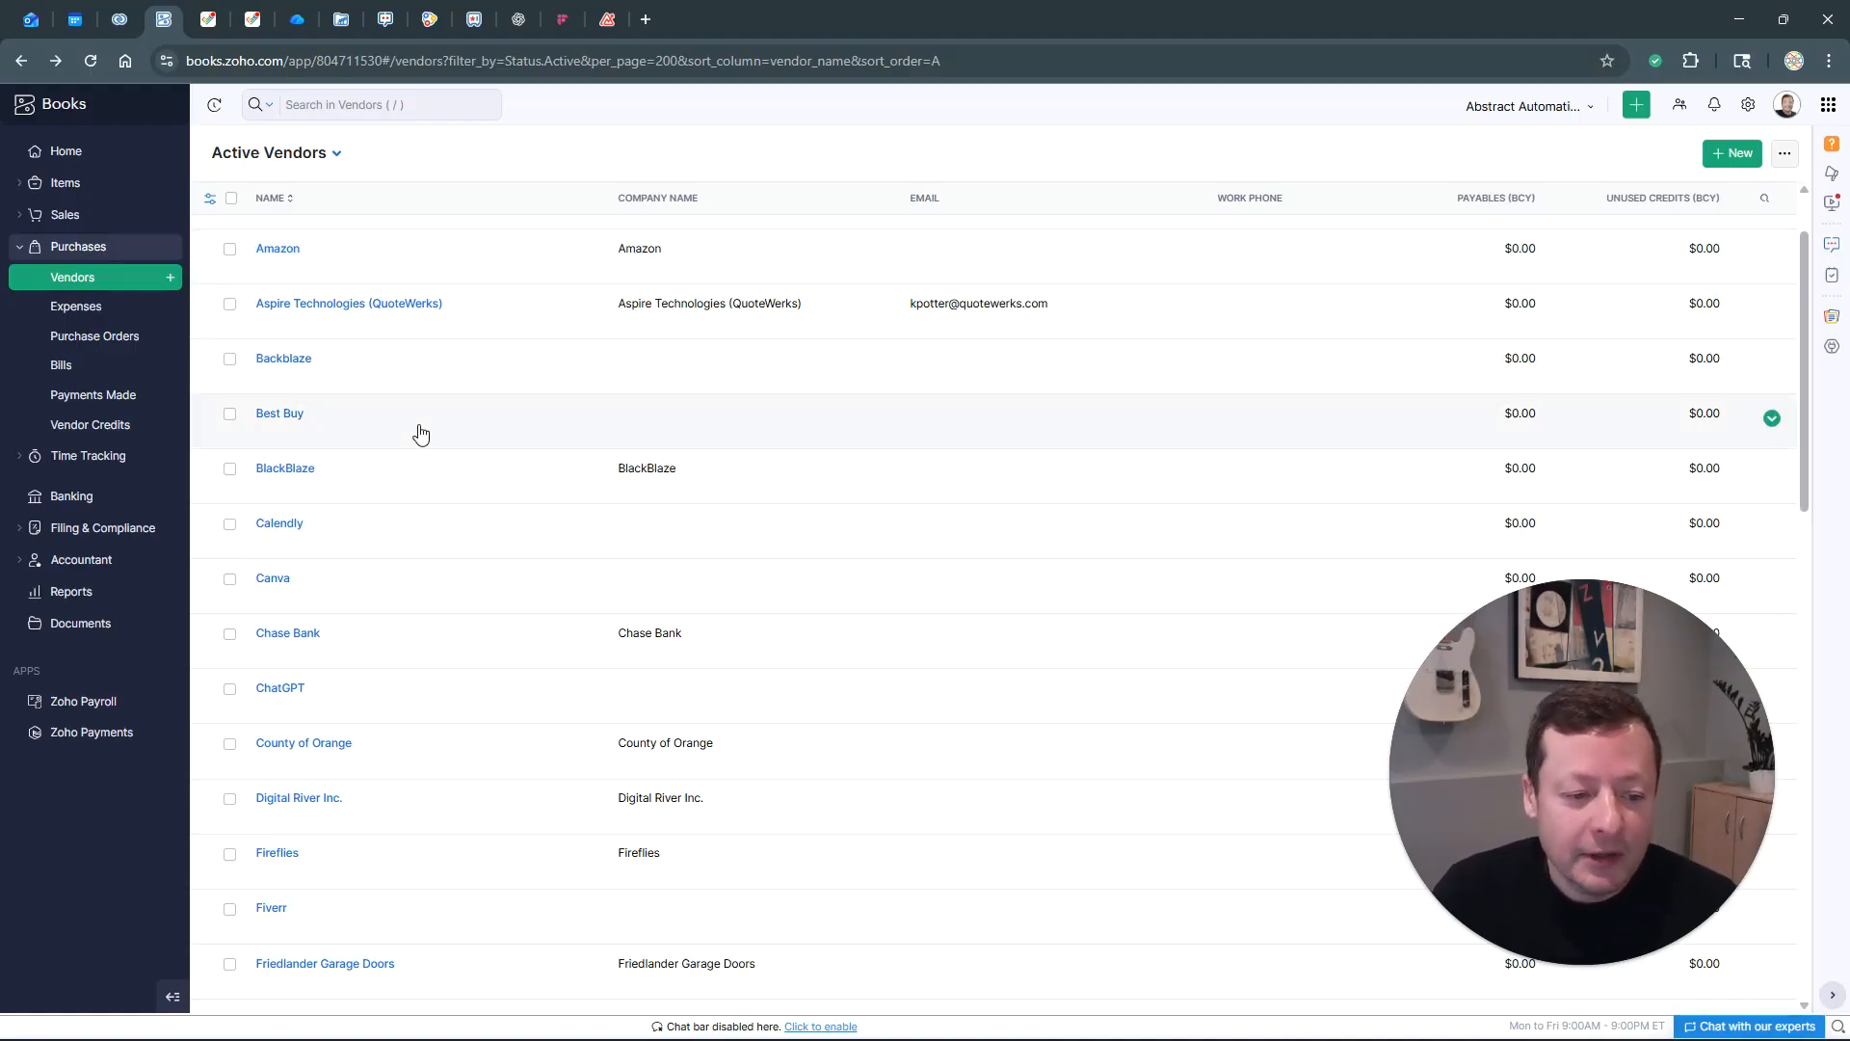
Go to Settings > Customers and Vendors > Field Customization to list the existing custom fields
scroll(409, 422, "down", 6)
scroll(656, 665, "up", 3)
scroll(706, 644, "up", 3)
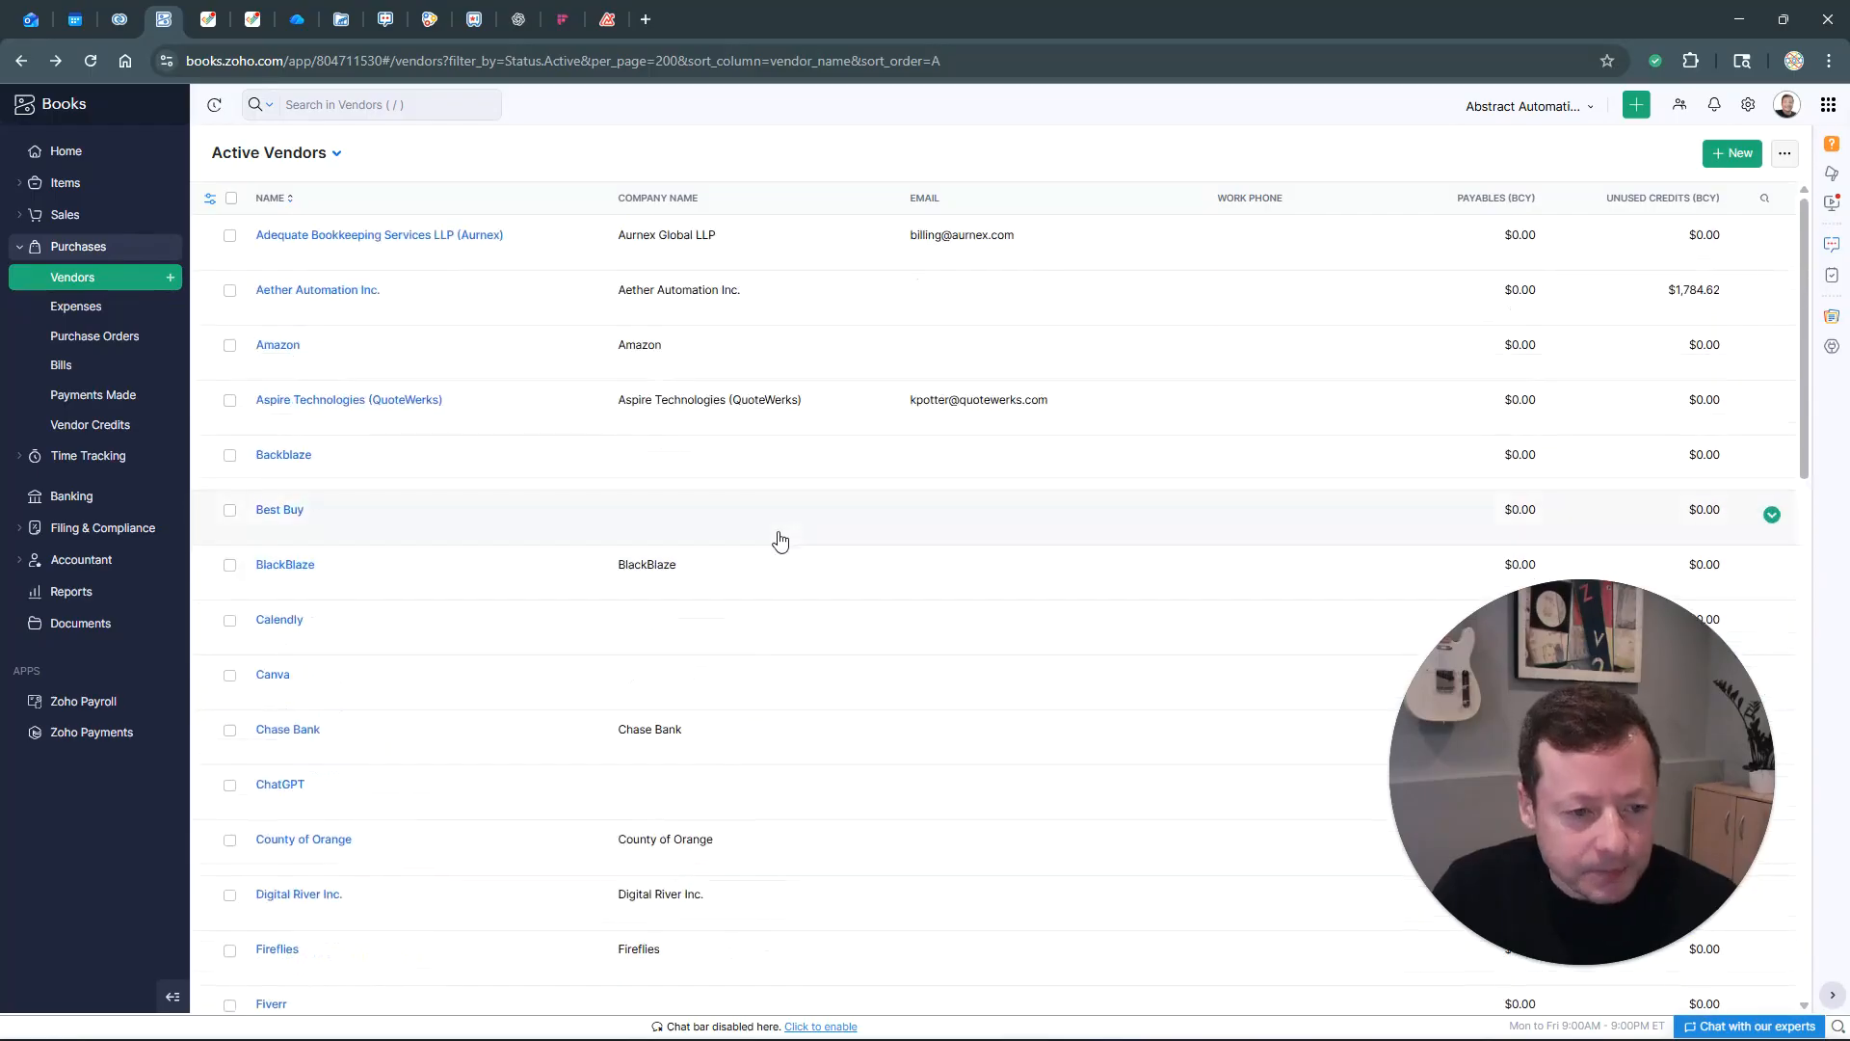
left_click_drag(30, 363, 28, 428)
left_click(26, 378)
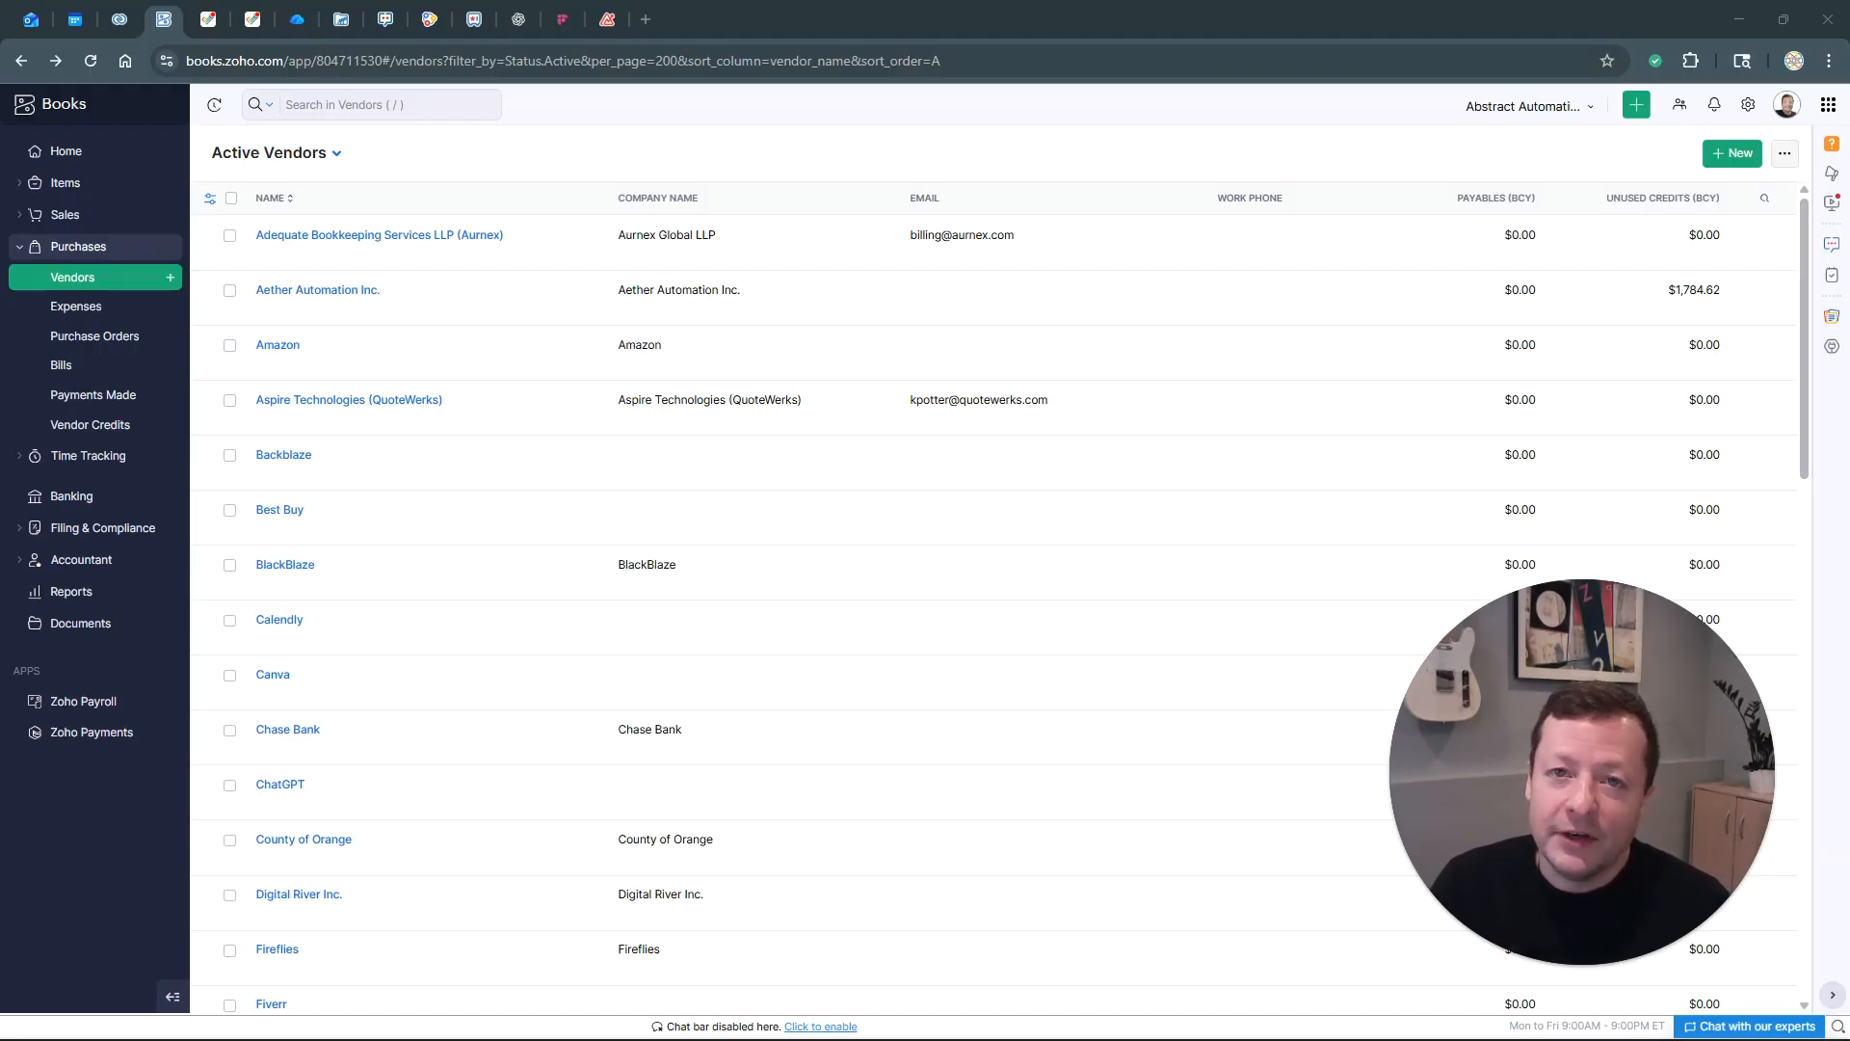
left_click(1747, 104)
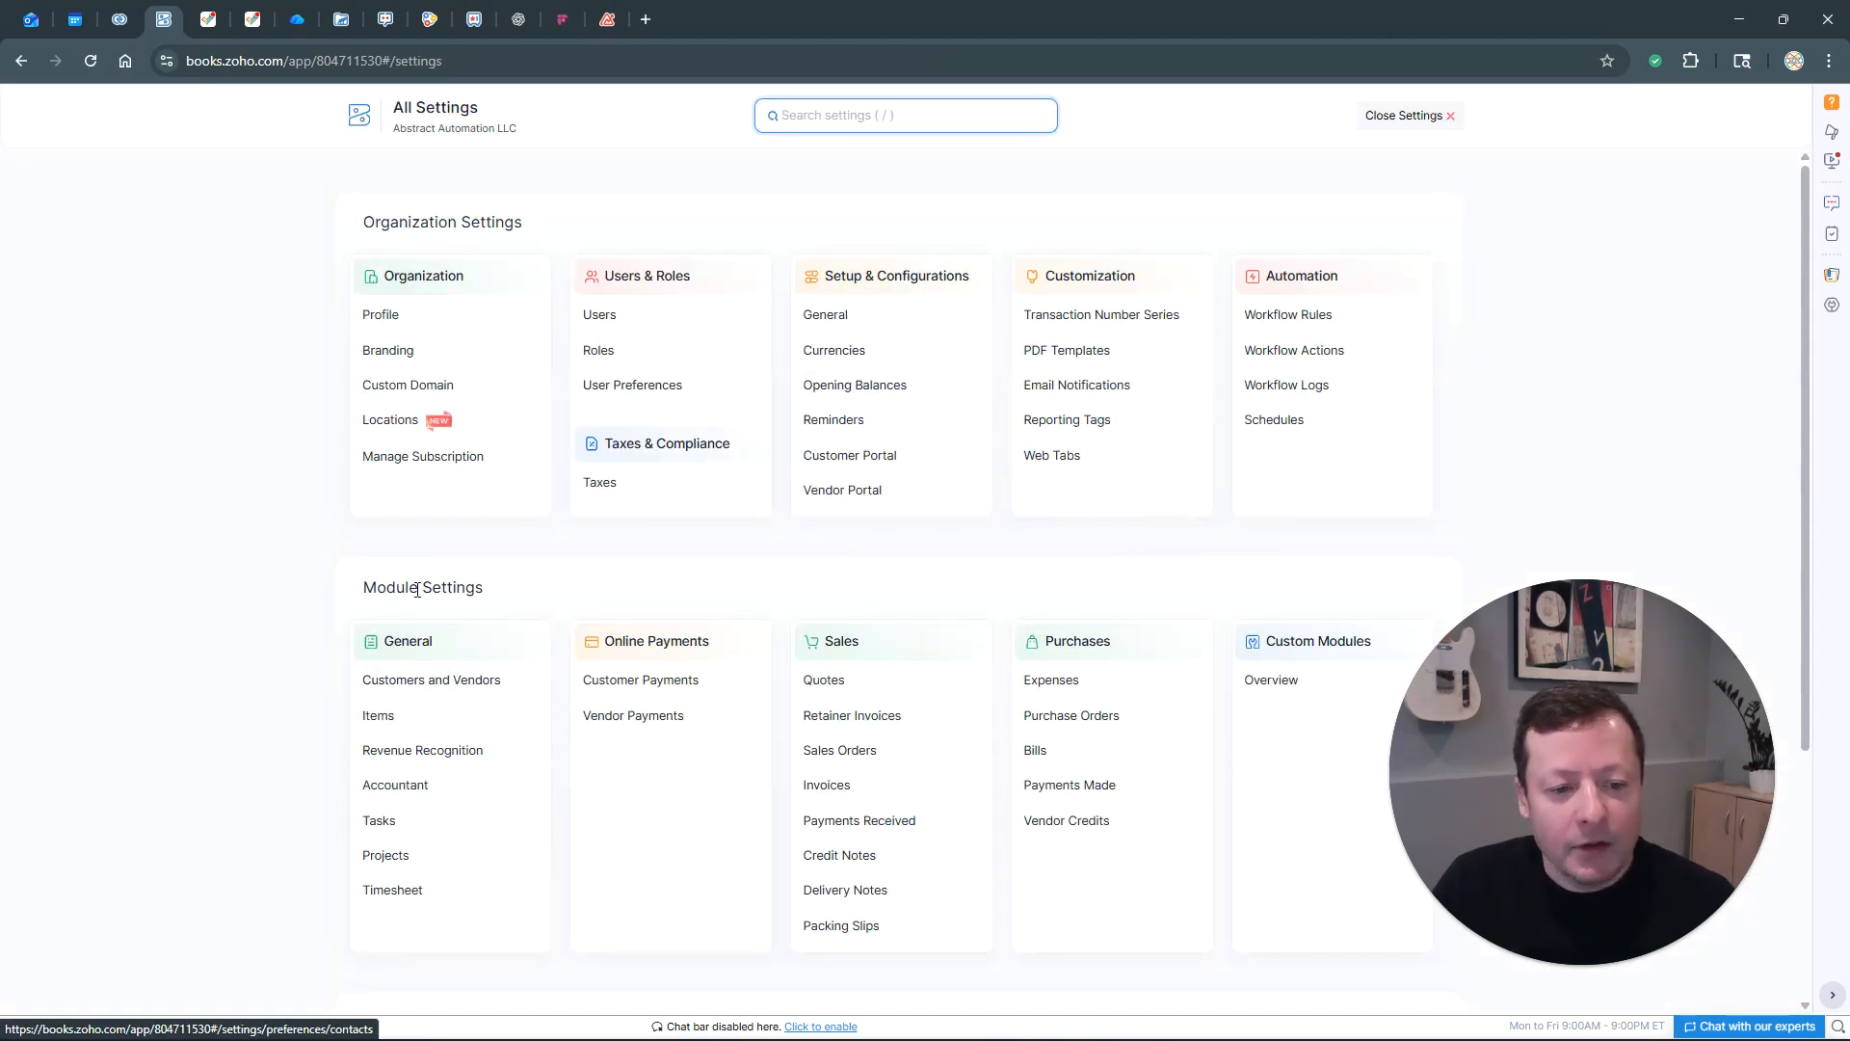
left_click(414, 681)
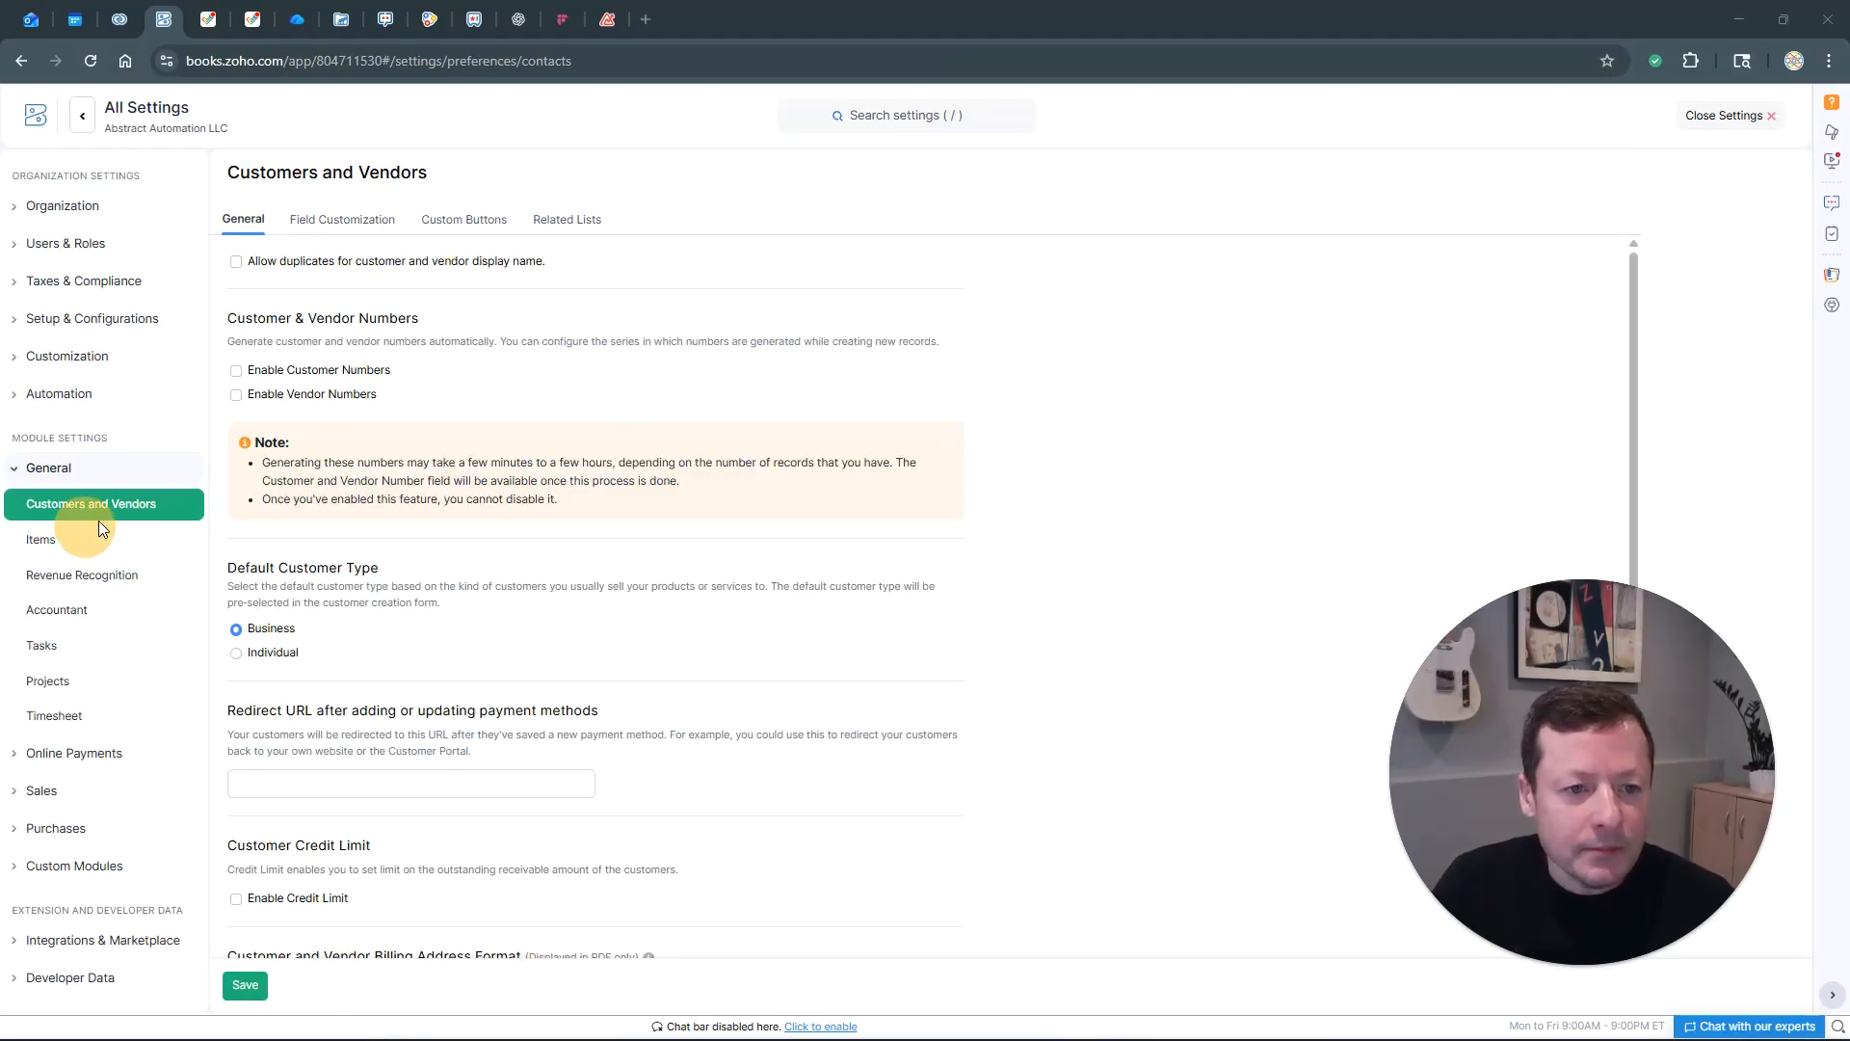
left_click(347, 220)
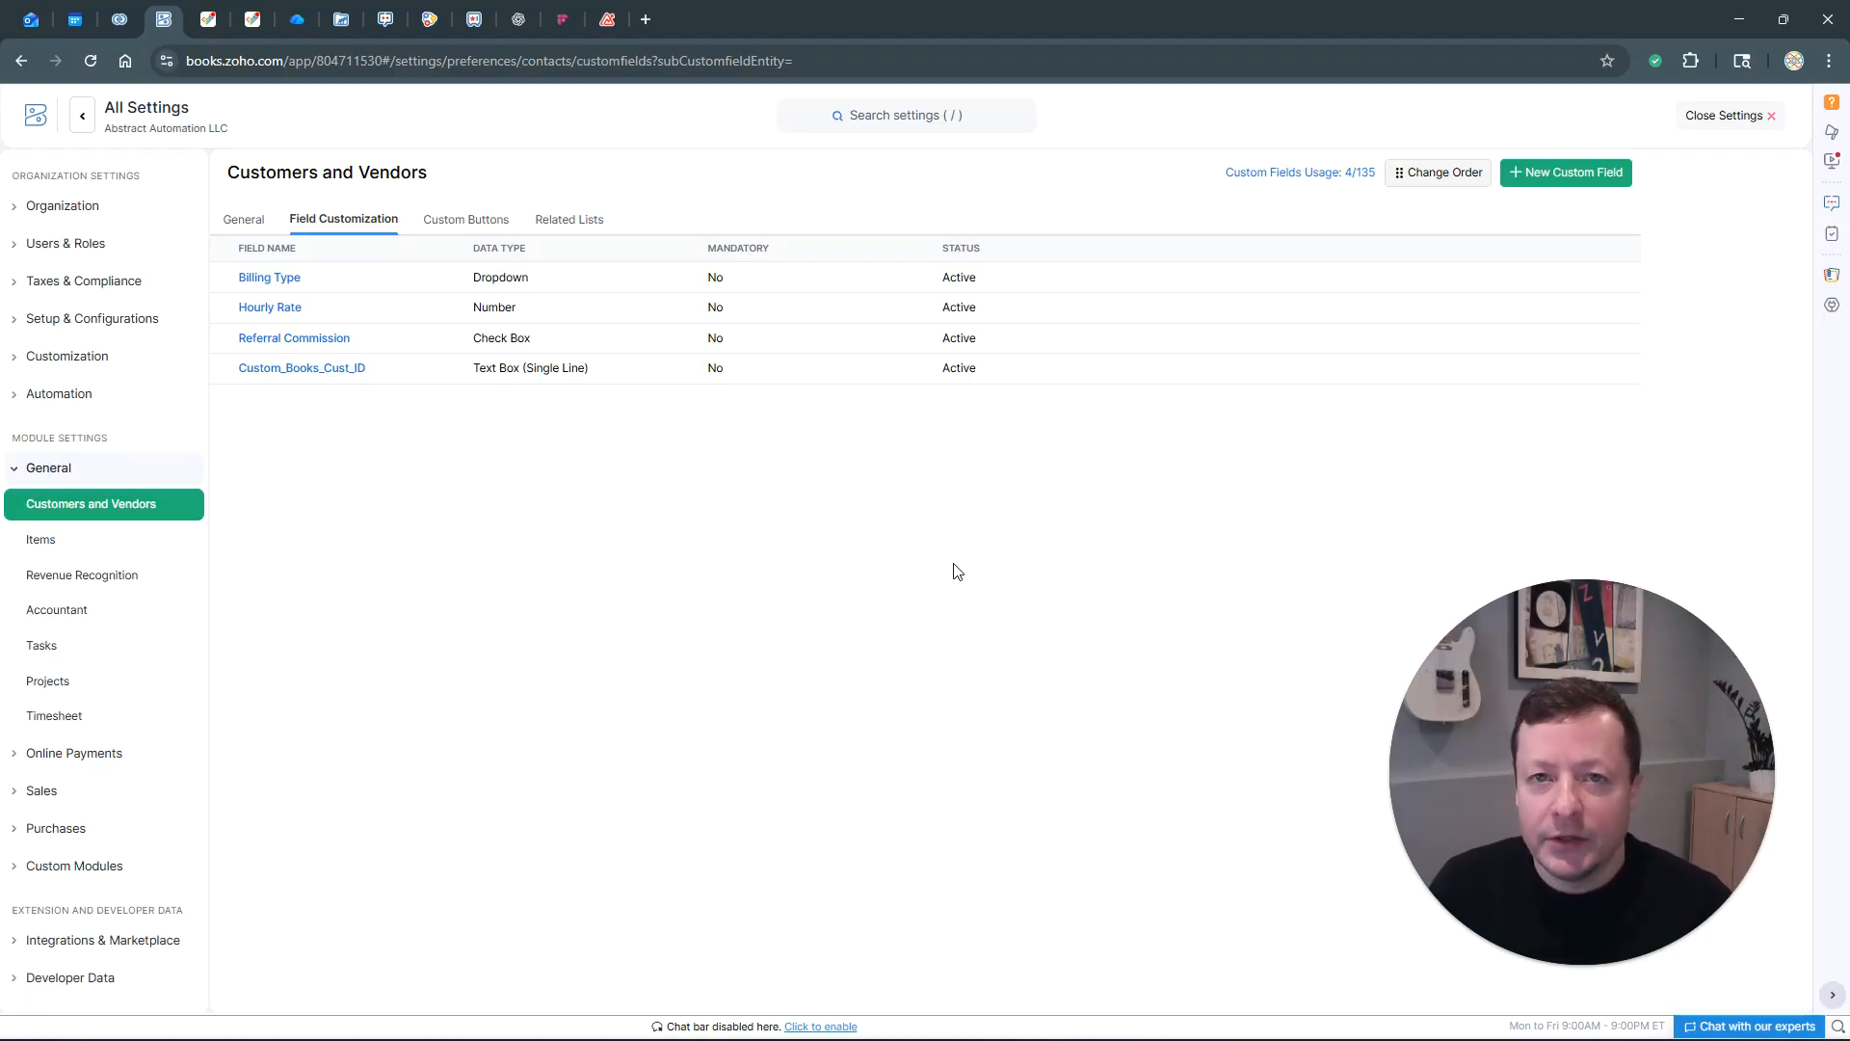
Create a new custom field labelled 'Vendor Type' with the Dropdown data type
left_click(1545, 175)
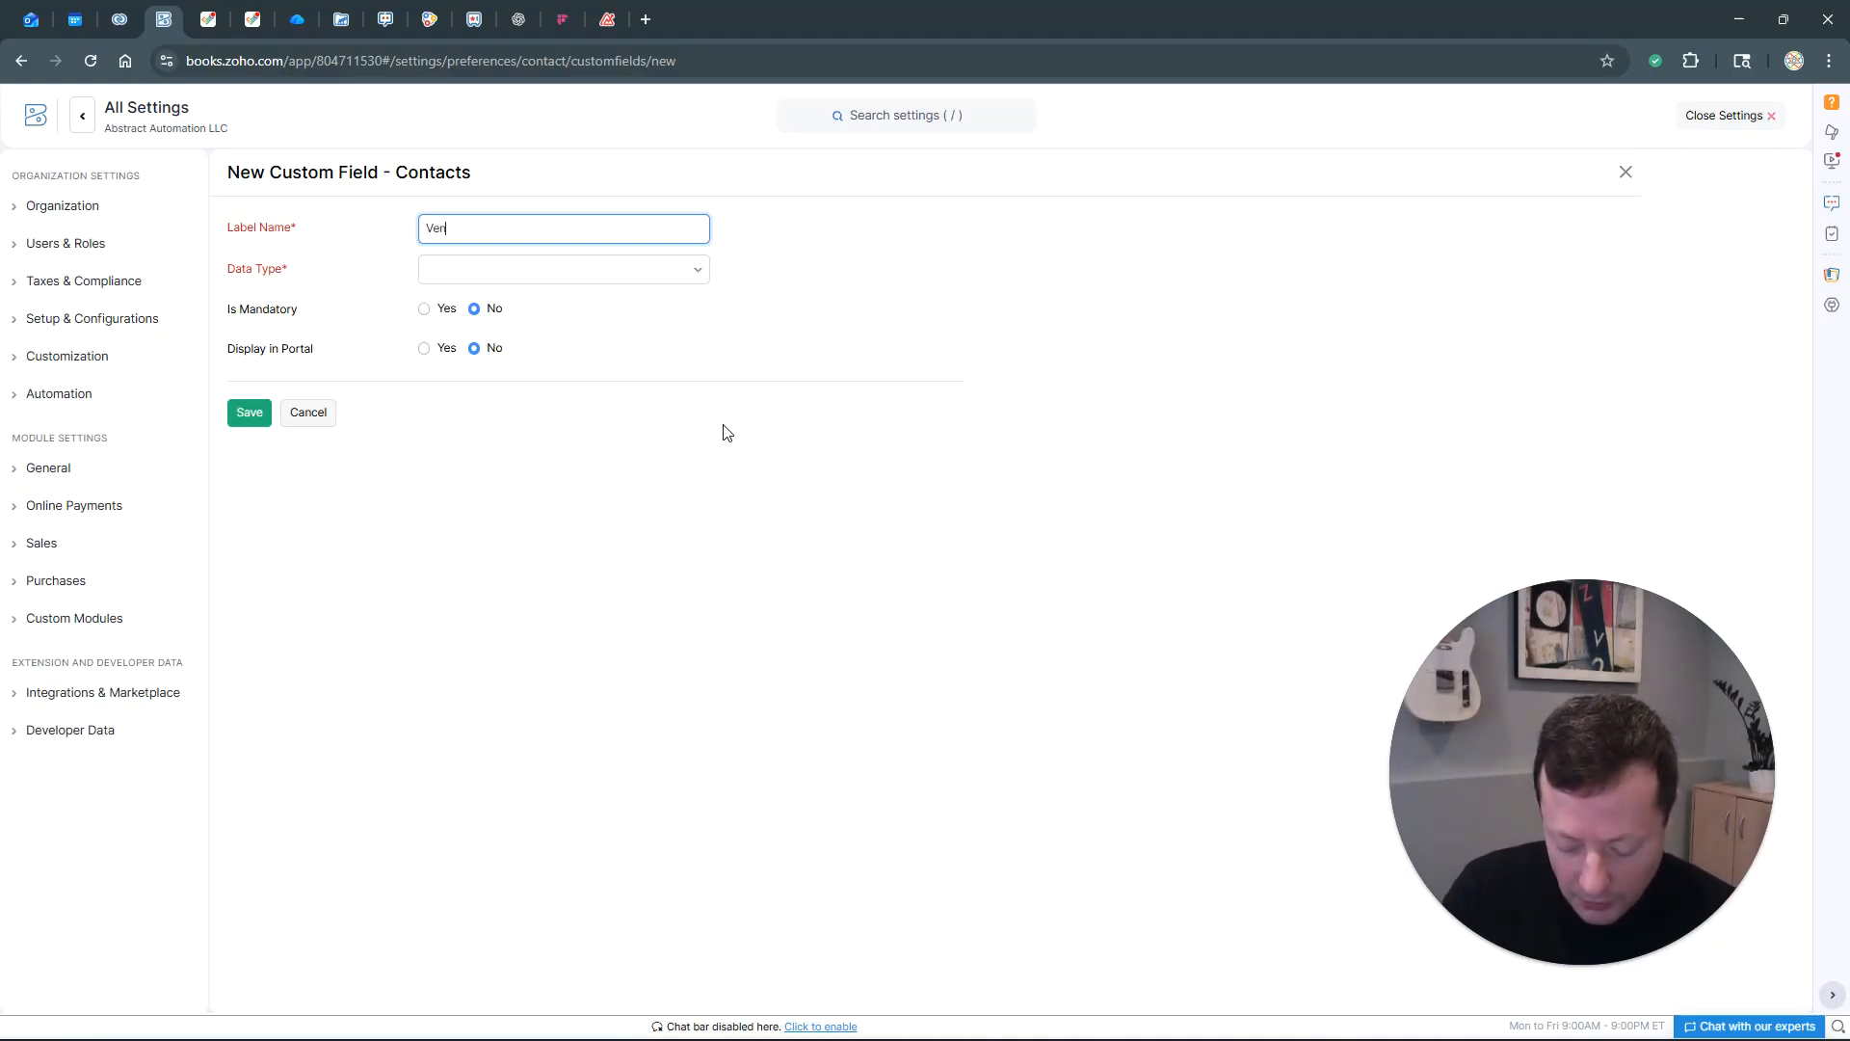
type("ndor Type")
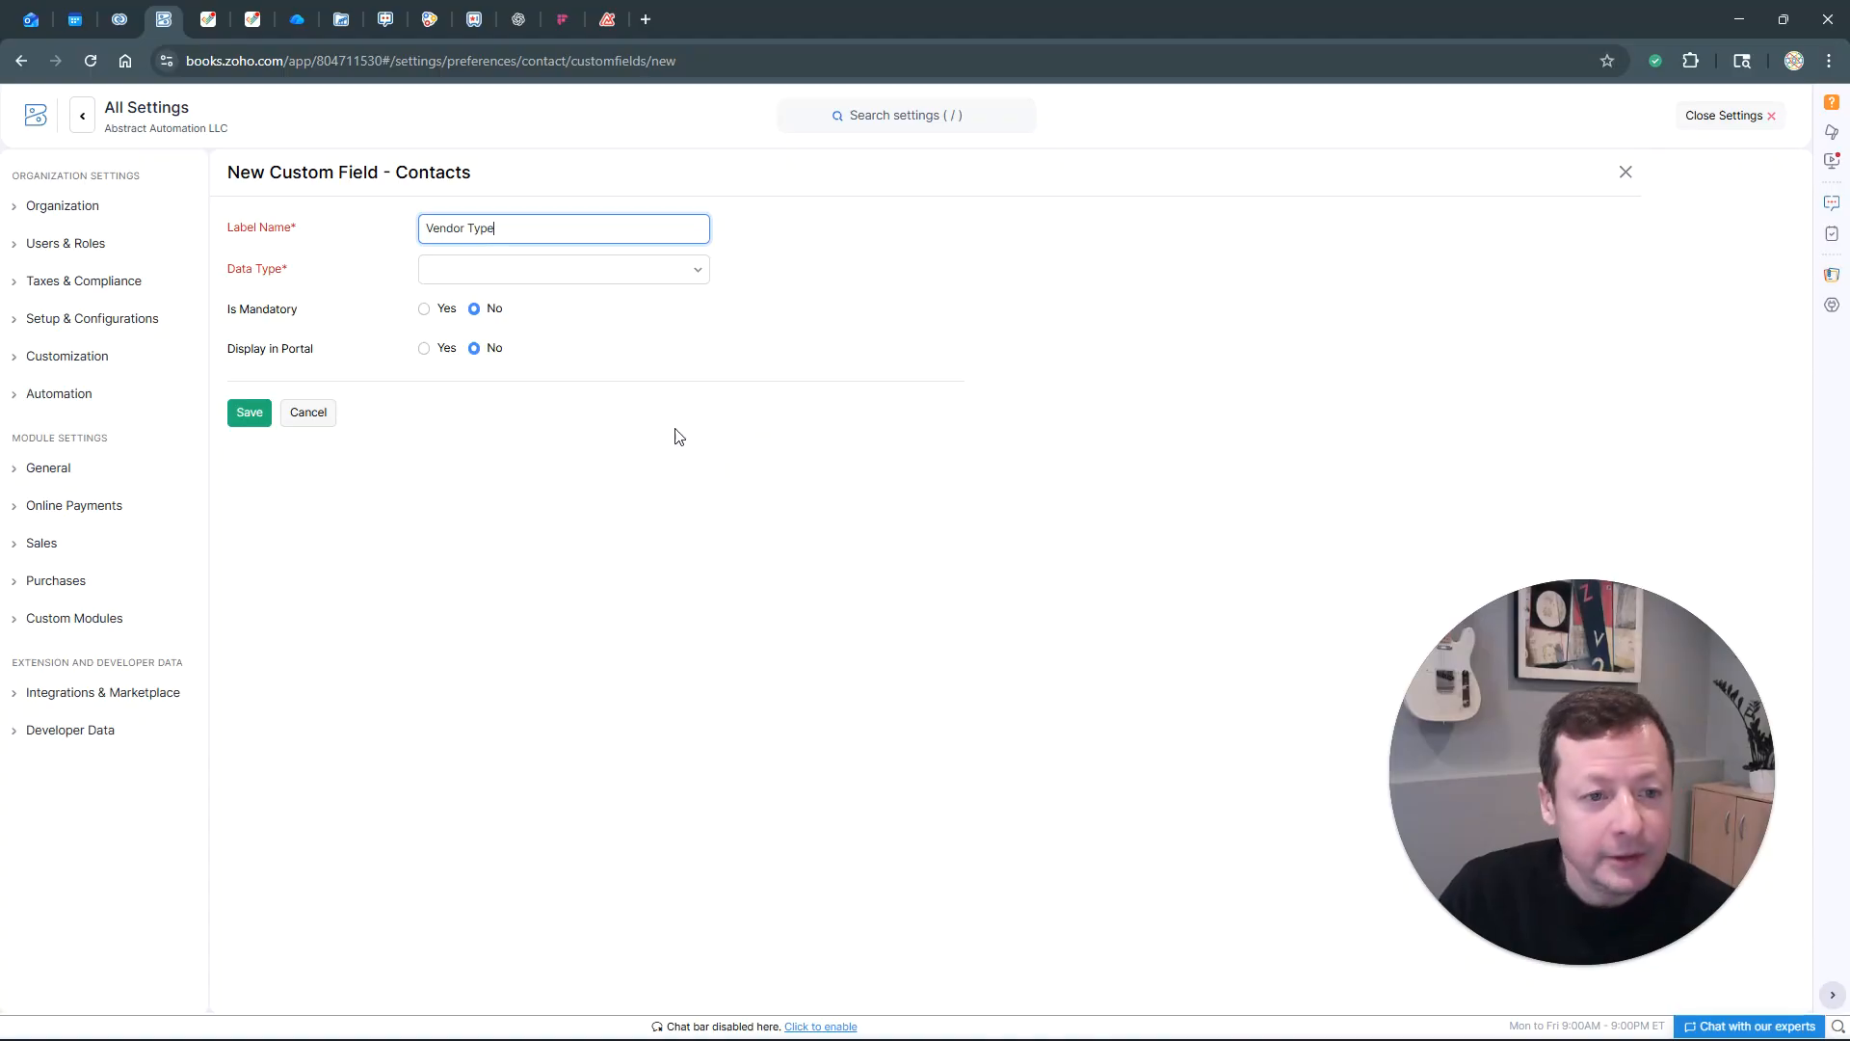
left_click(520, 278)
scroll(564, 414, "down", 1)
scroll(565, 431, "down", 3)
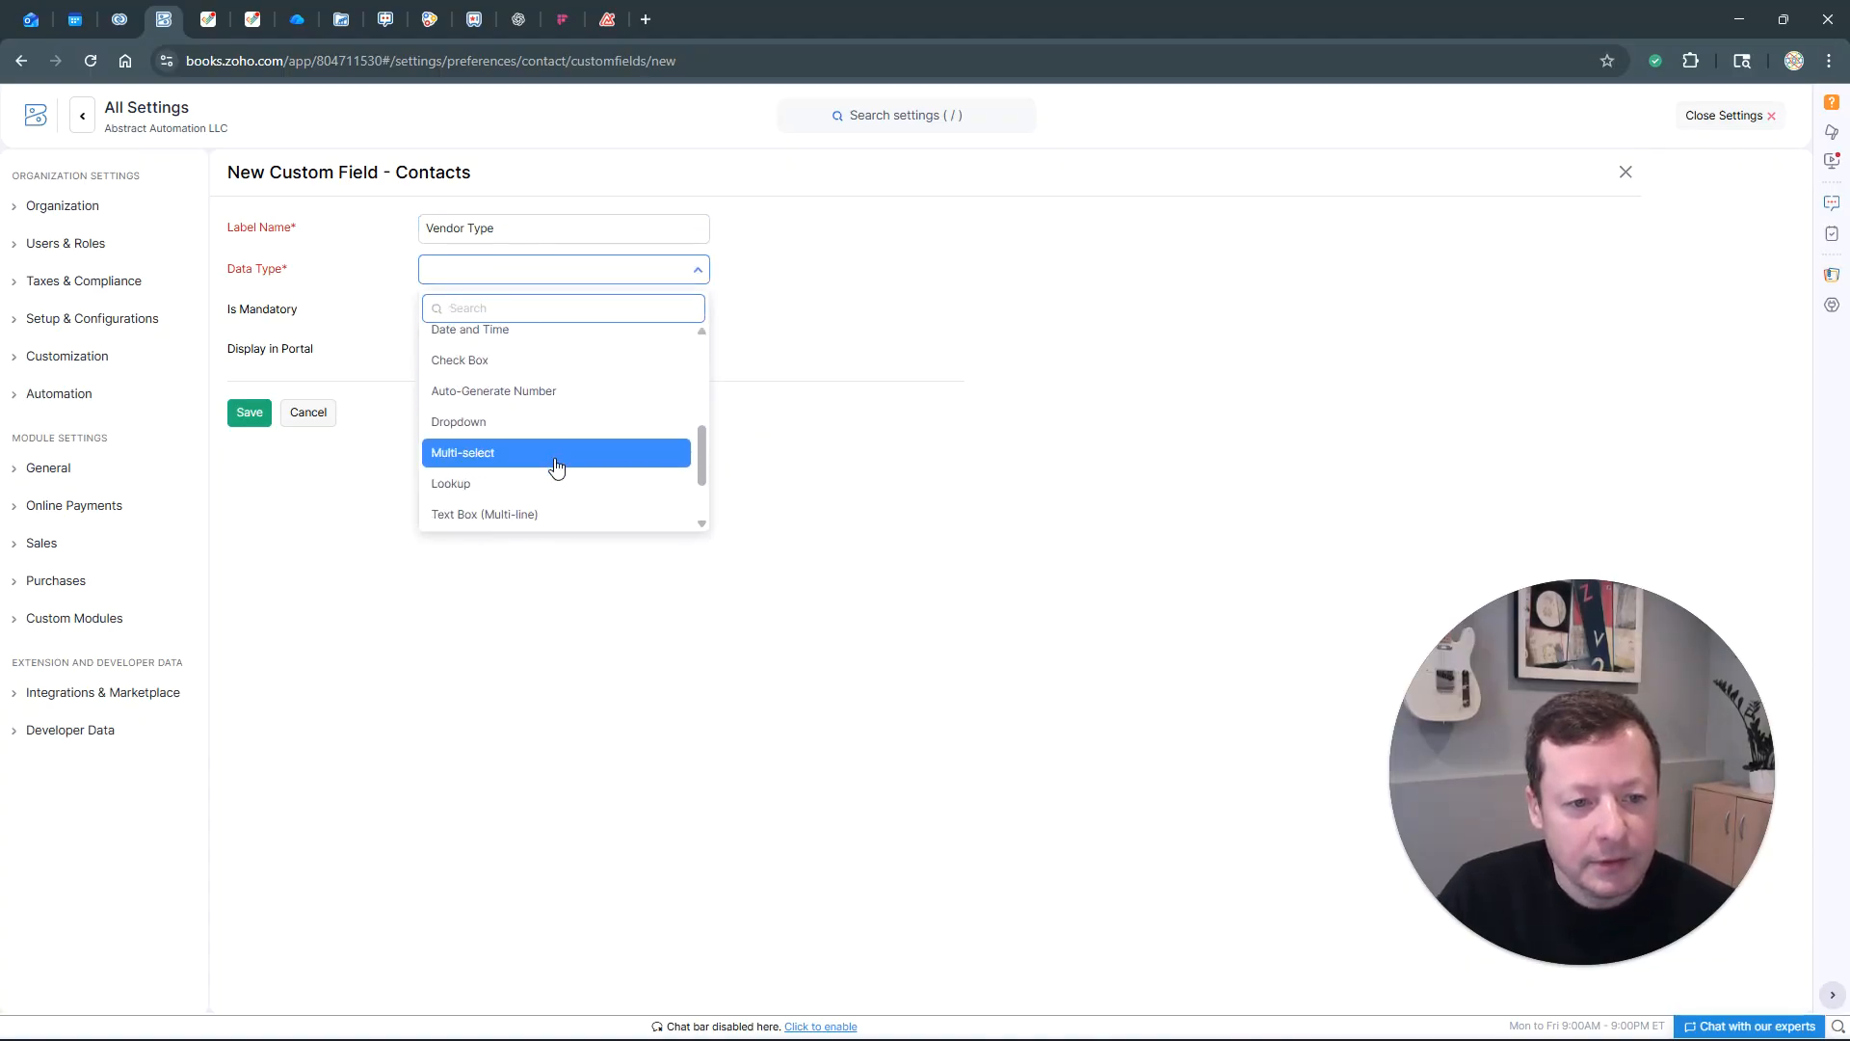
left_click(531, 427)
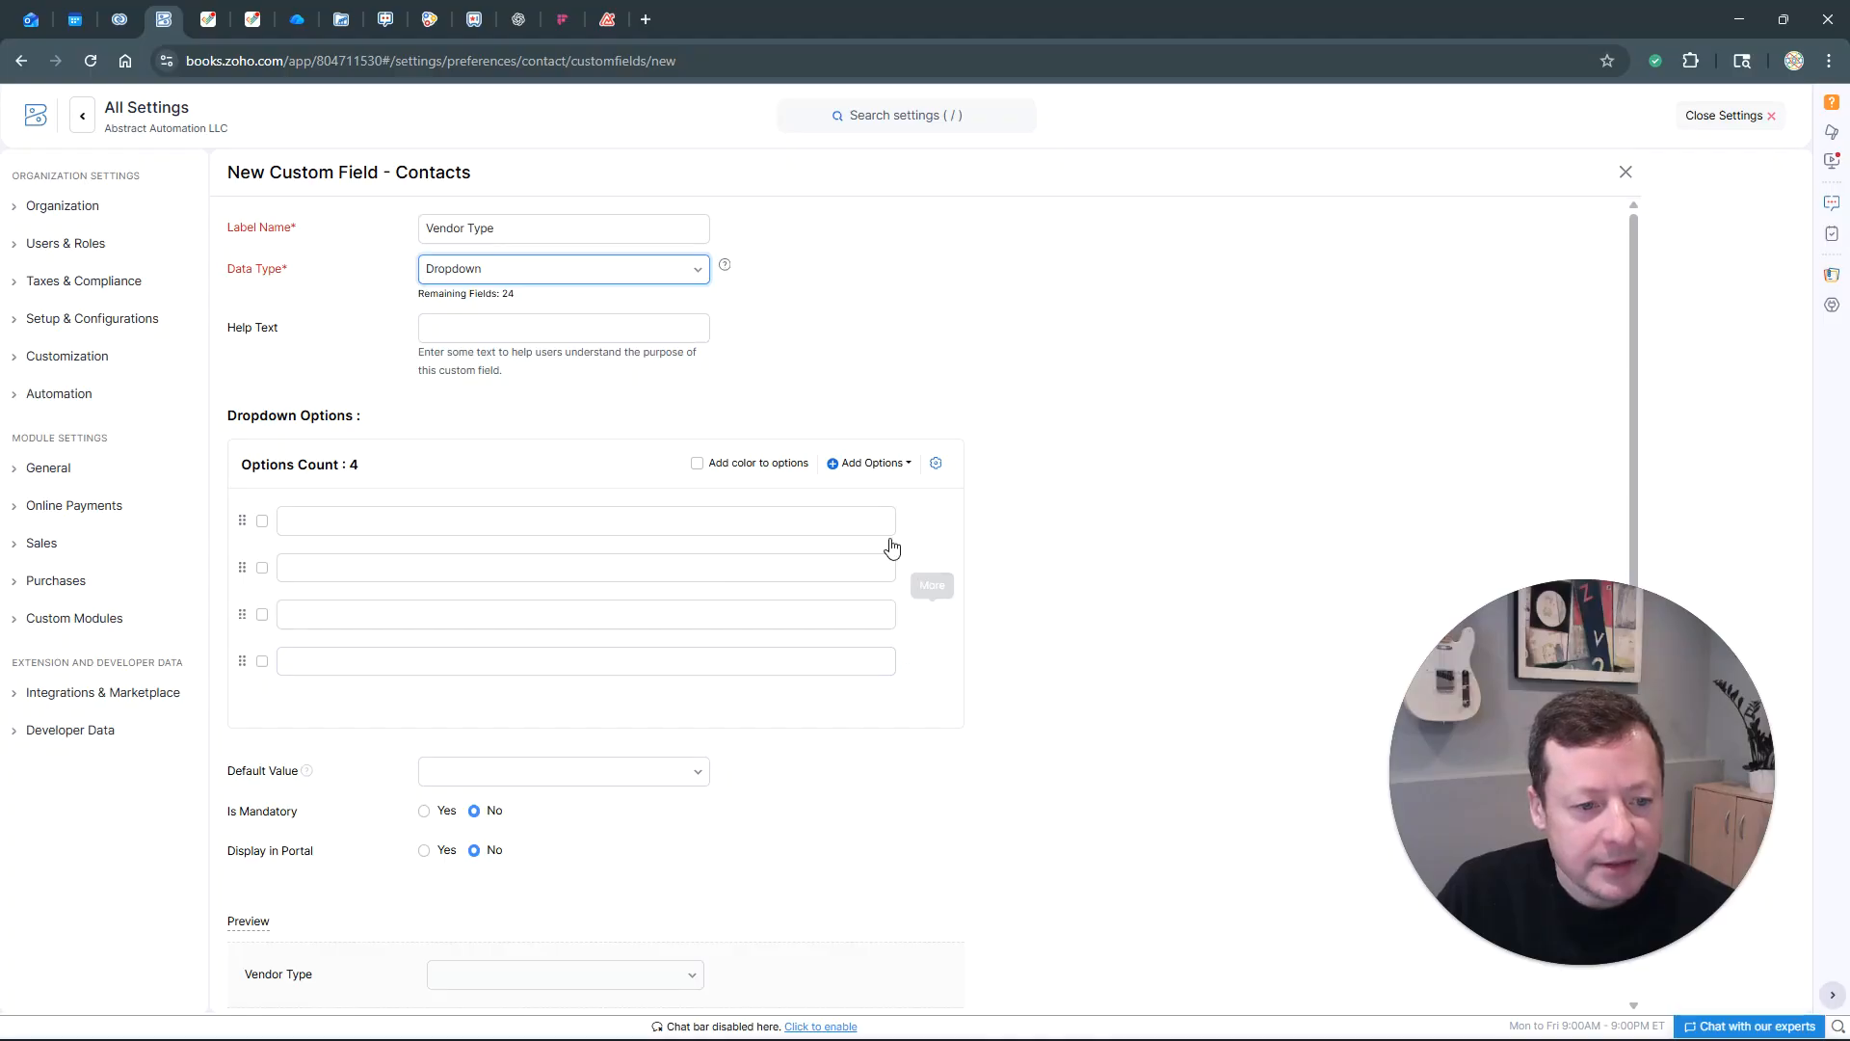
Paste the list of vendor types into the bulk options box of the Vendor Type dropdown
left_click(891, 469)
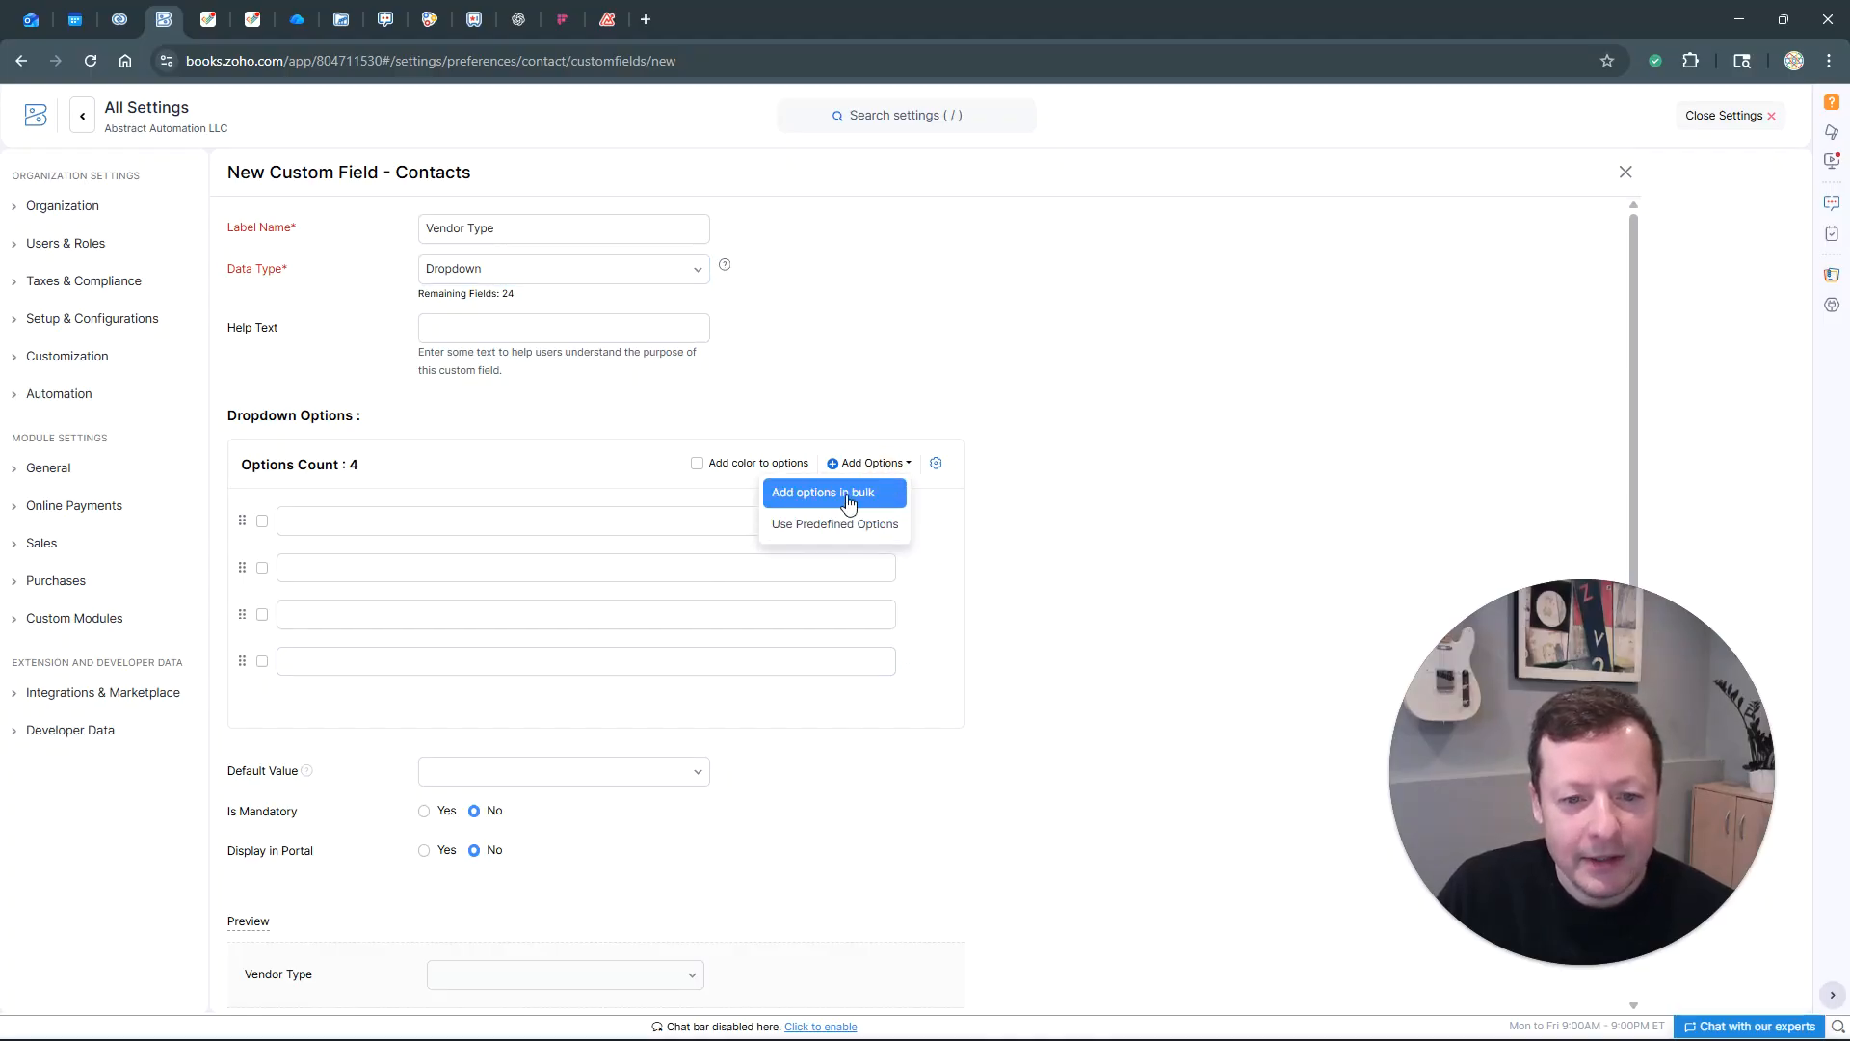
left_click(846, 494)
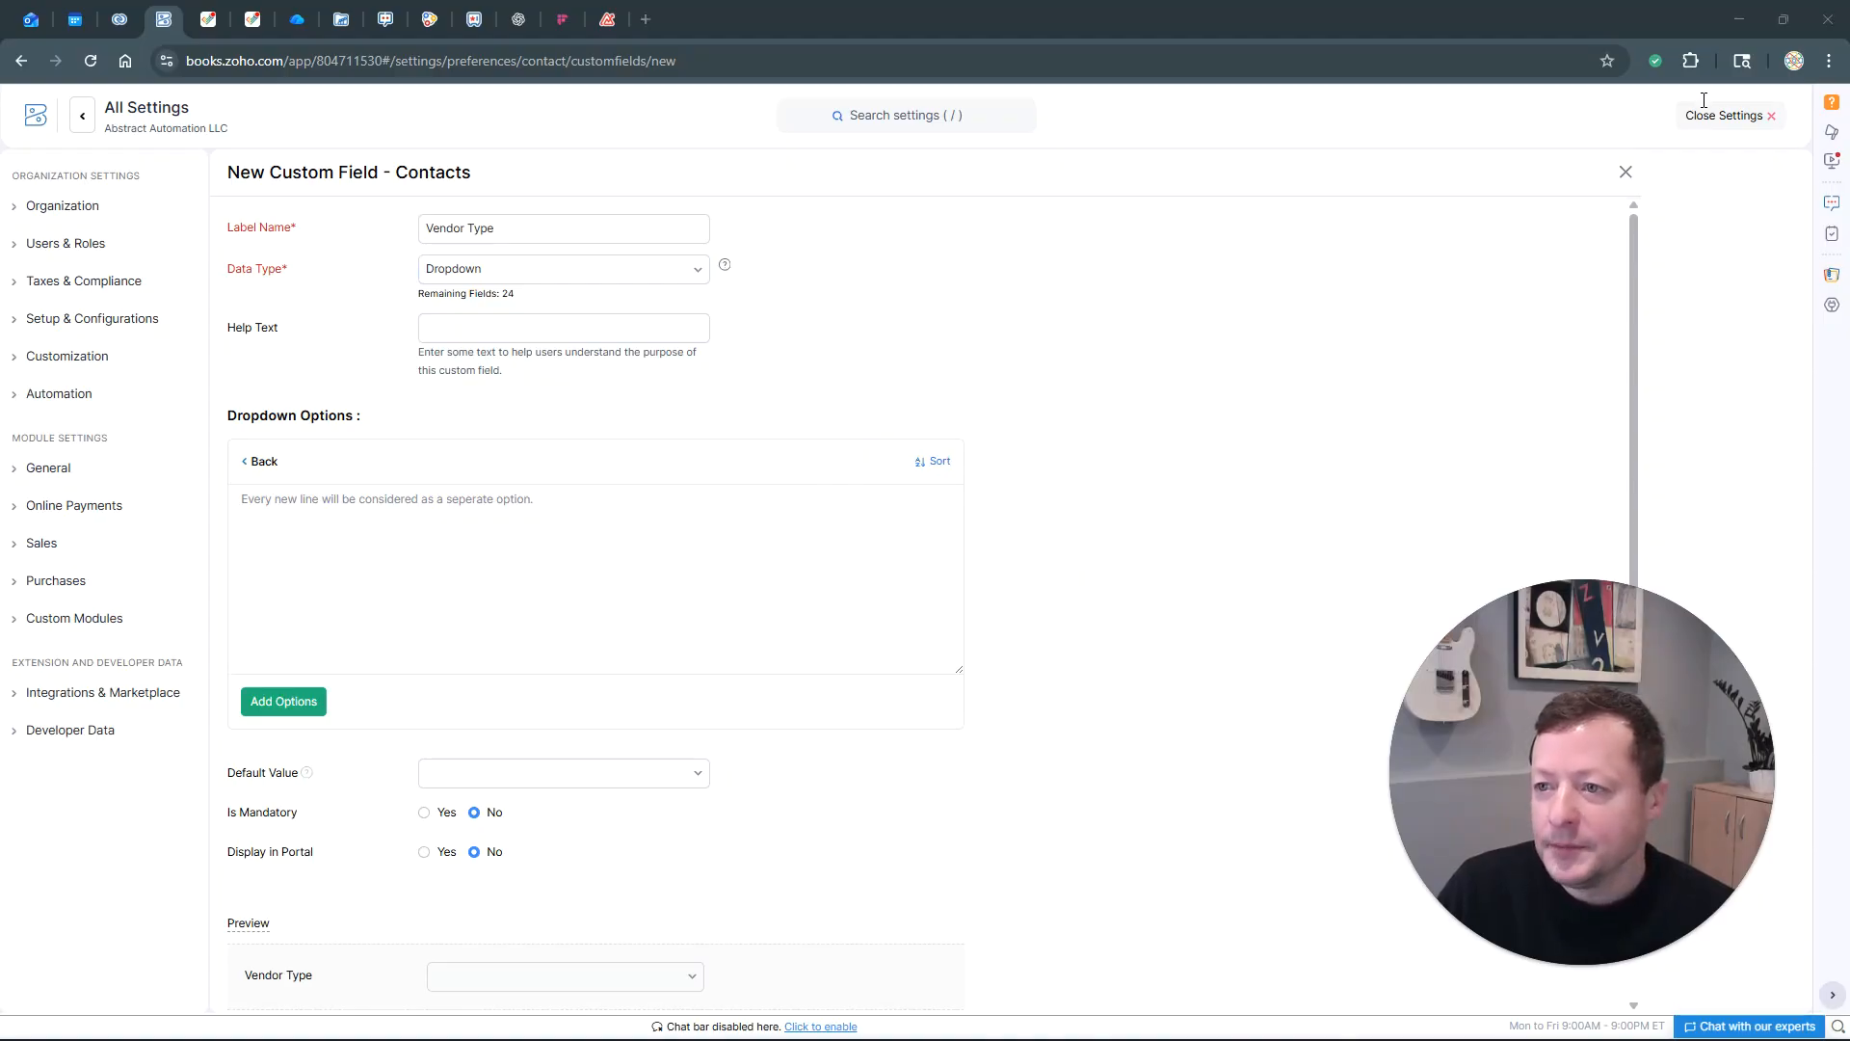
left_click(485, 542)
key("ctrl+v")
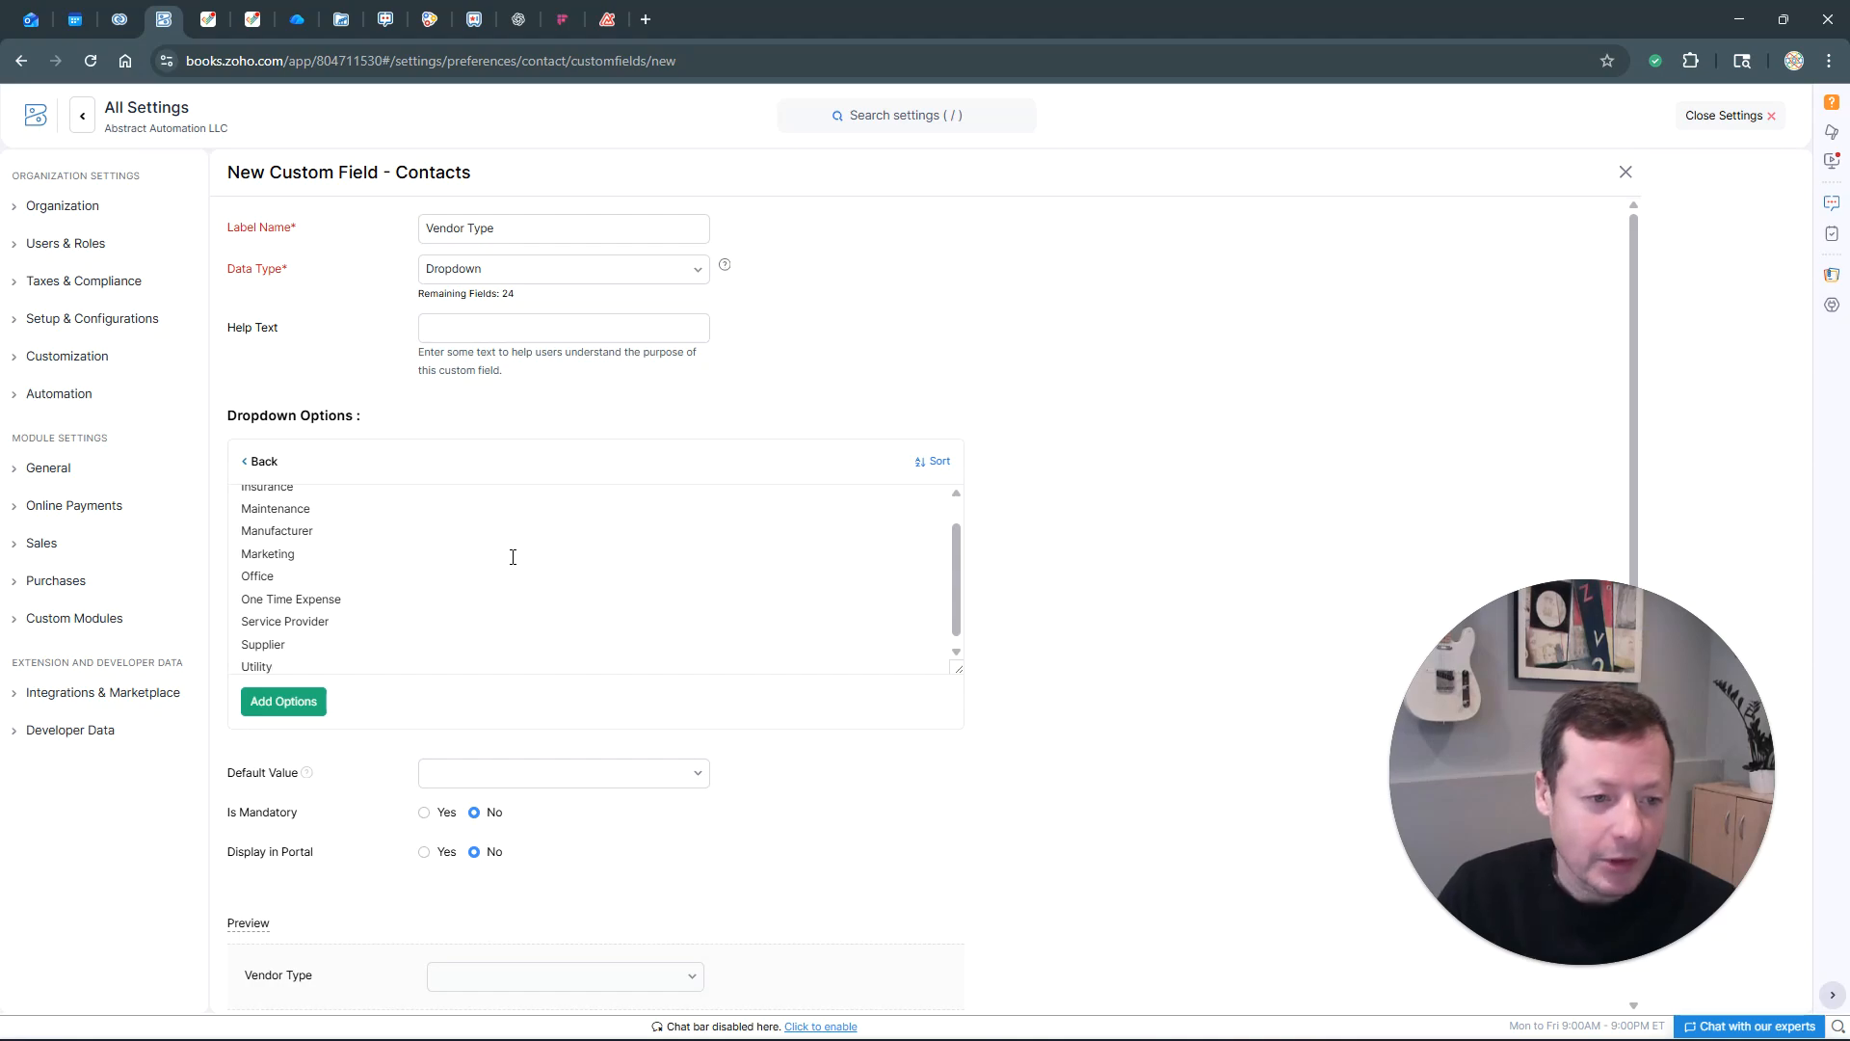
Turn the pasted lines into ten options, Contractor to Utility, and save the Vendor Type field
scroll(359, 589, "up", 1)
left_click_drag(298, 498, 227, 498)
left_click_drag(329, 526, 241, 611)
scroll(367, 617, "down", 1)
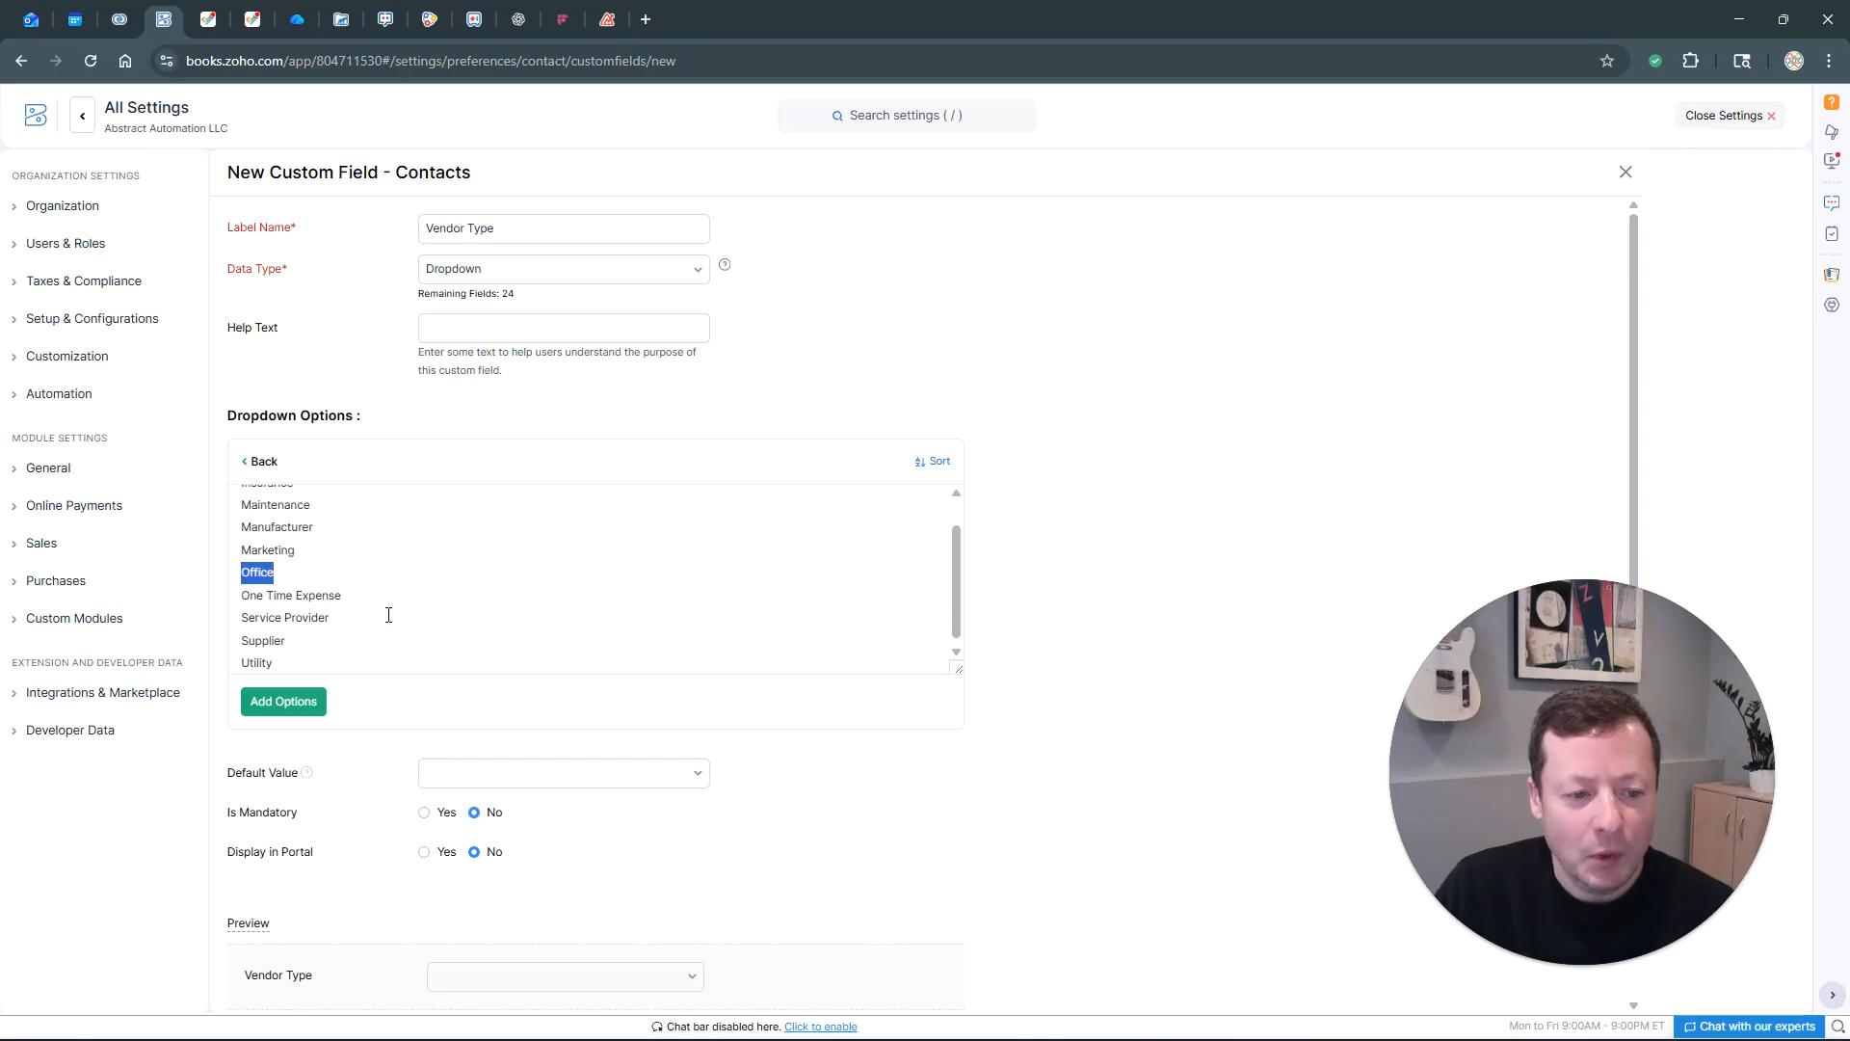
left_click_drag(372, 611, 241, 657)
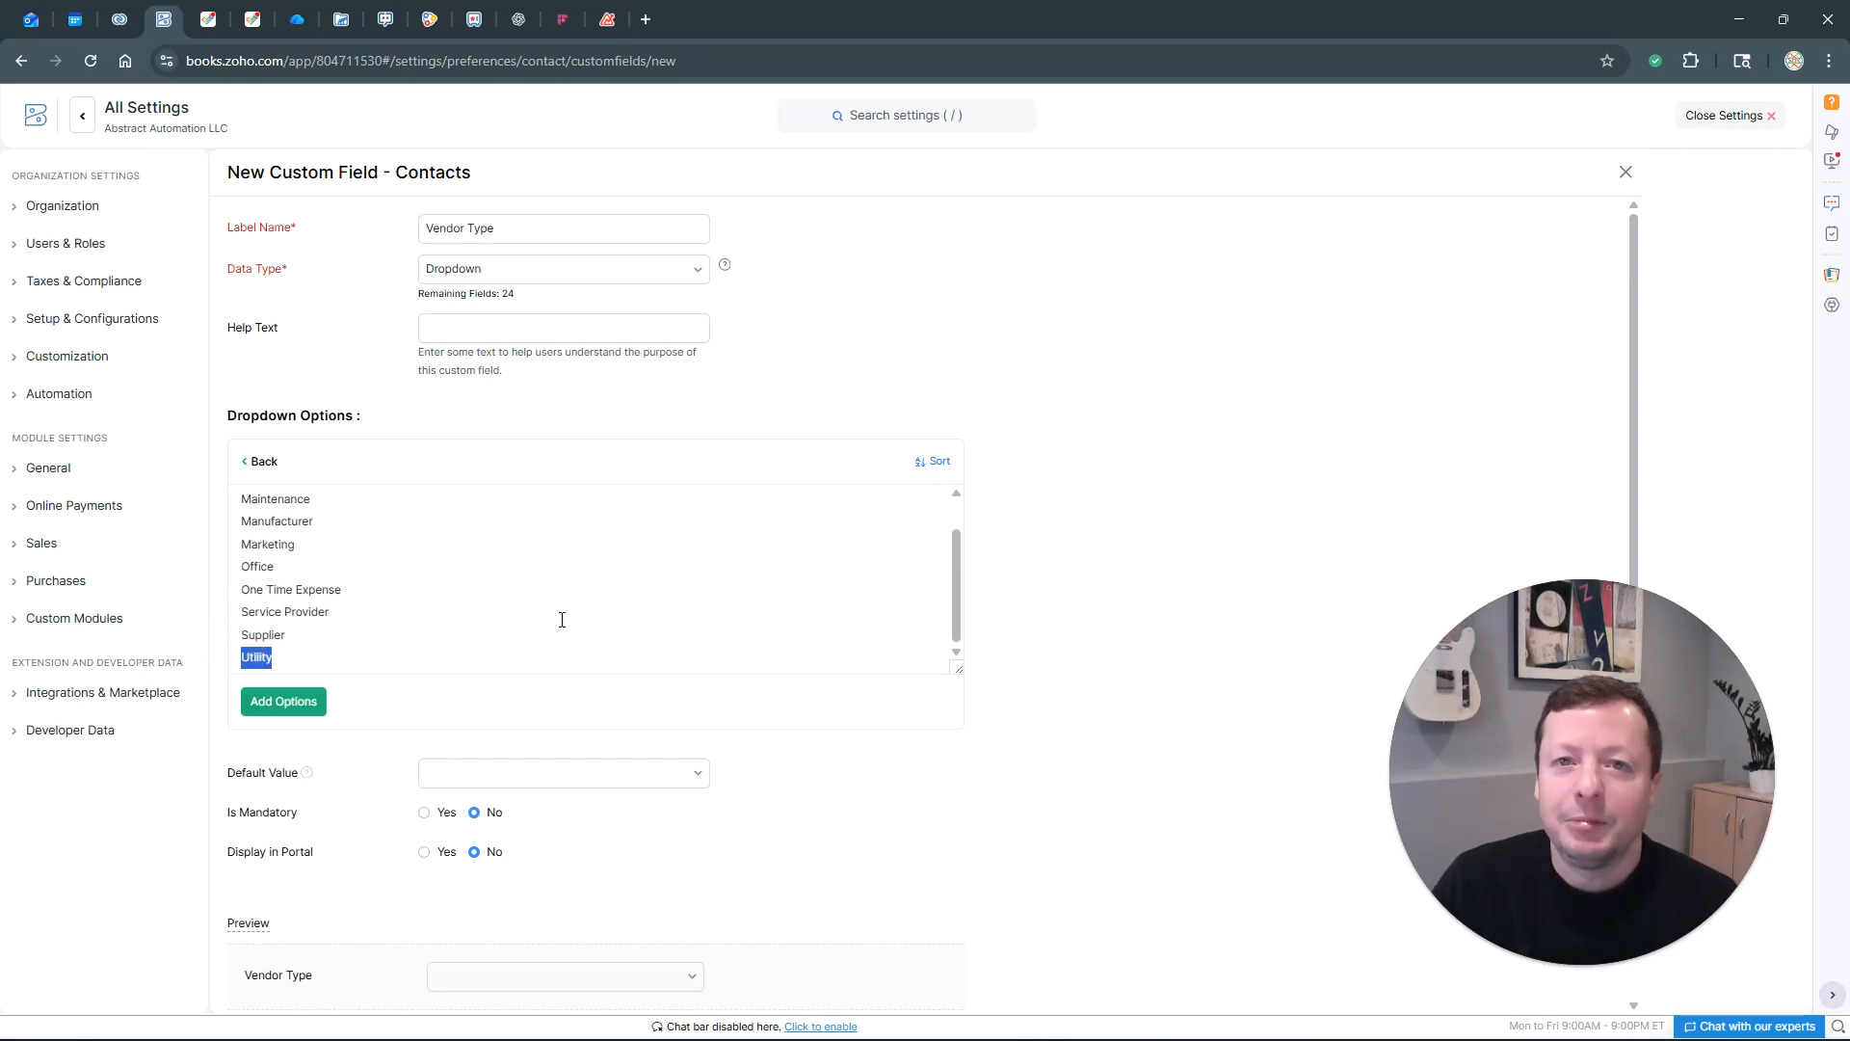
left_click(523, 587)
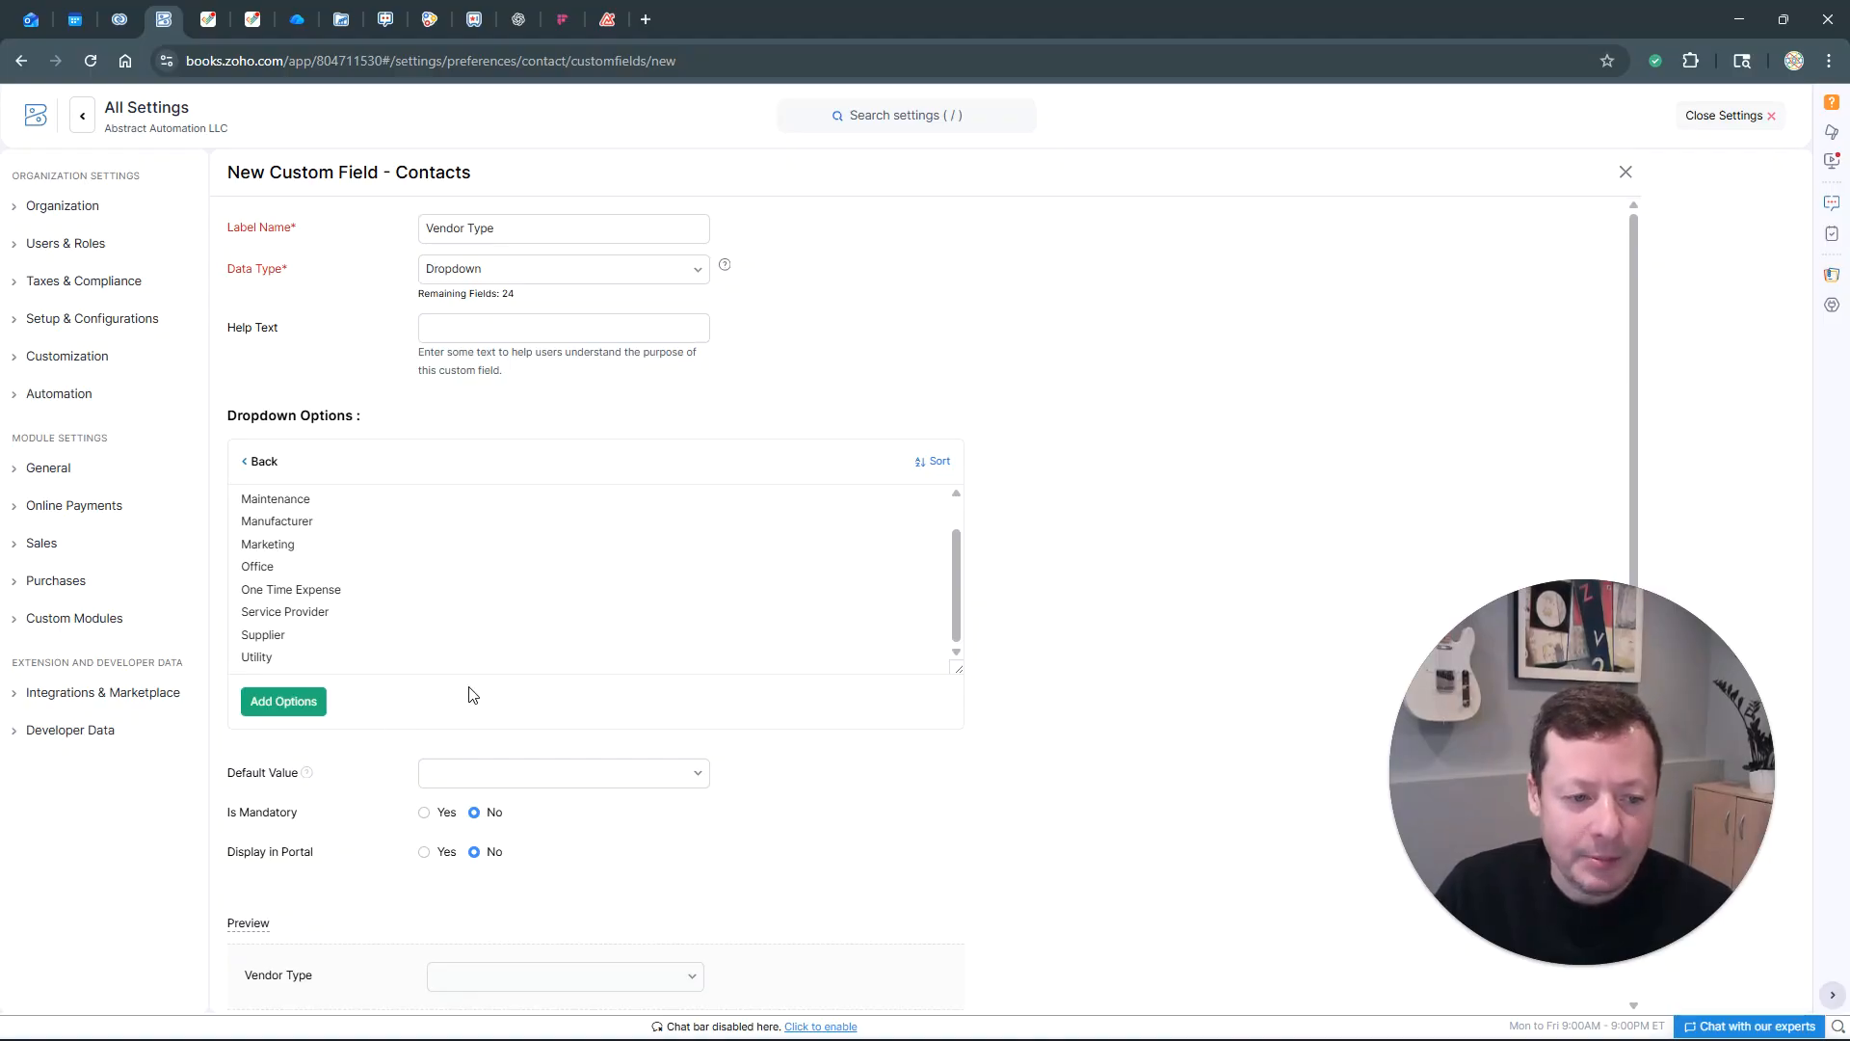
left_click(301, 709)
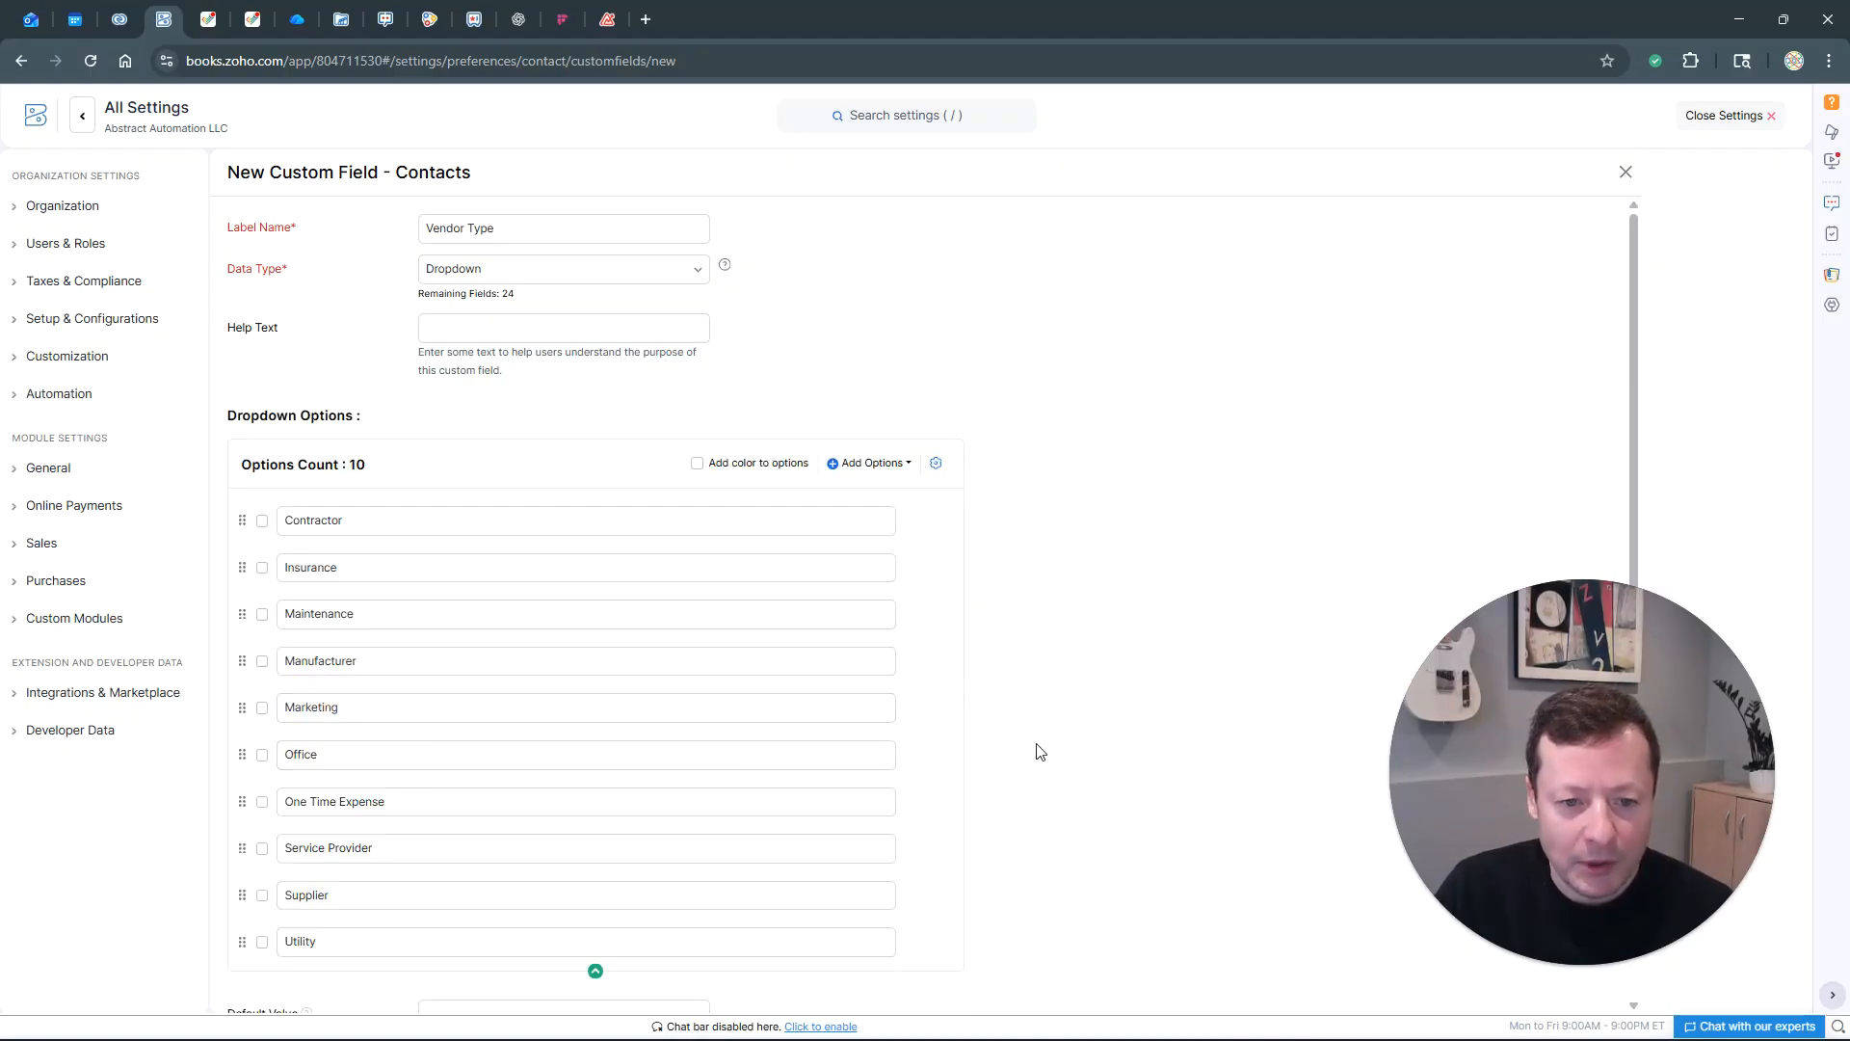
scroll(909, 785, "down", 4)
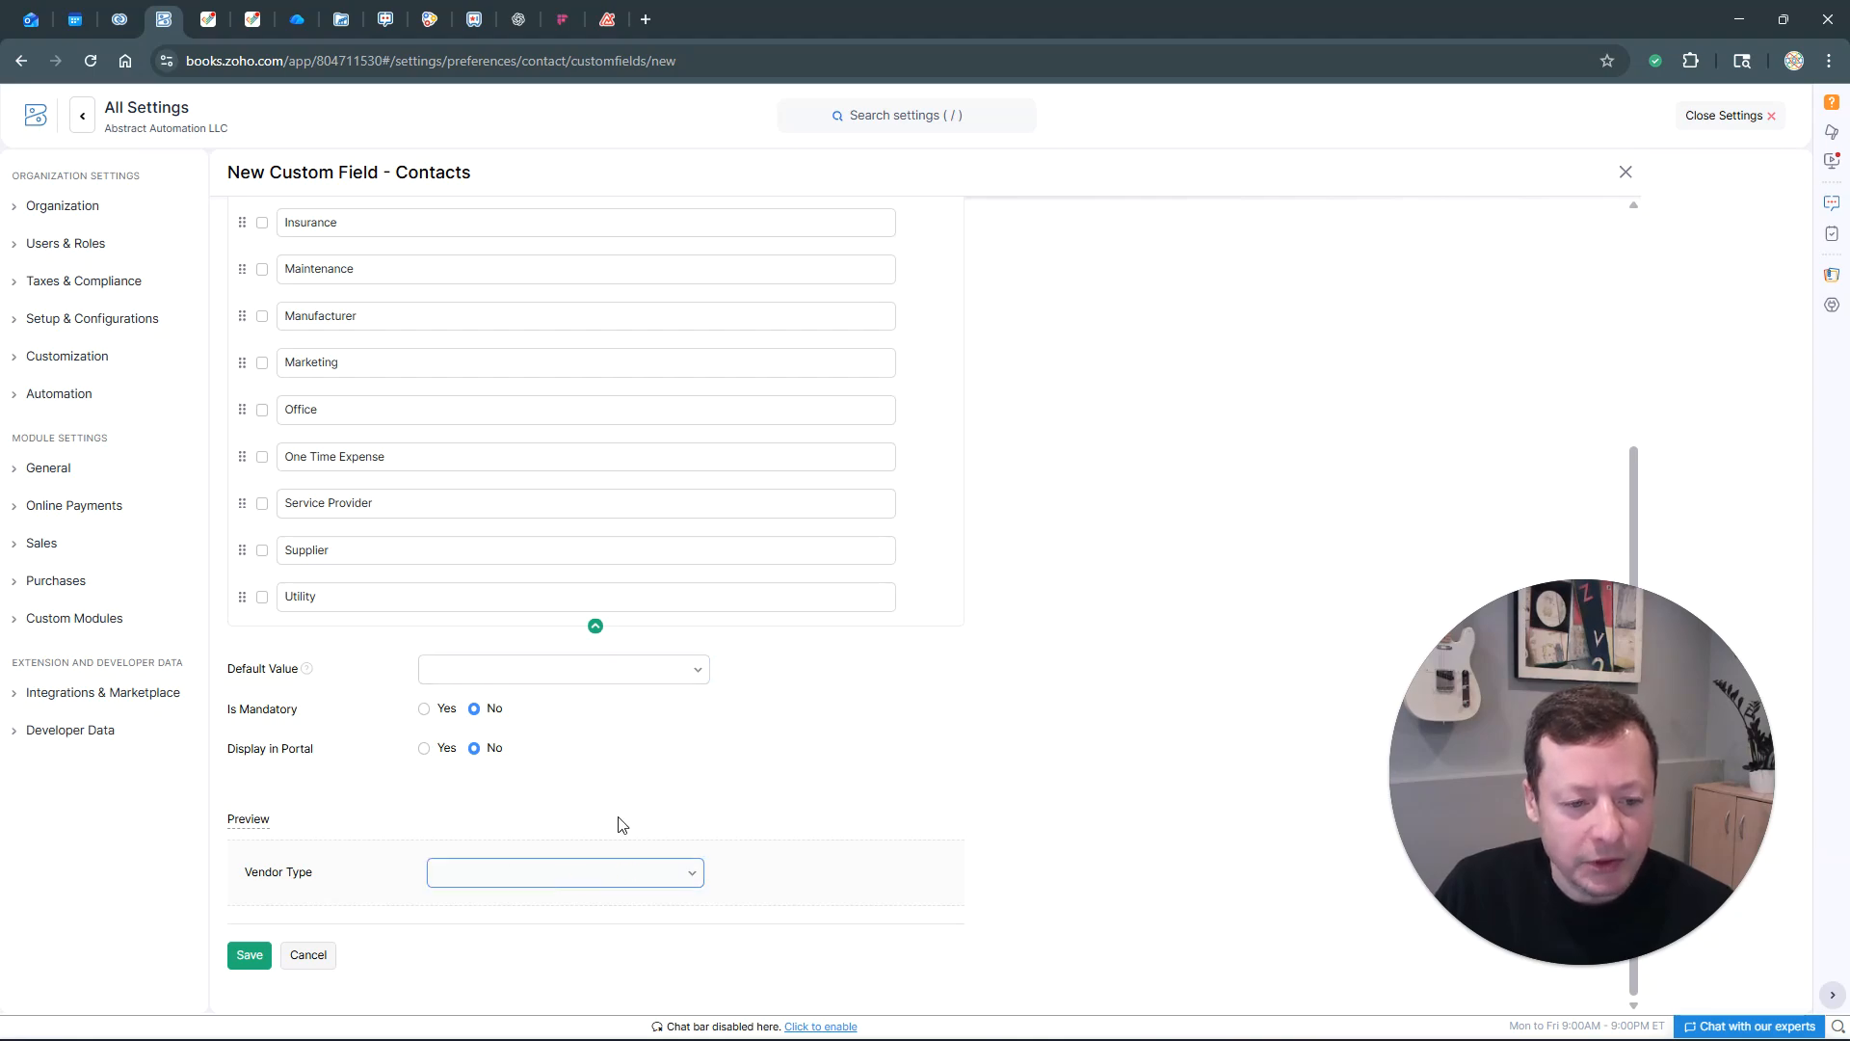
left_click(250, 954)
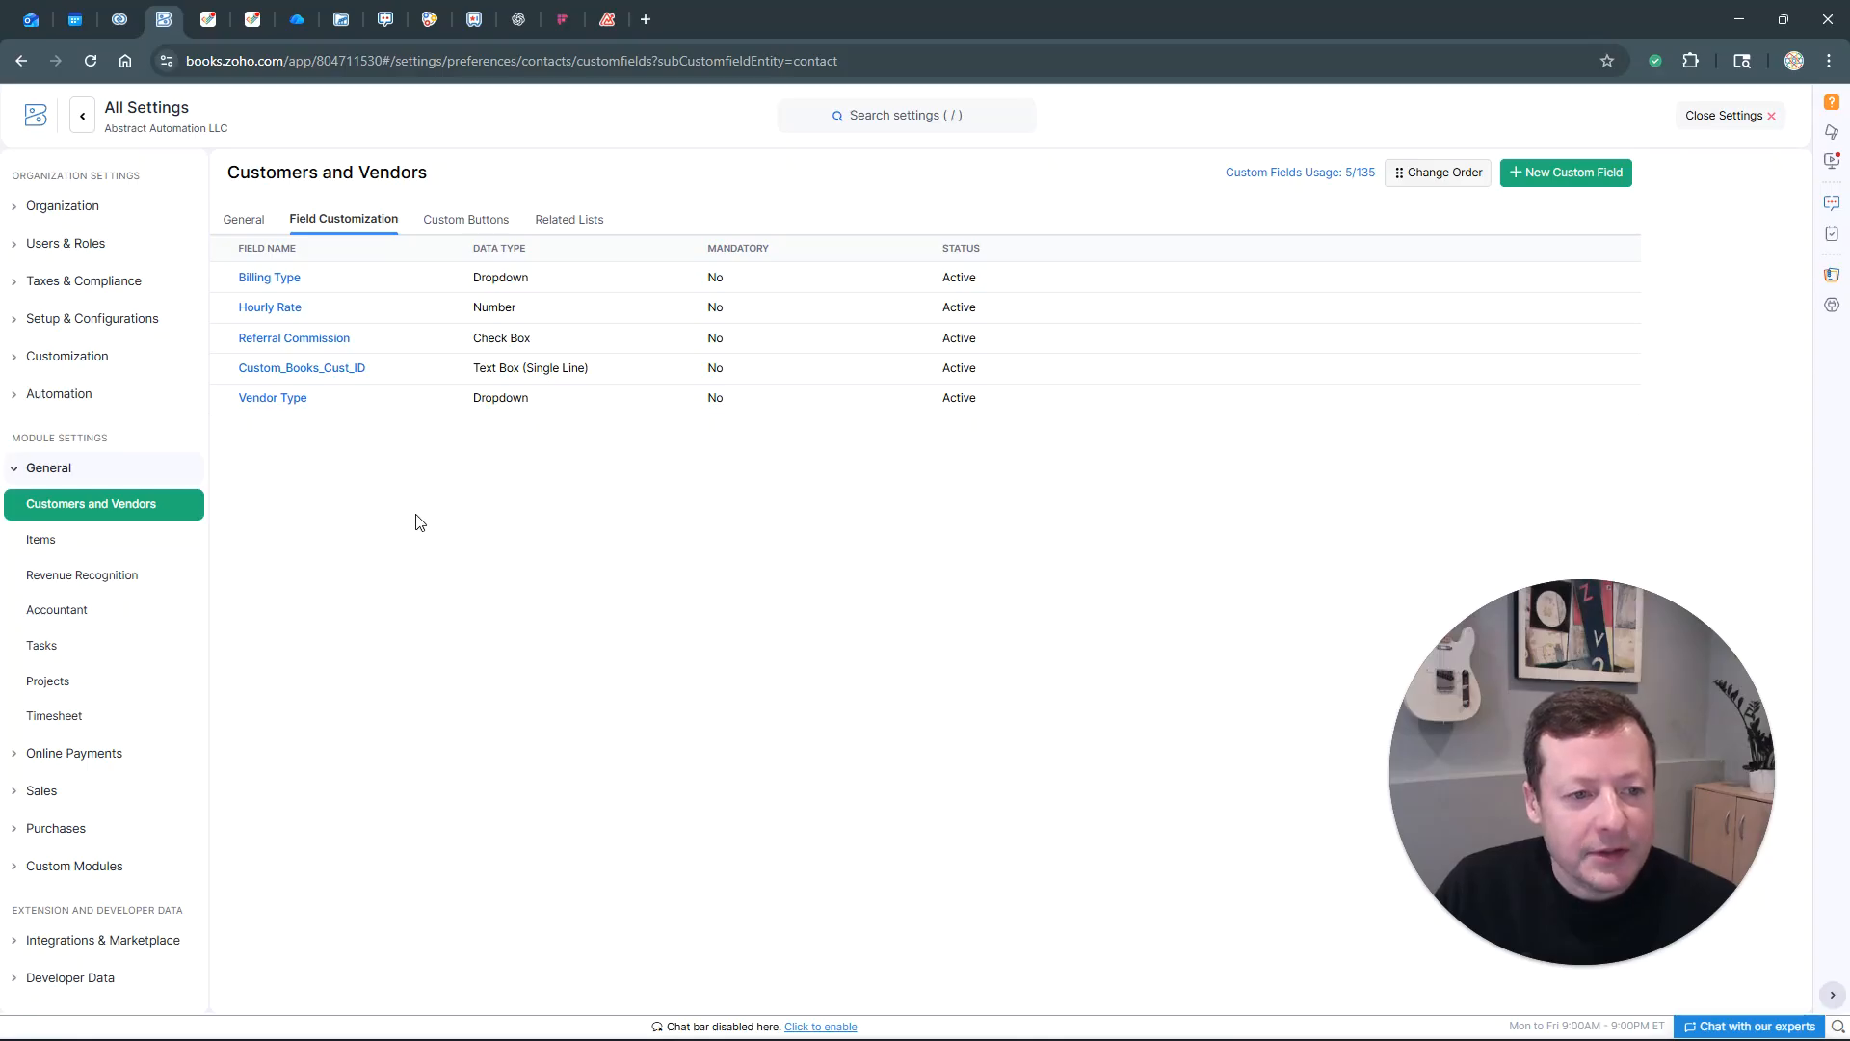
Return to the vendor list and open the Amazon vendor for editing
left_click(1754, 124)
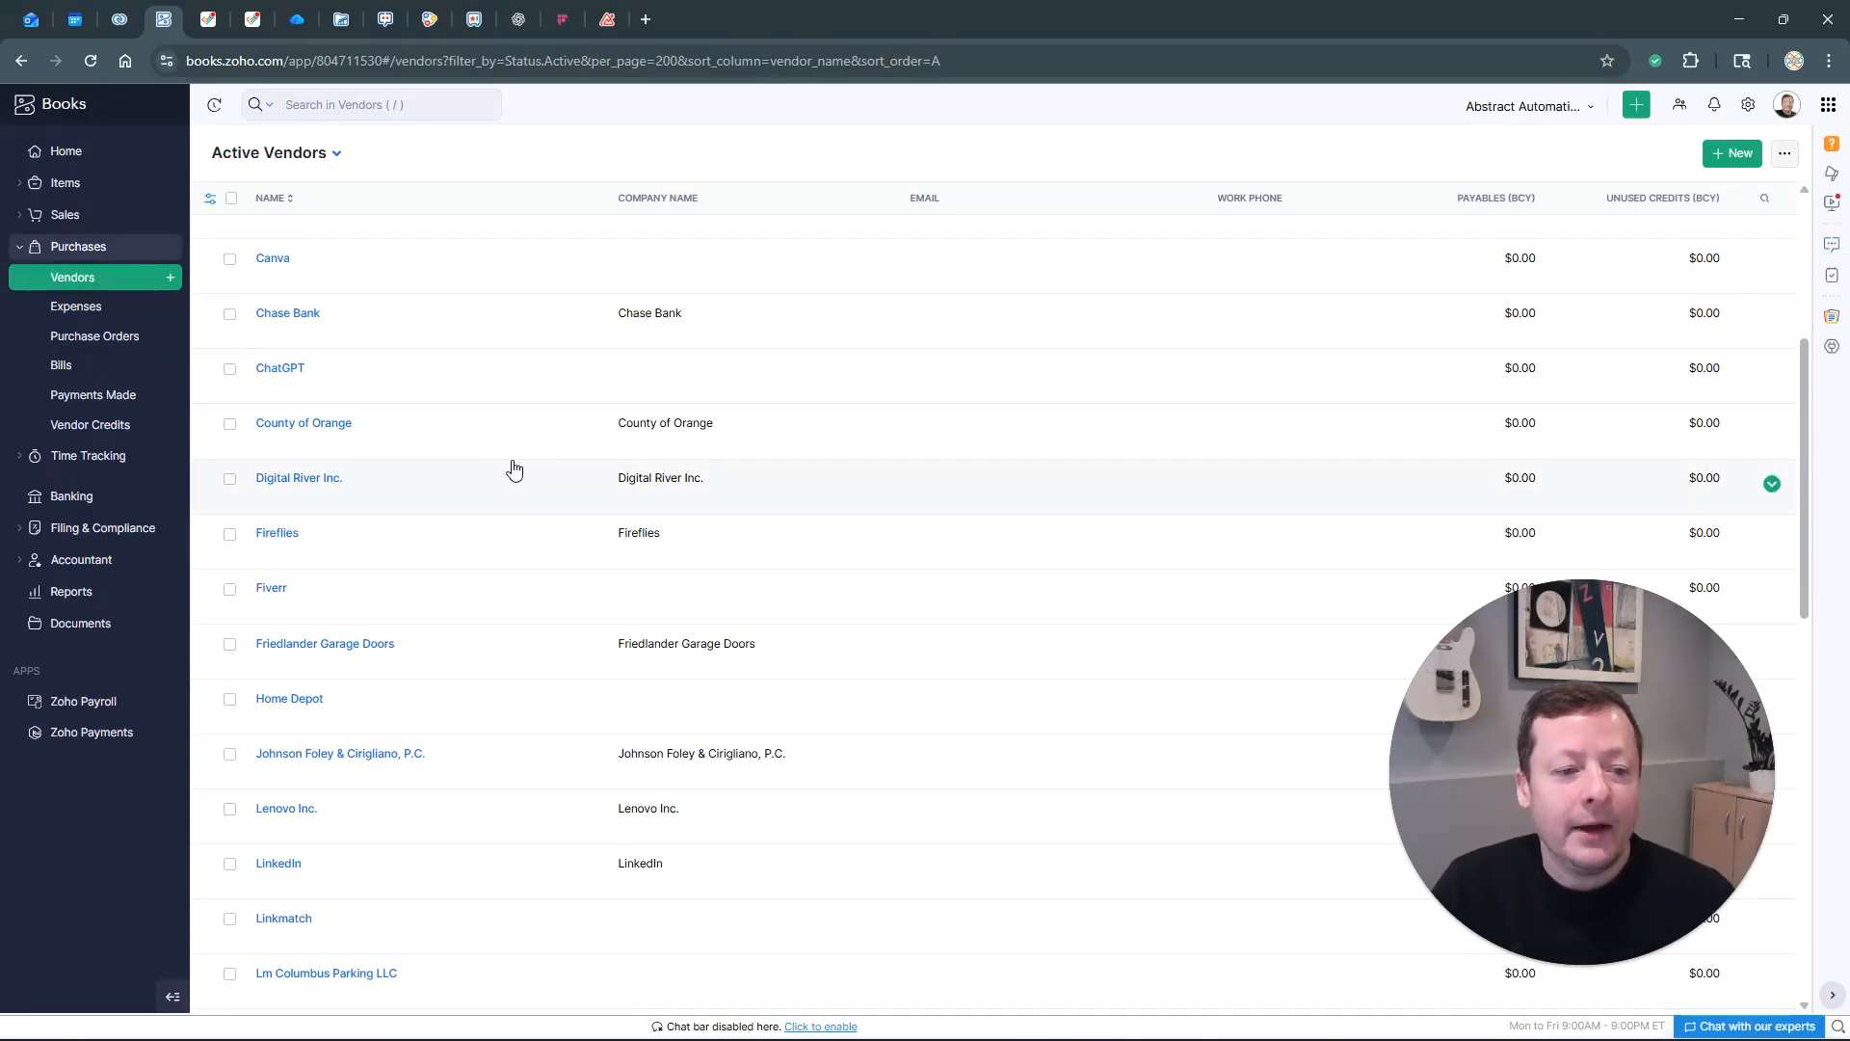
scroll(495, 487, "up", 5)
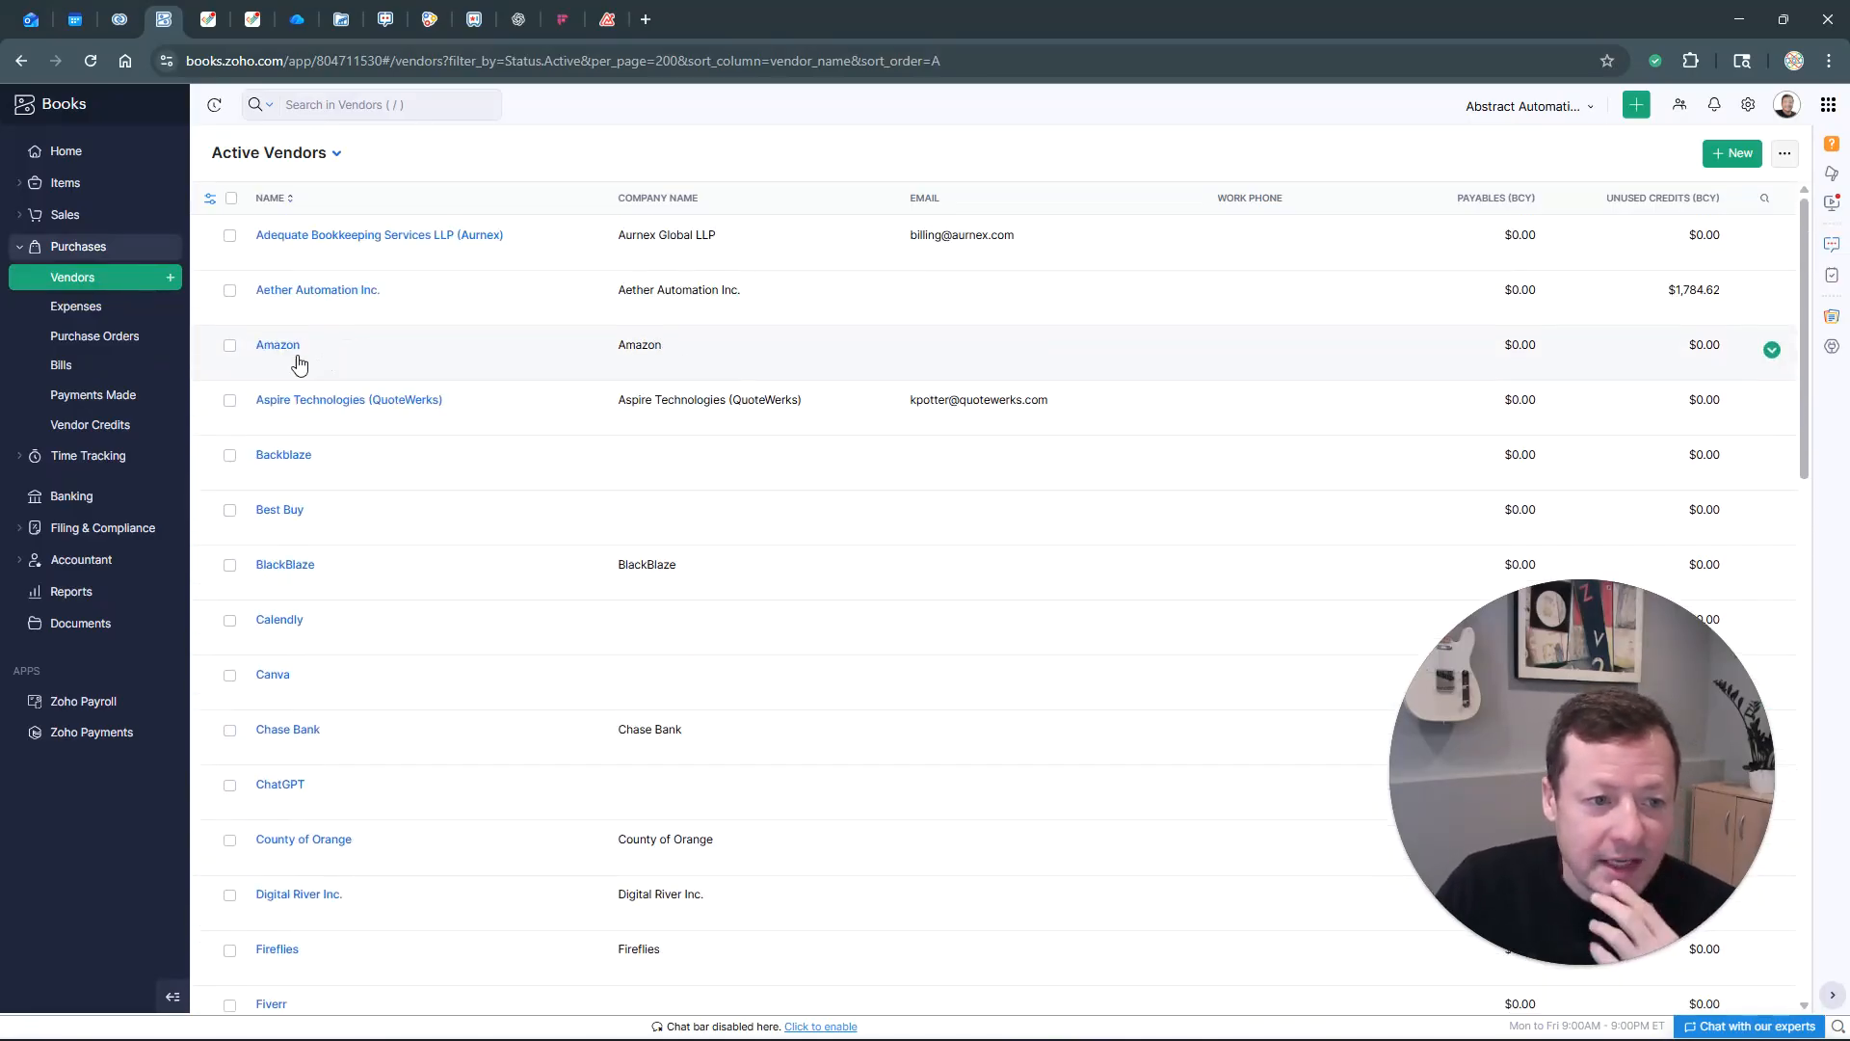
left_click(288, 352)
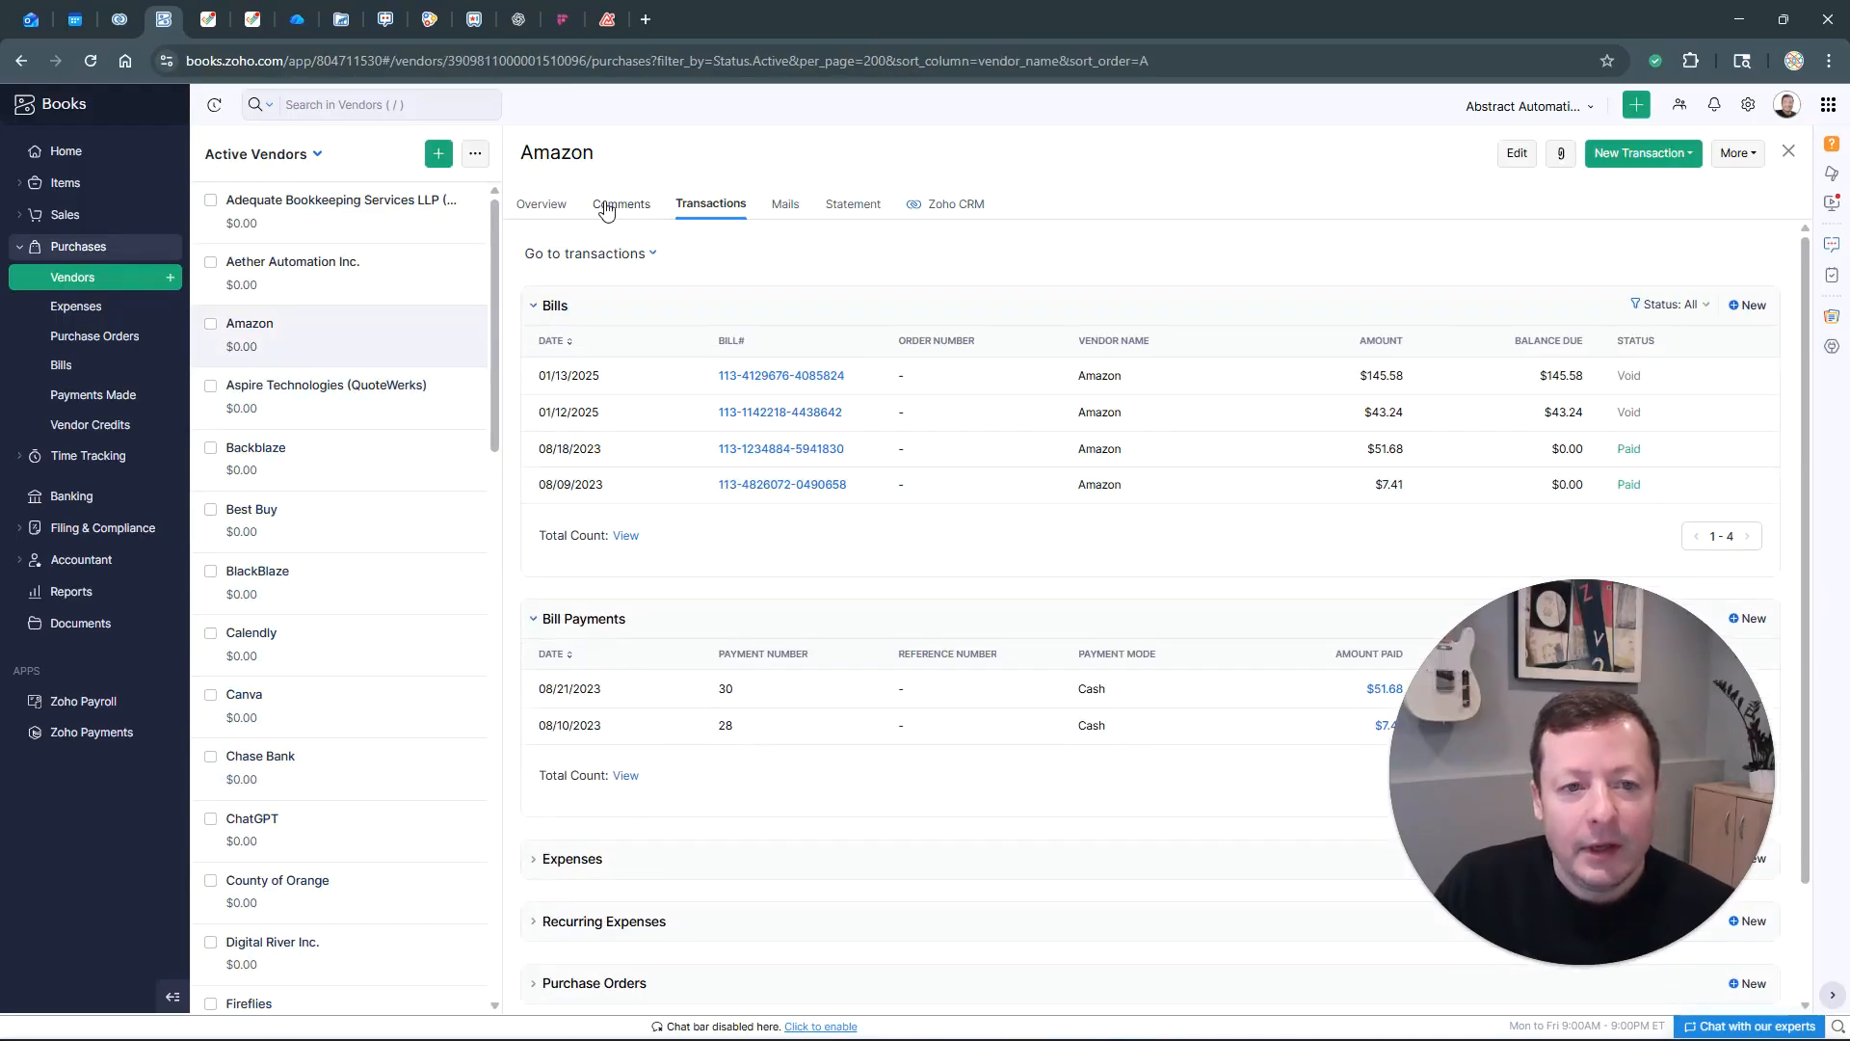
left_click(541, 203)
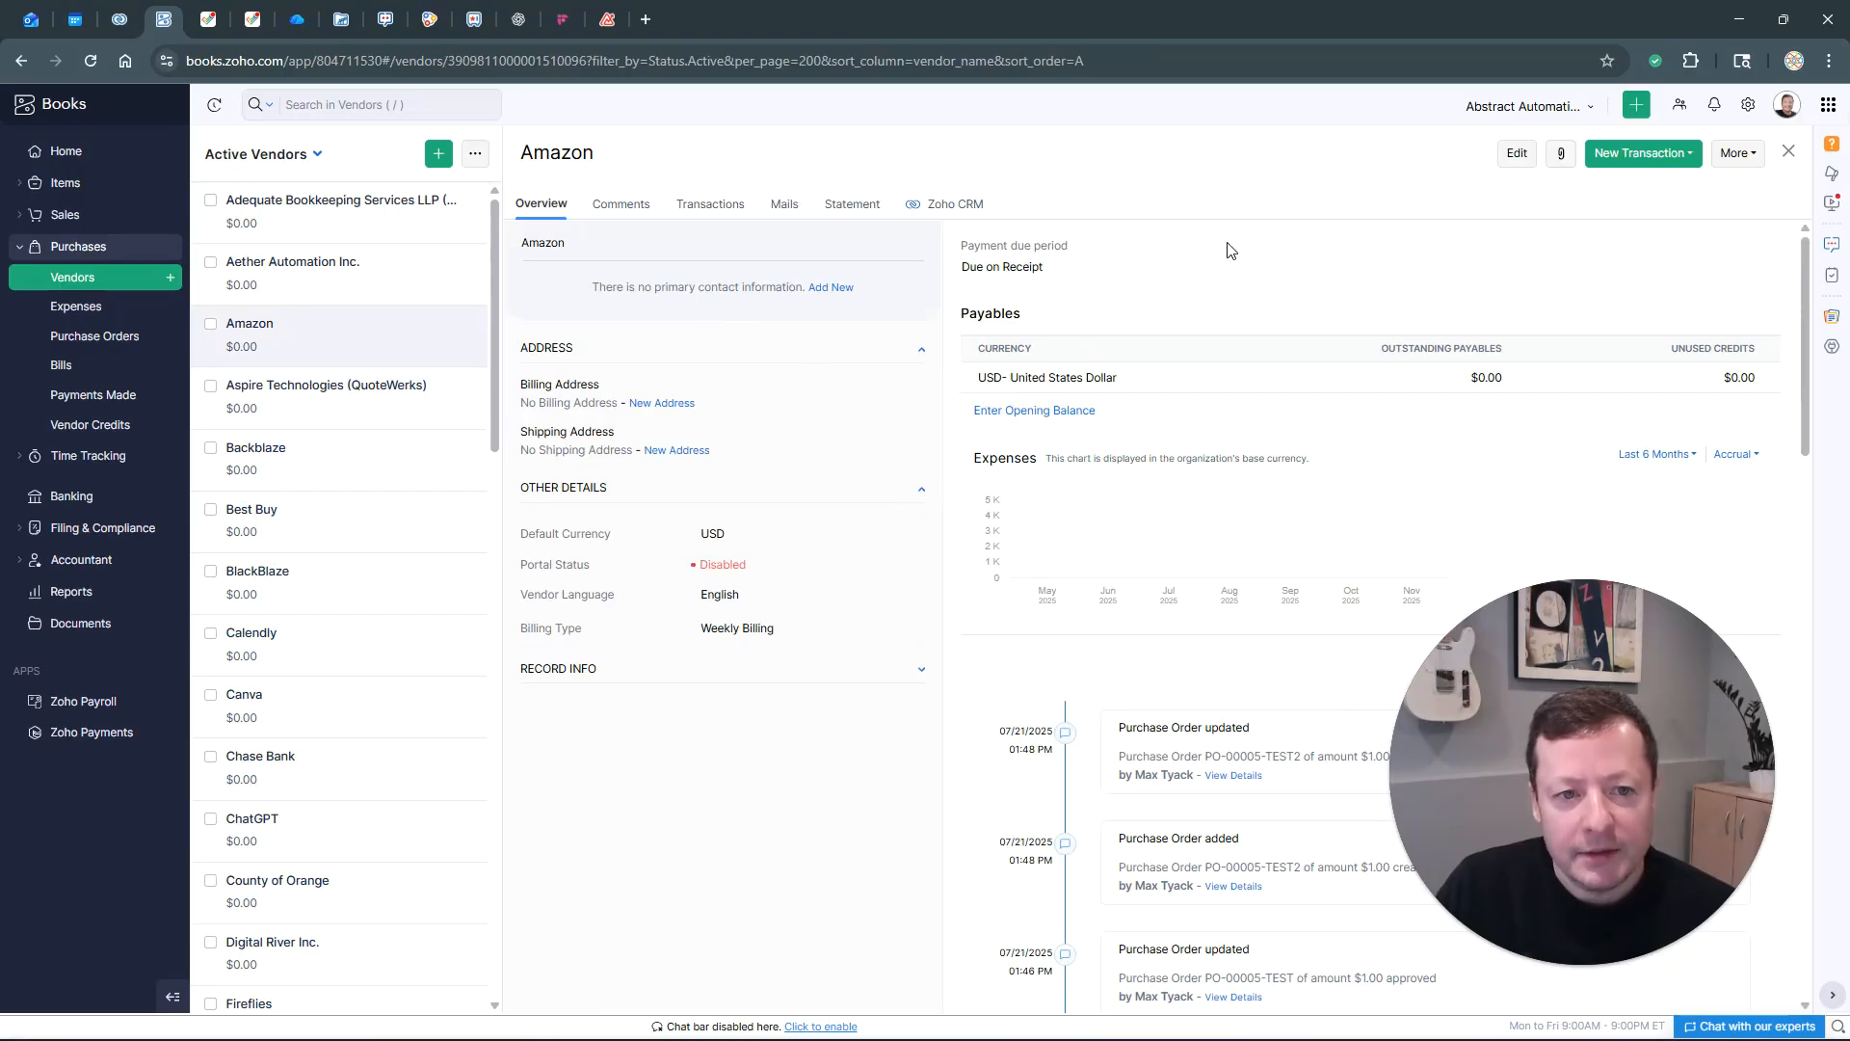
left_click(1516, 157)
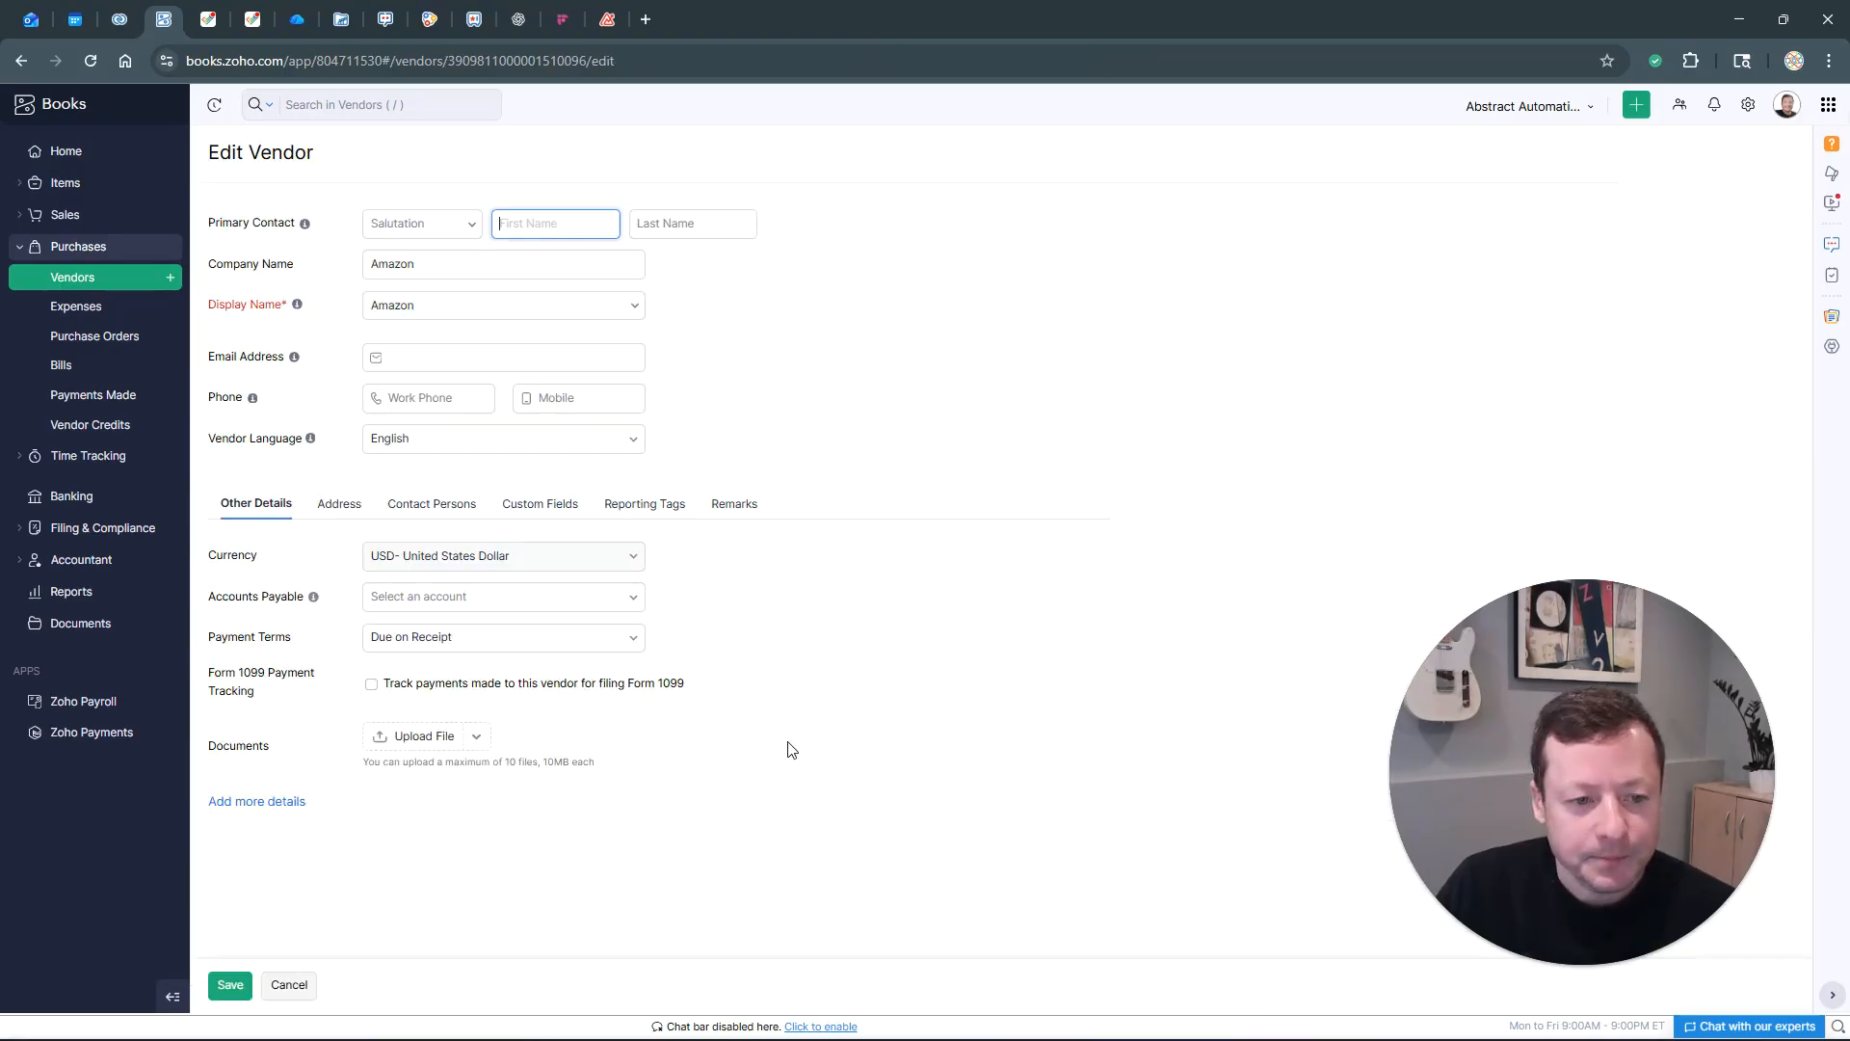
Set Amazon's Vendor Type custom field to Office and save the vendor
left_click(545, 503)
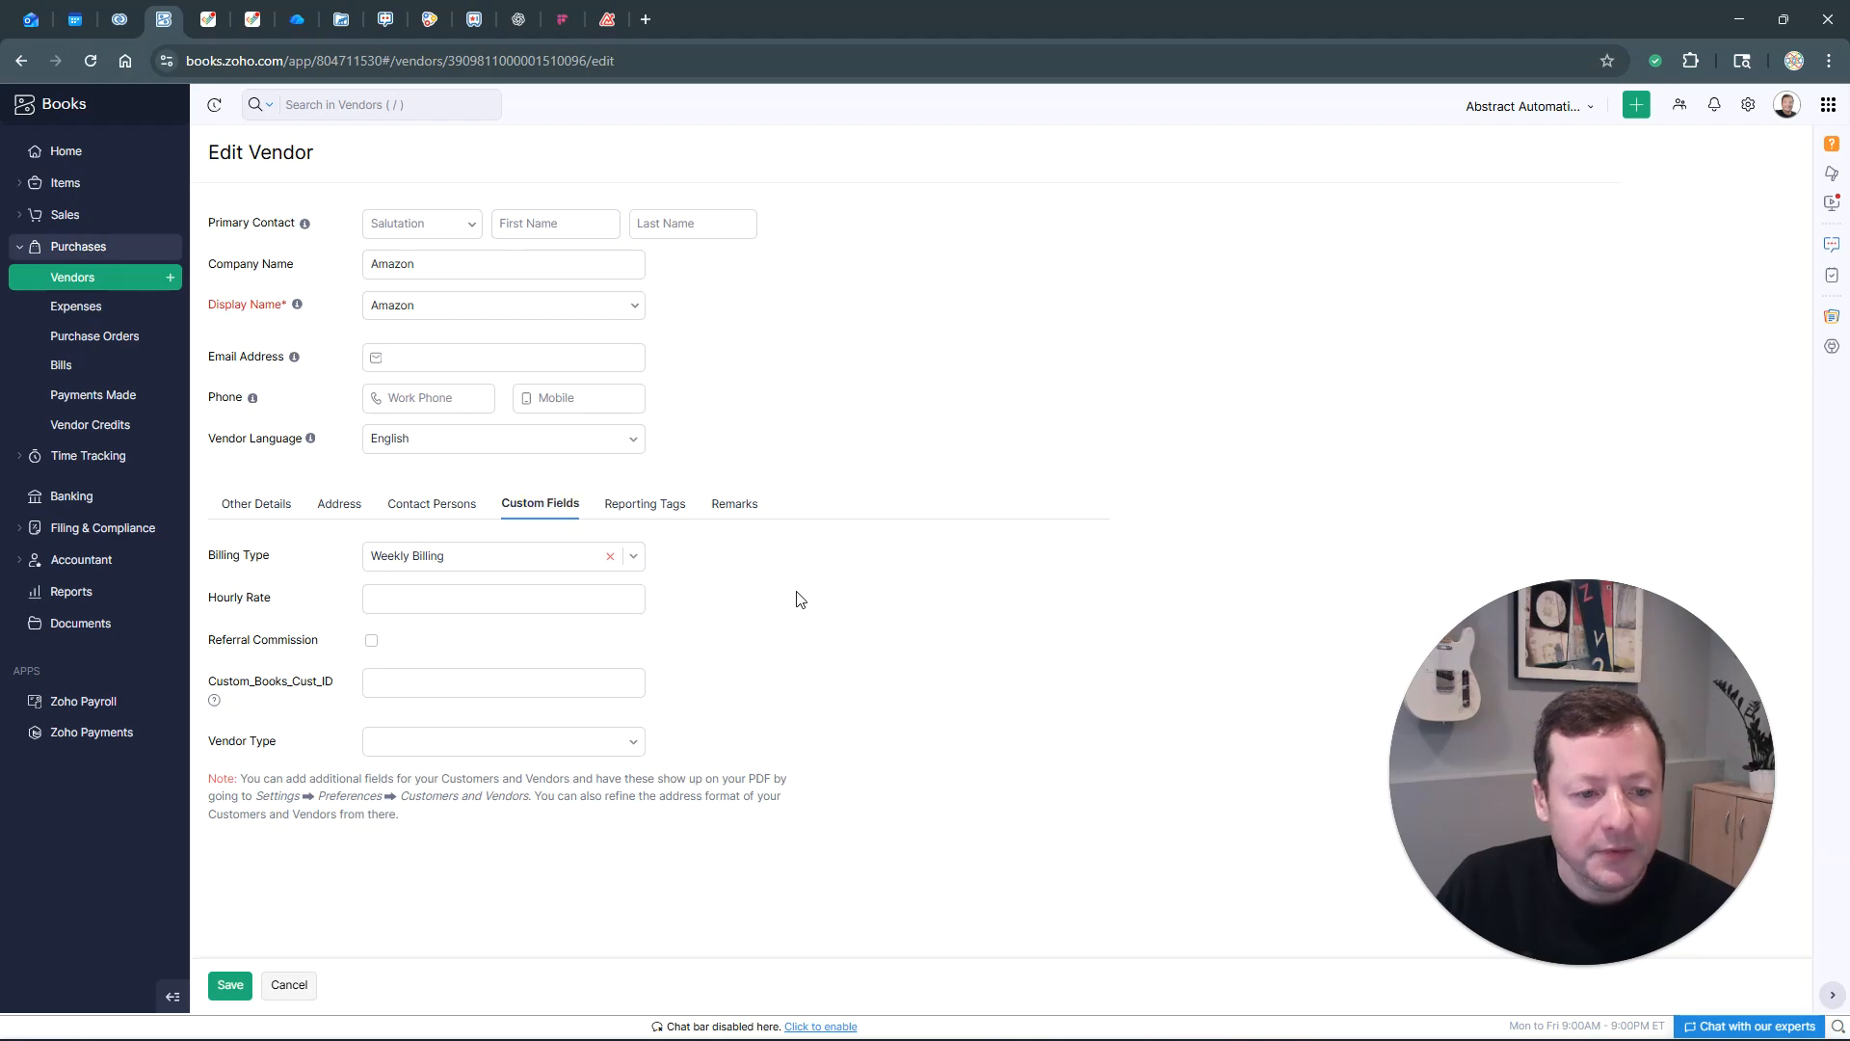
left_click_drag(236, 740, 572, 763)
left_click(622, 738)
scroll(499, 838, "down", 2)
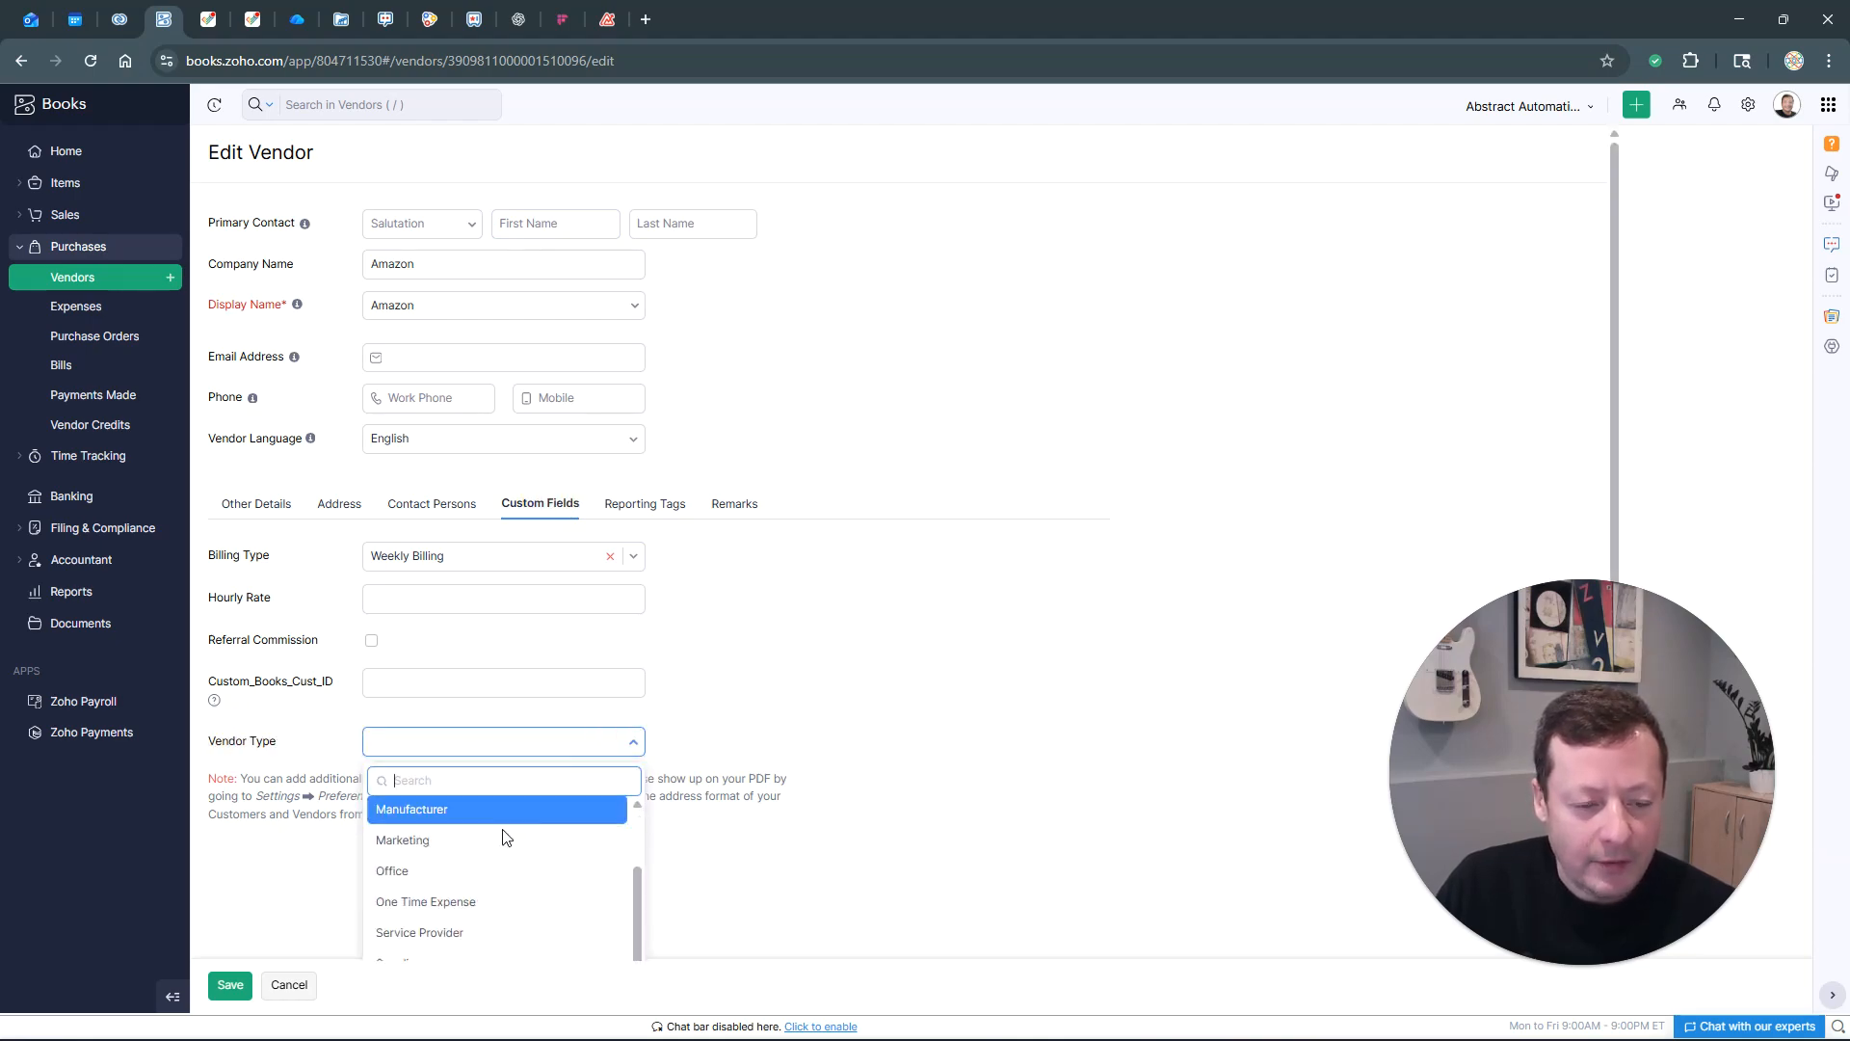
left_click(438, 873)
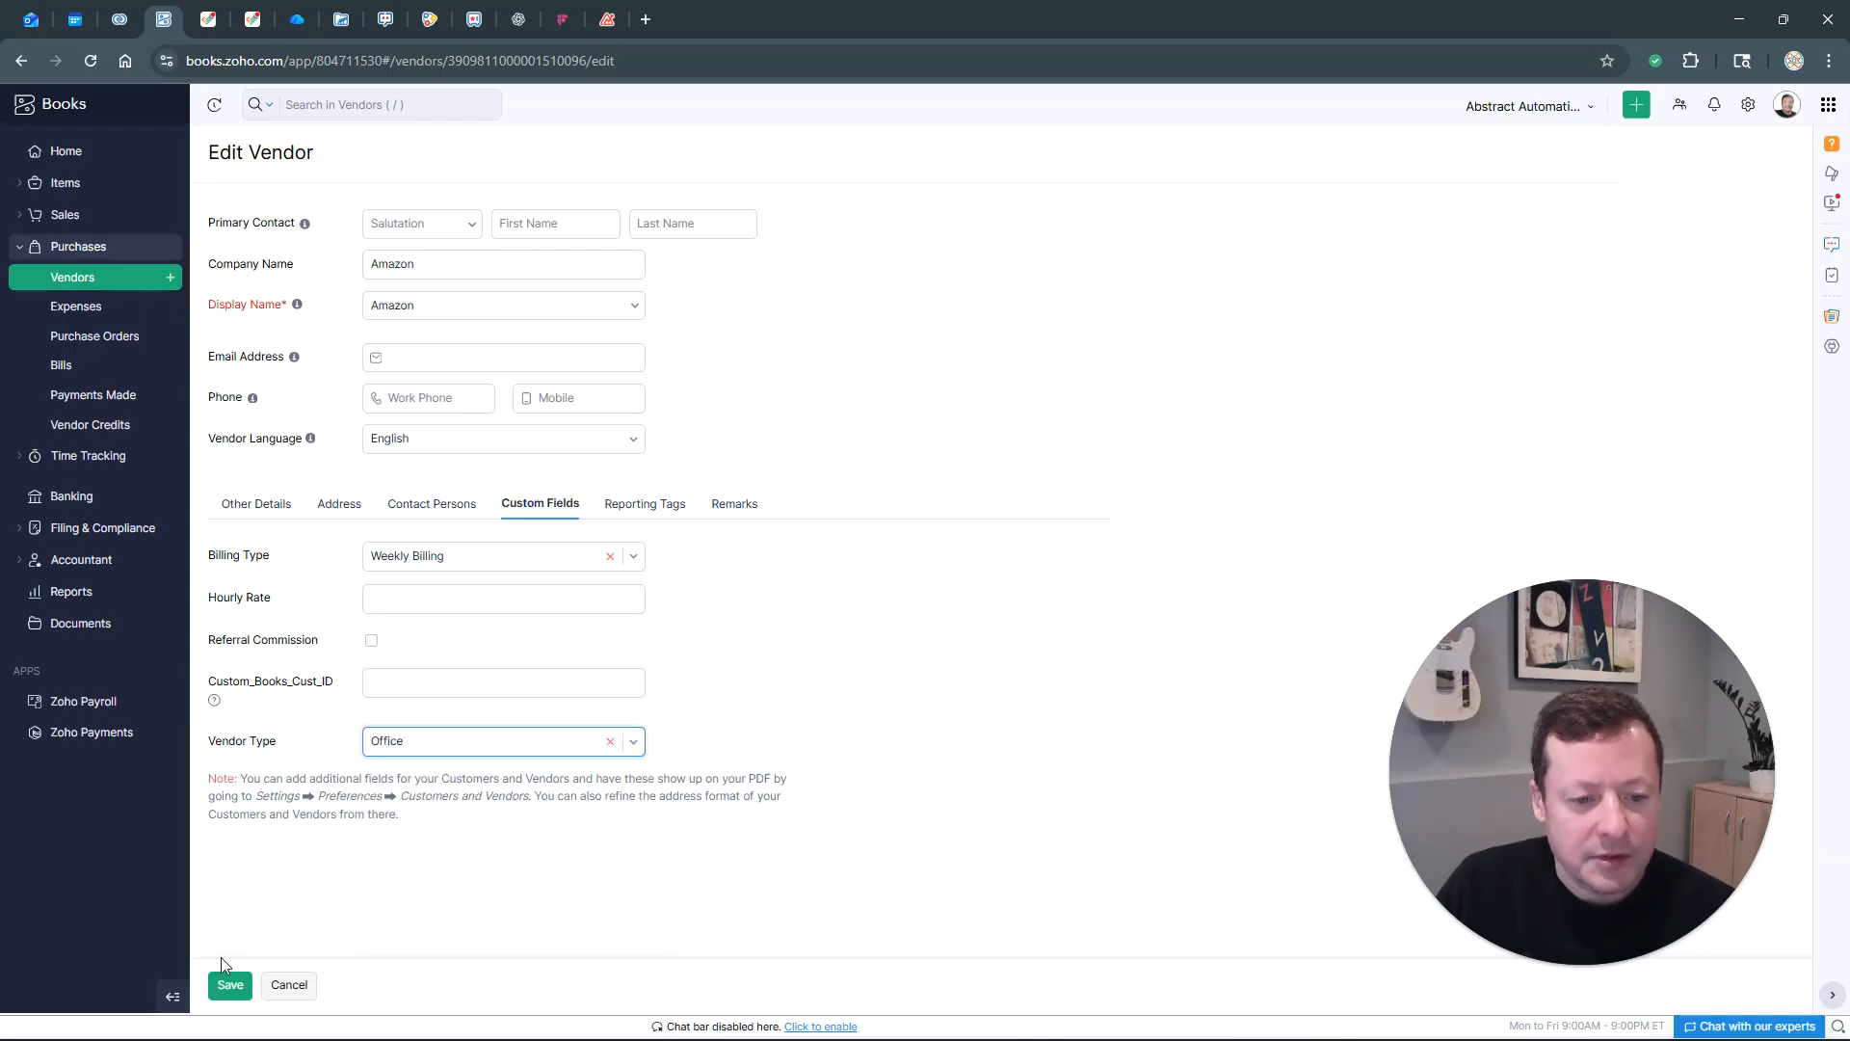
left_click(228, 986)
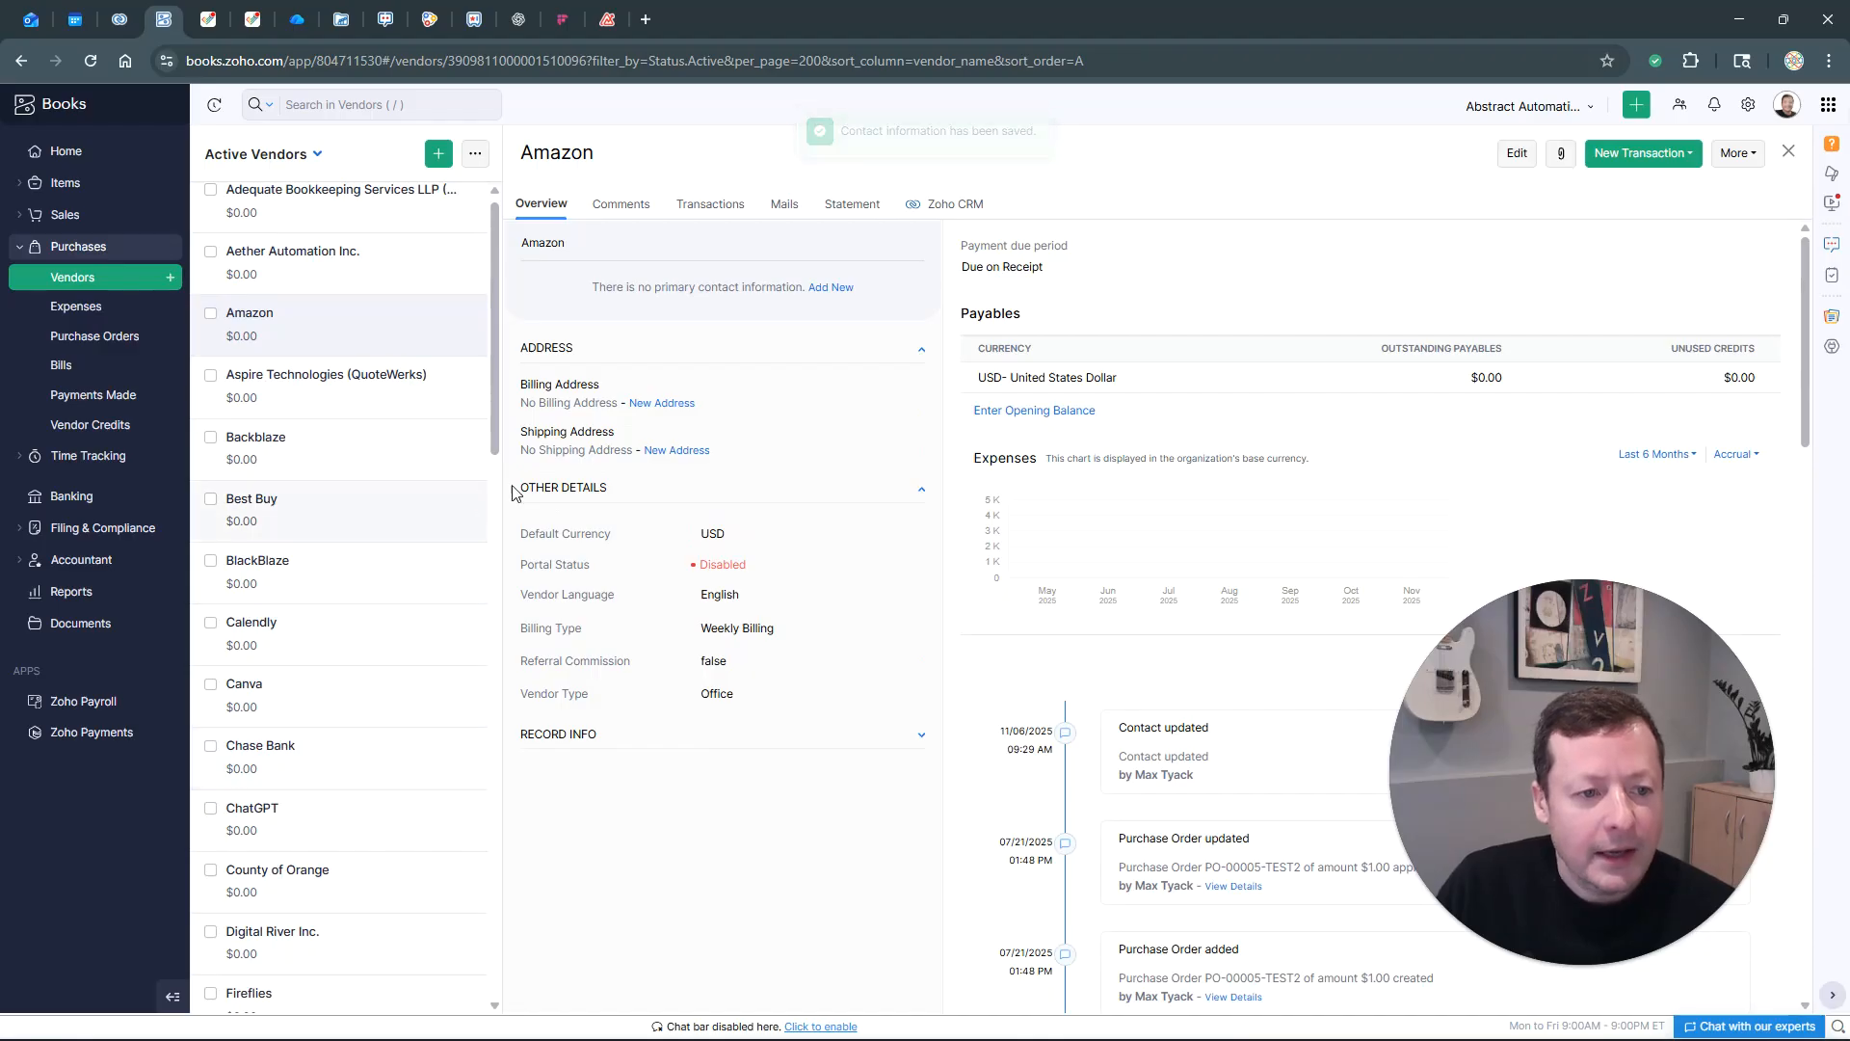
Edit Backblaze, choose Service Provider in its Vendor Type custom field, and save
left_click(362, 456)
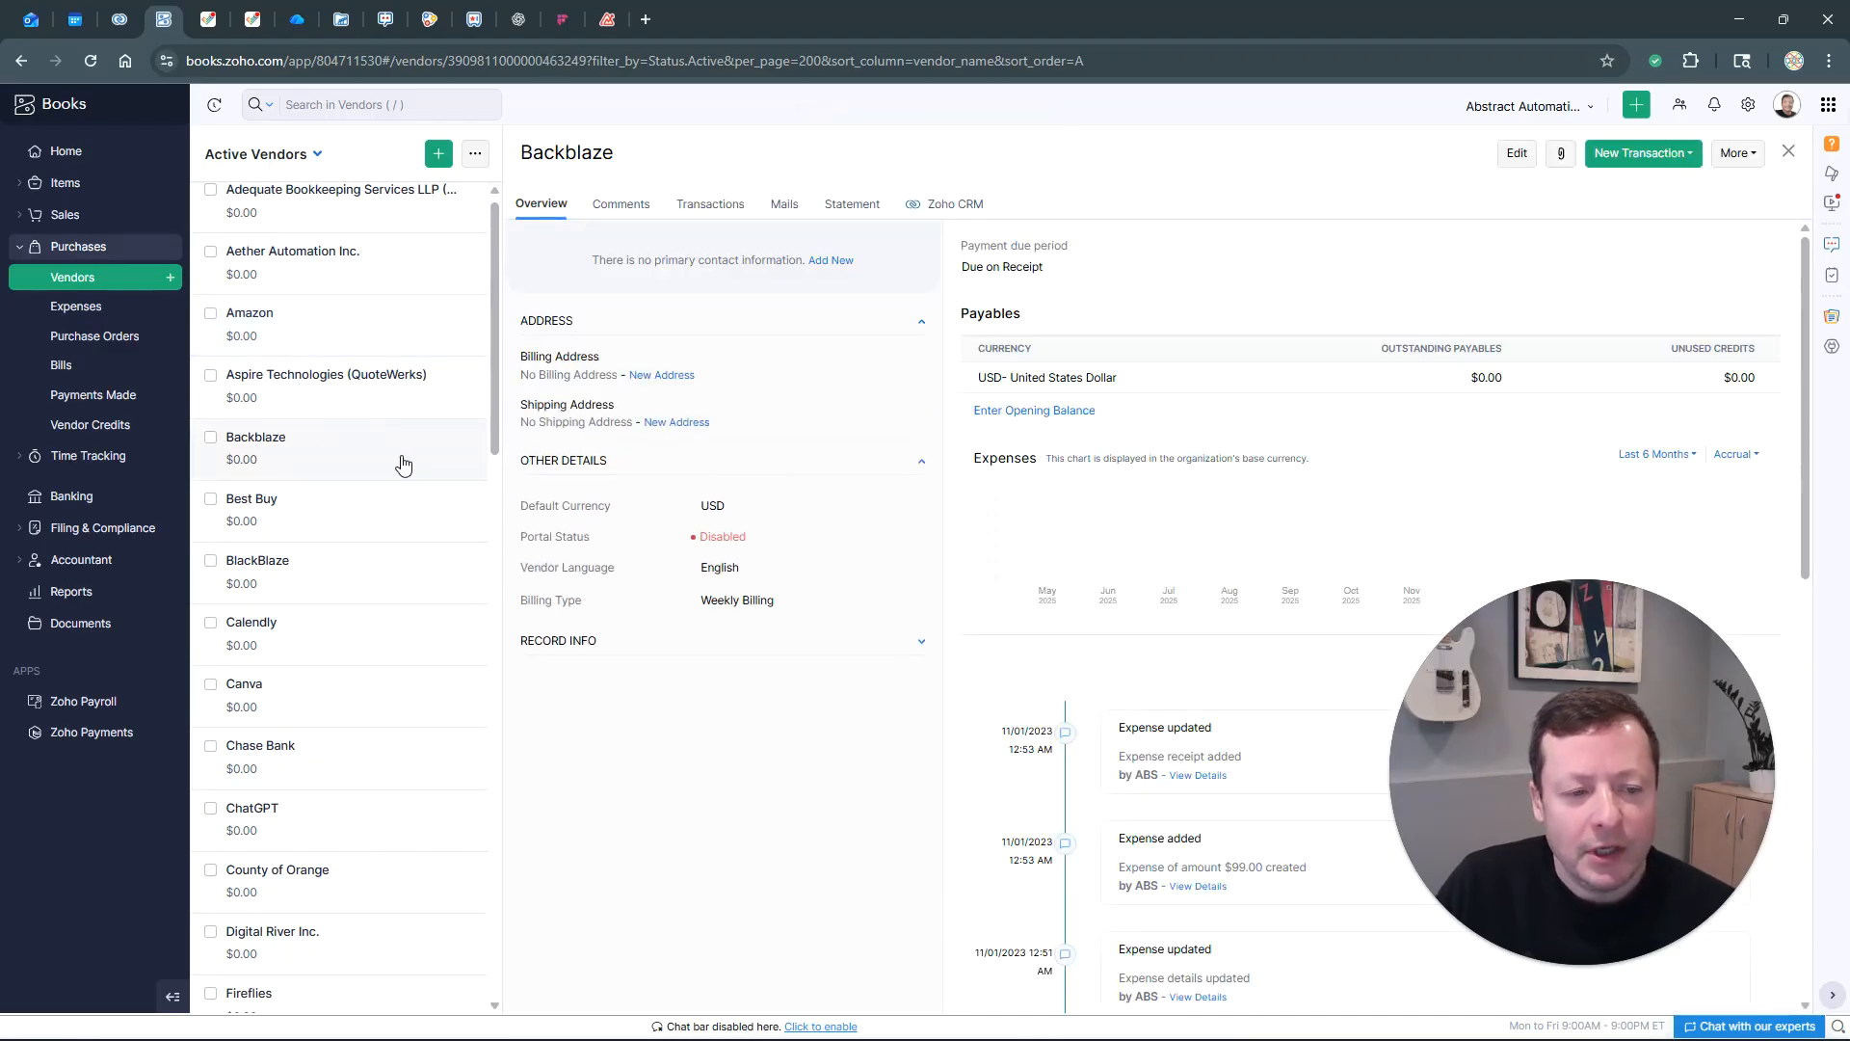
left_click(1517, 159)
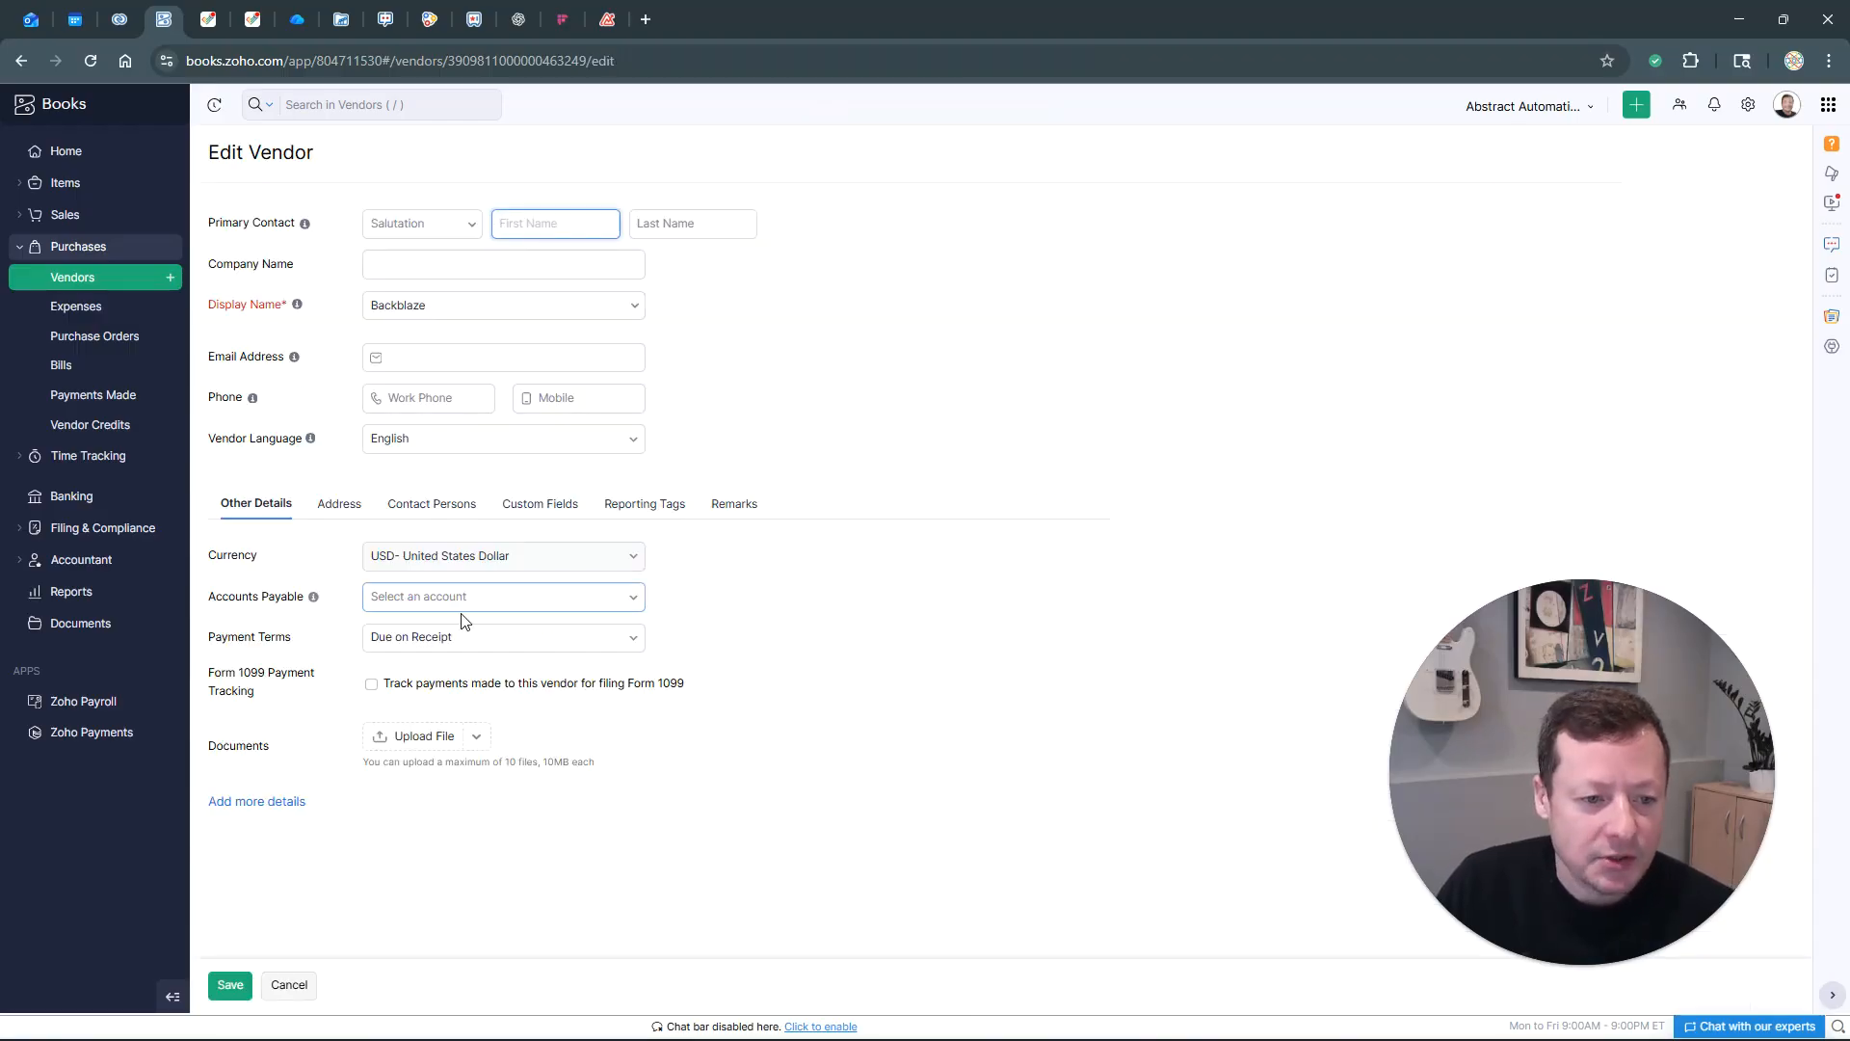
left_click(538, 503)
left_click(421, 735)
scroll(455, 839, "down", 5)
left_click(448, 898)
left_click(230, 984)
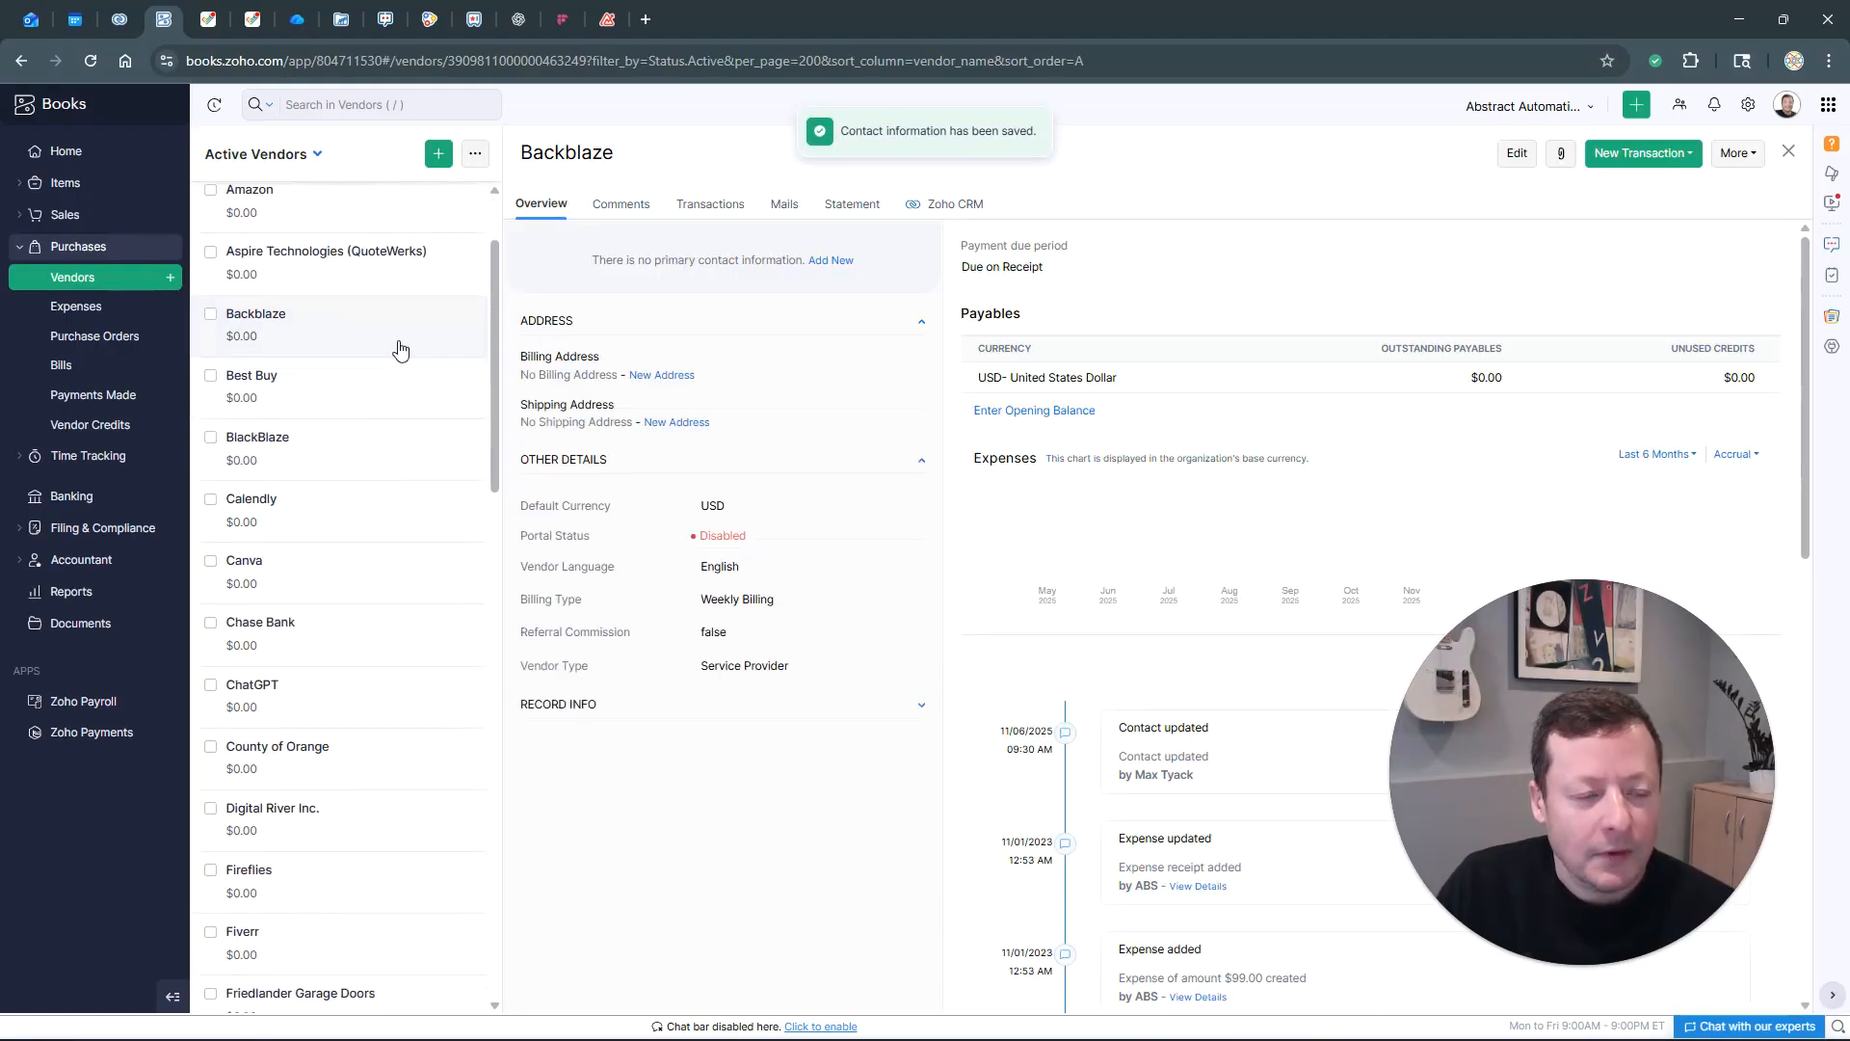
scroll(424, 473, "up", 2)
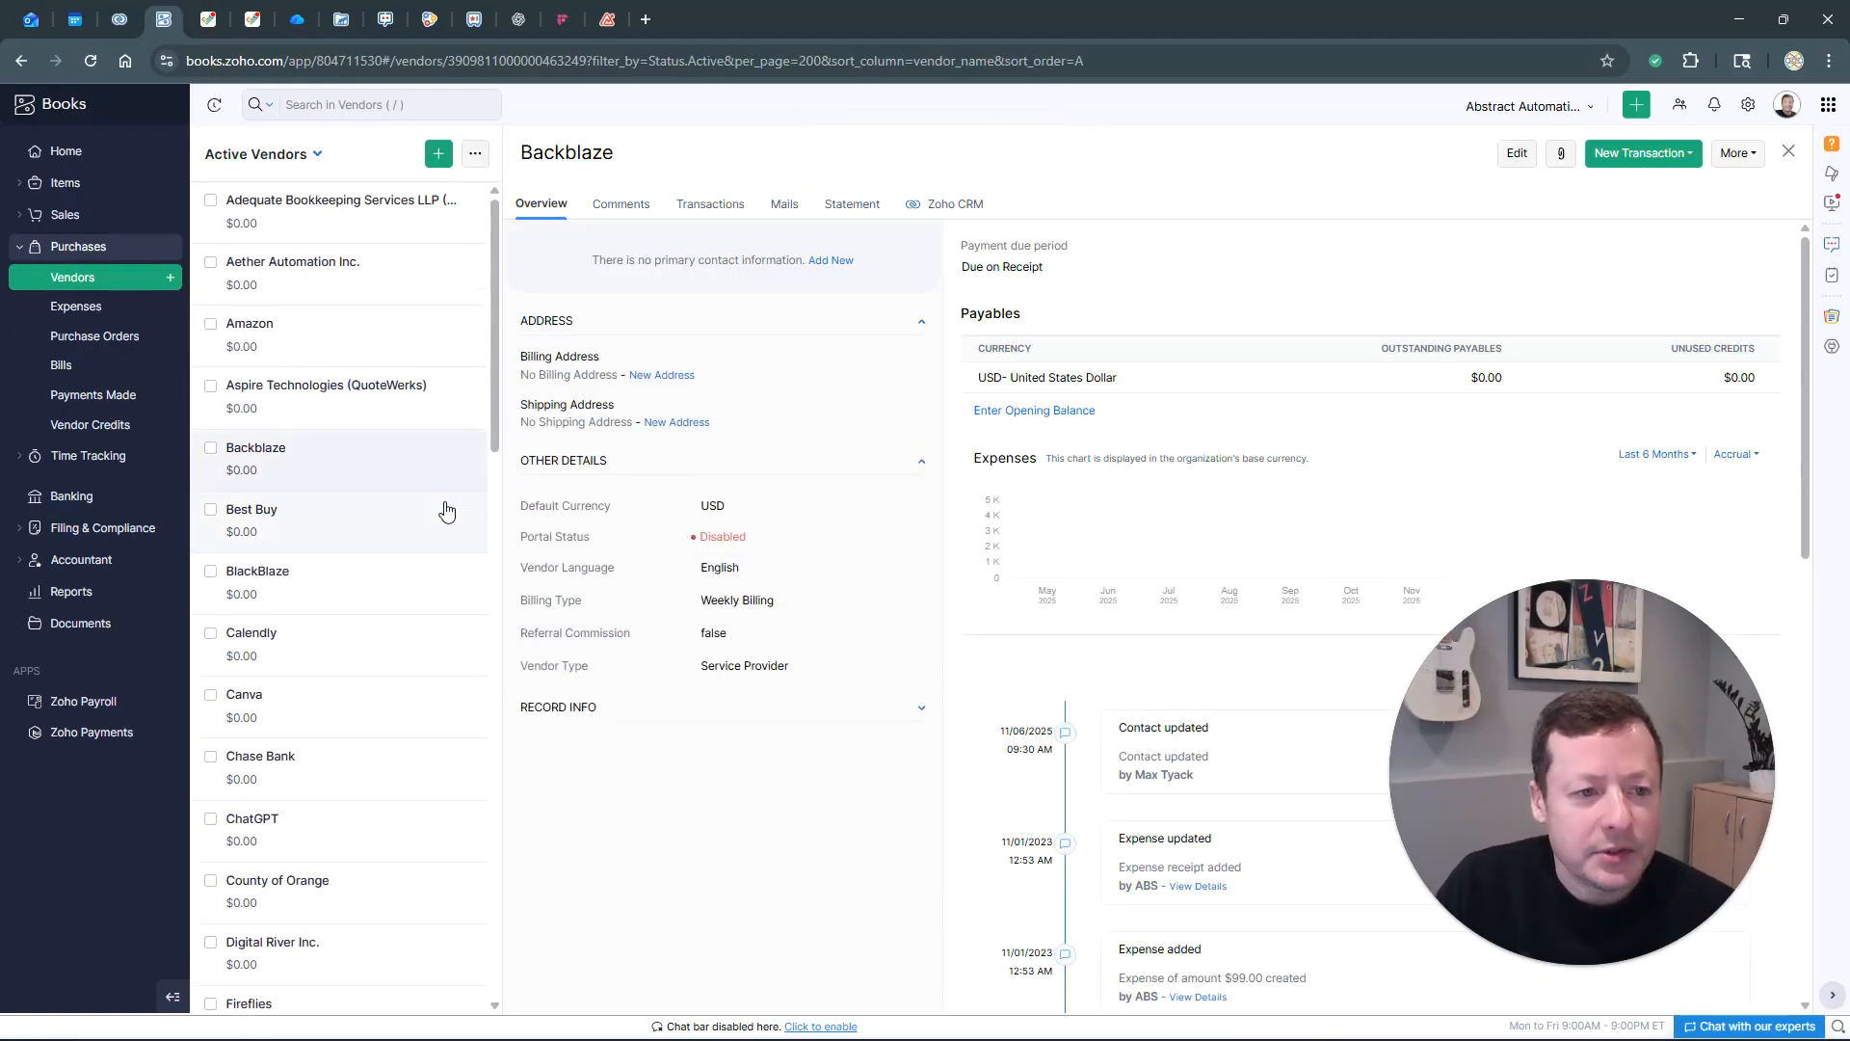
In the vendor table, tick Canva, ChatGPT, Fireflies, Fiverr, LinkedIn, Loom, Inc and Namecheap
left_click(77, 282)
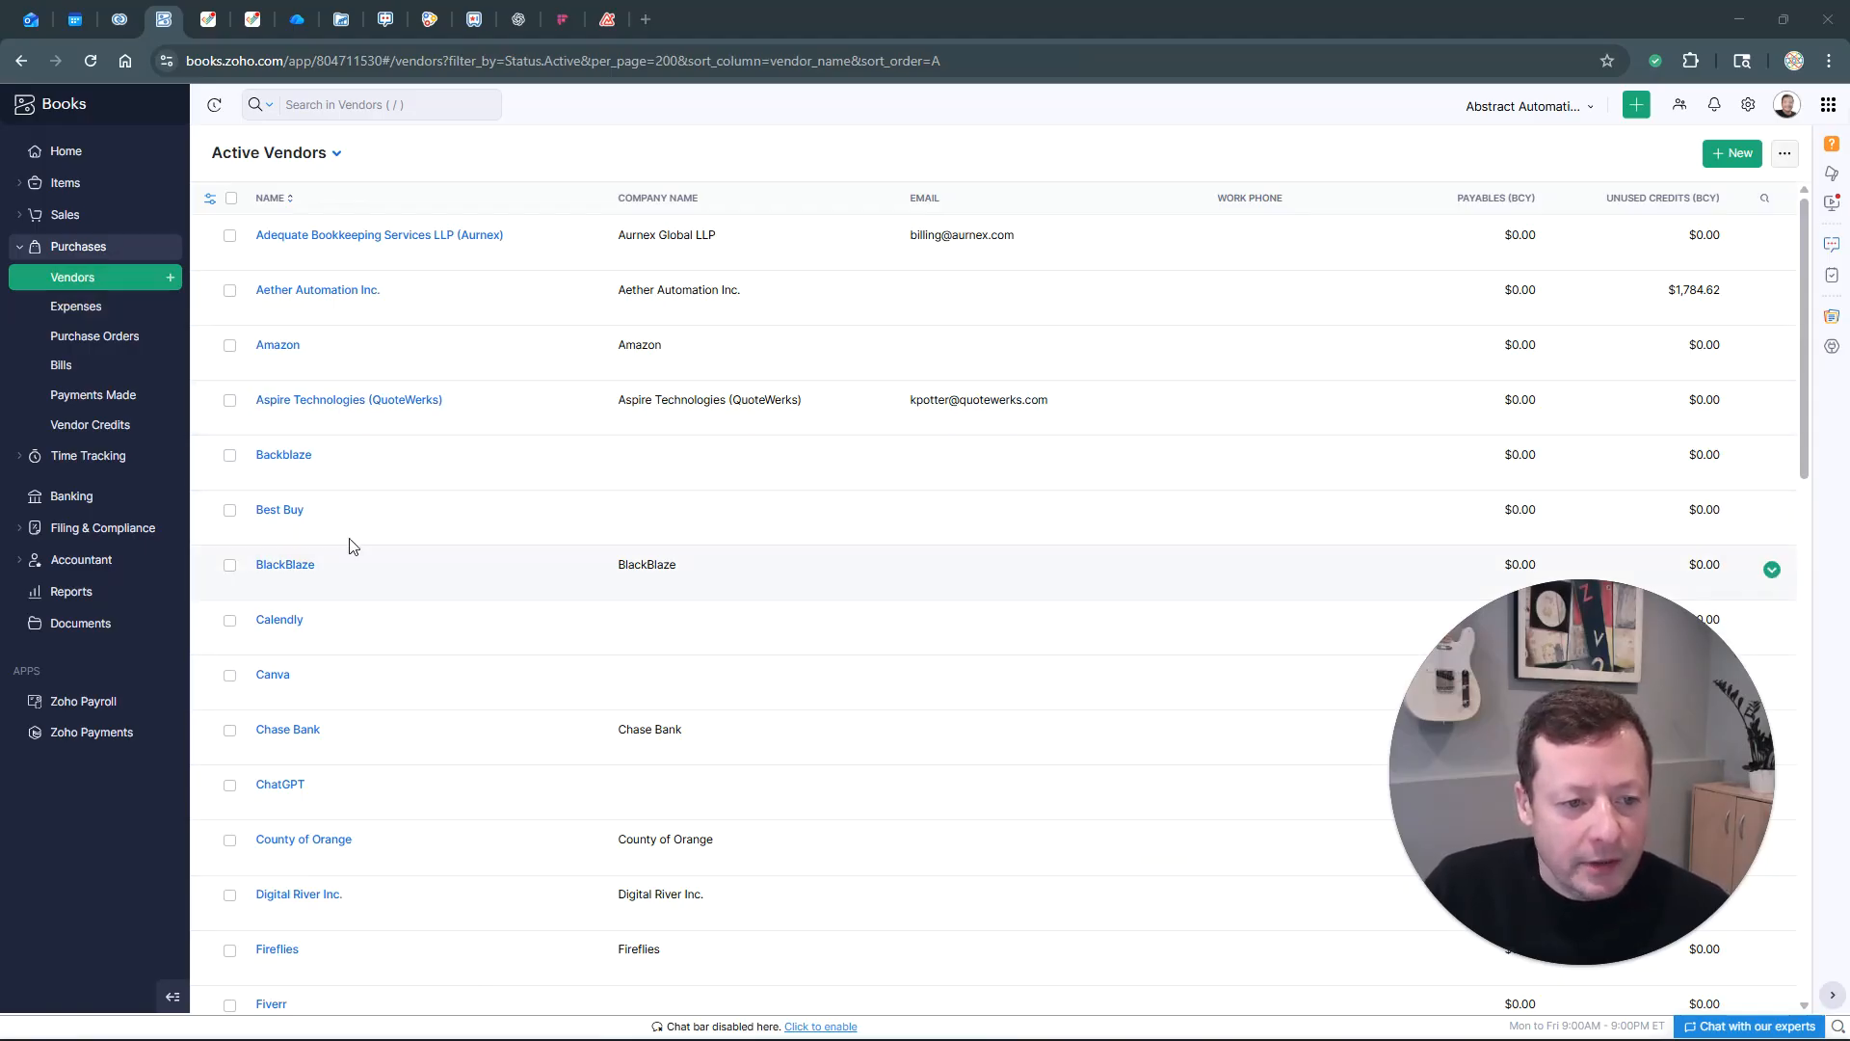
left_click(229, 675)
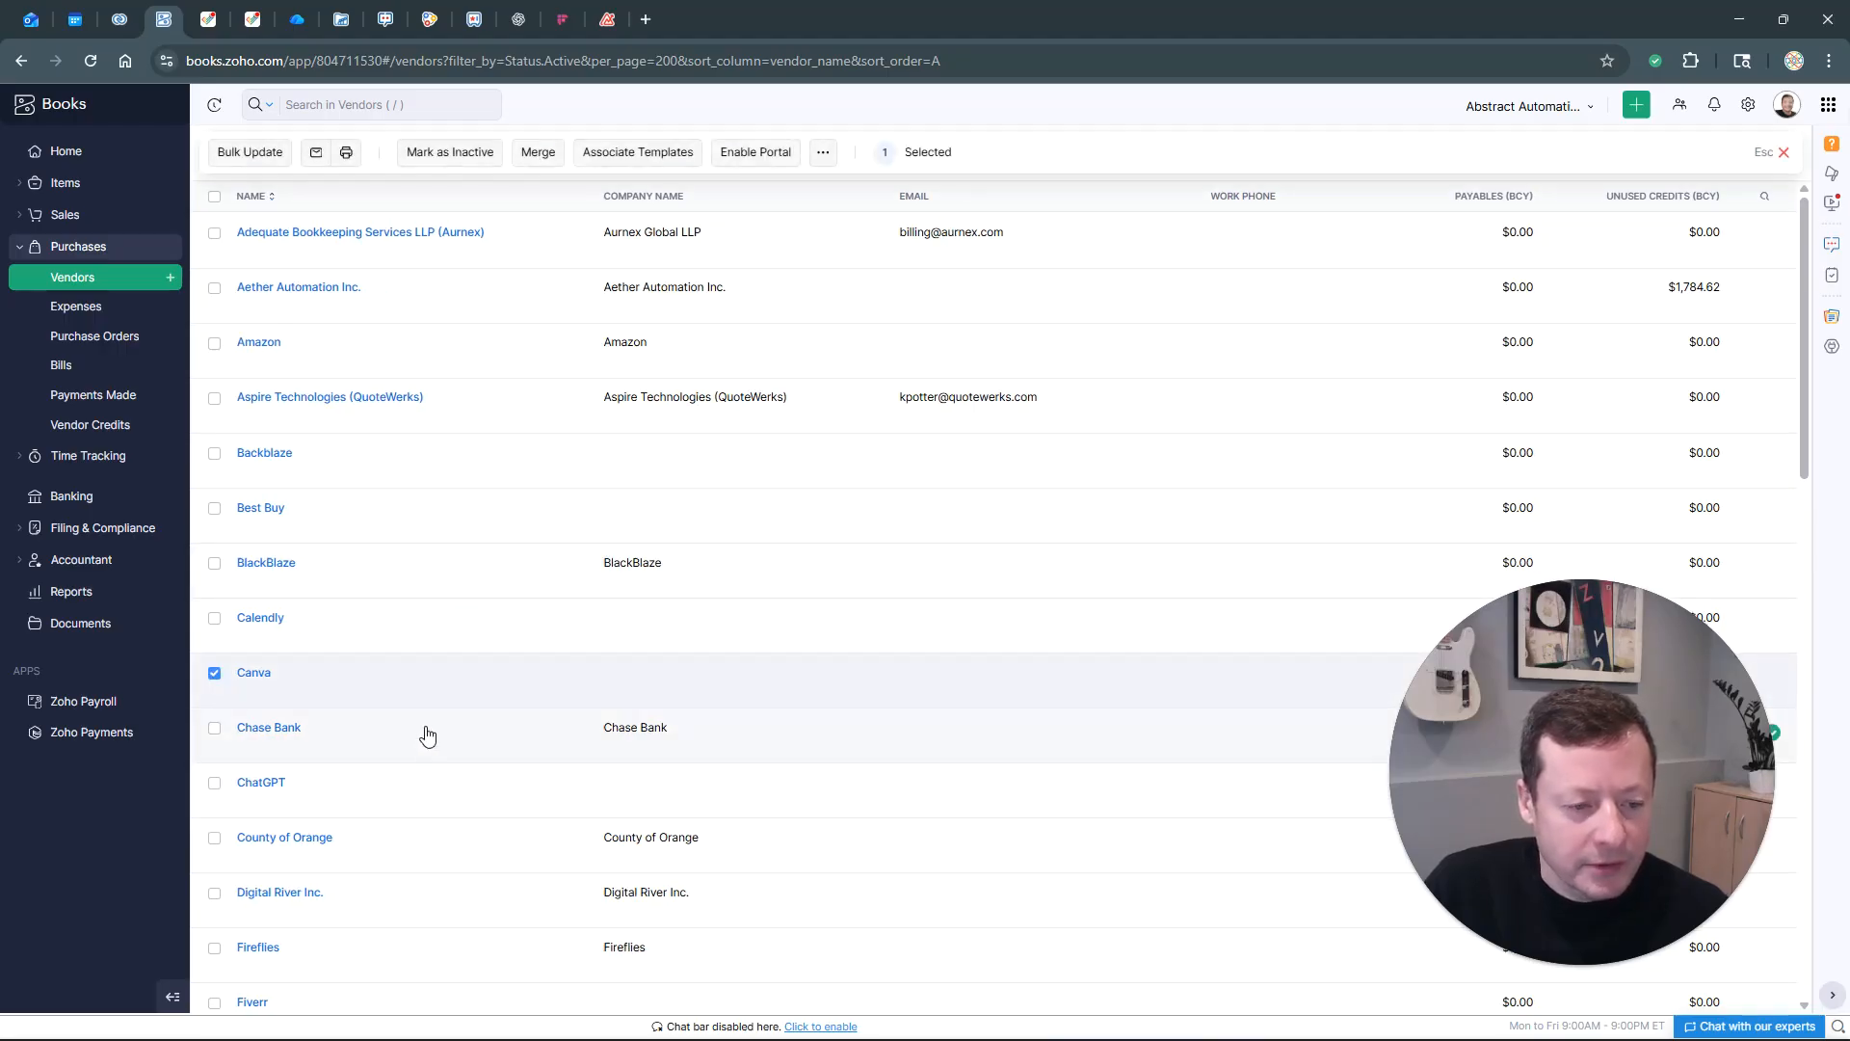
scroll(390, 742, "down", 2)
left_click(216, 593)
scroll(462, 819, "down", 1)
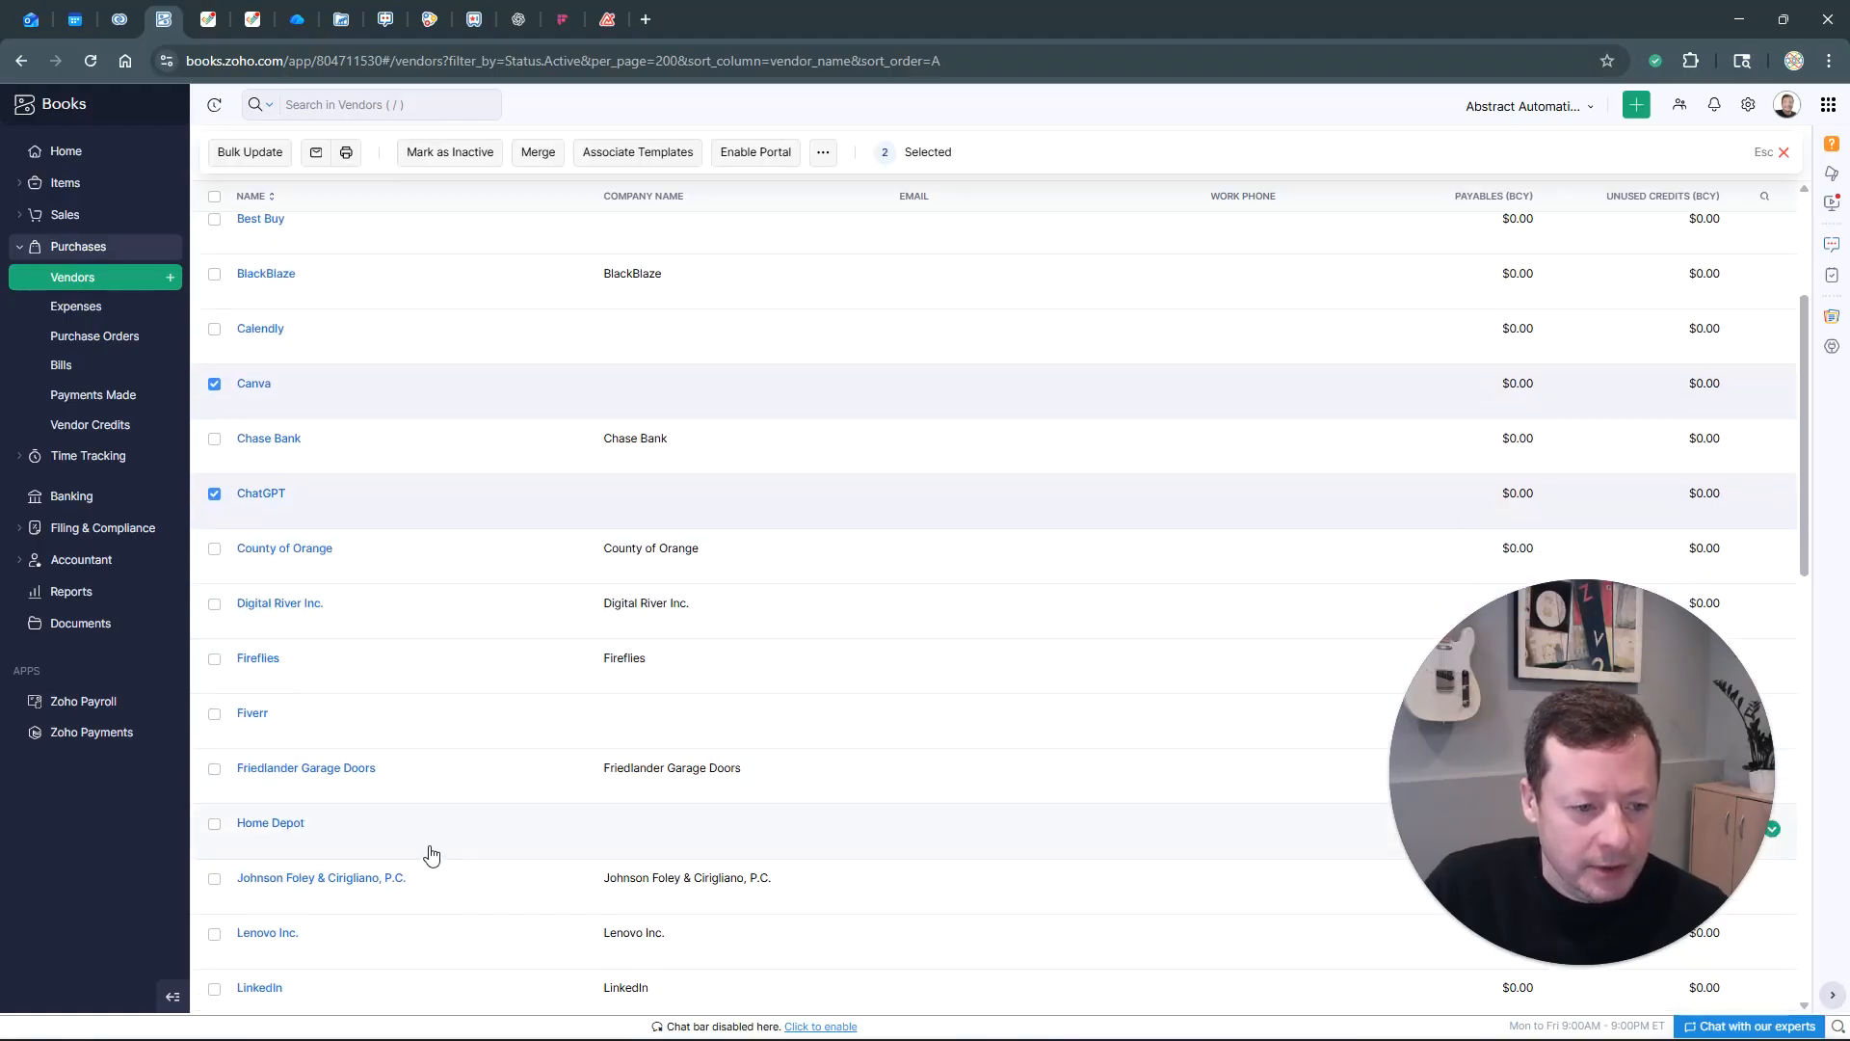
left_click(214, 659)
scroll(460, 790, "down", 2)
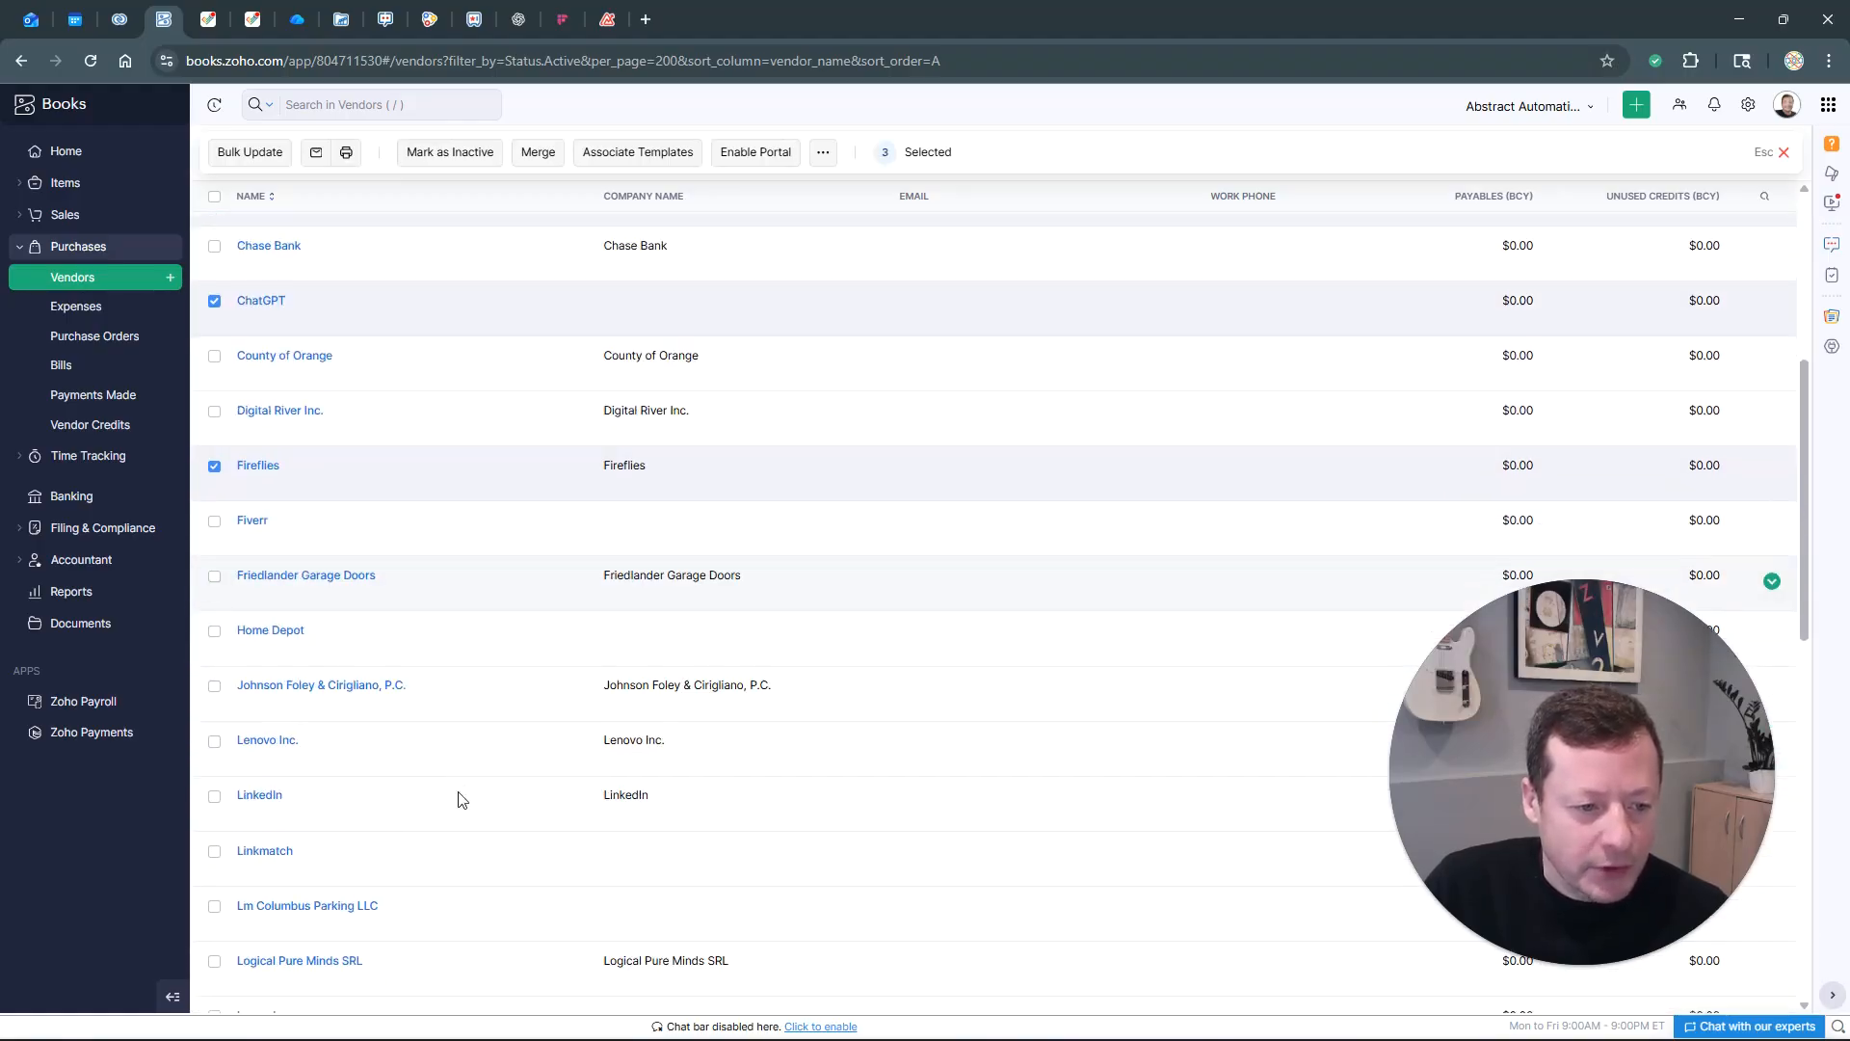
left_click(214, 521)
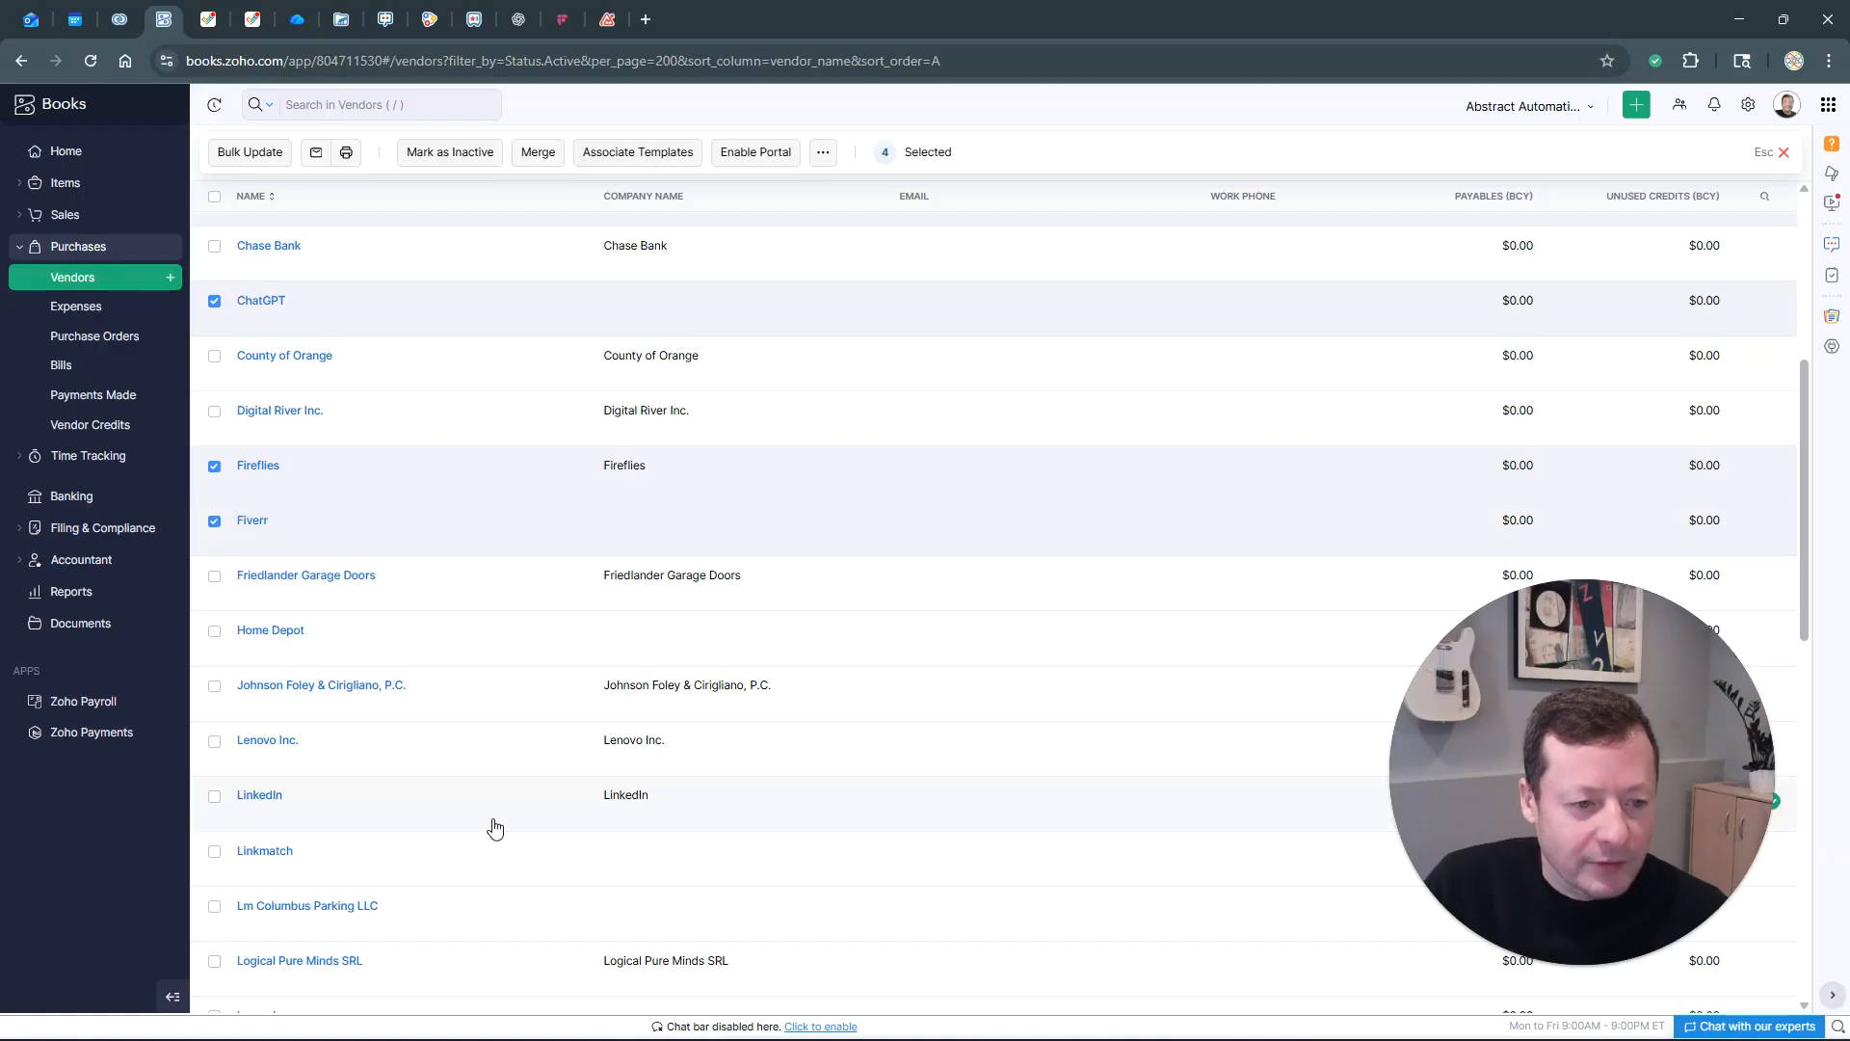
scroll(494, 827, "down", 2)
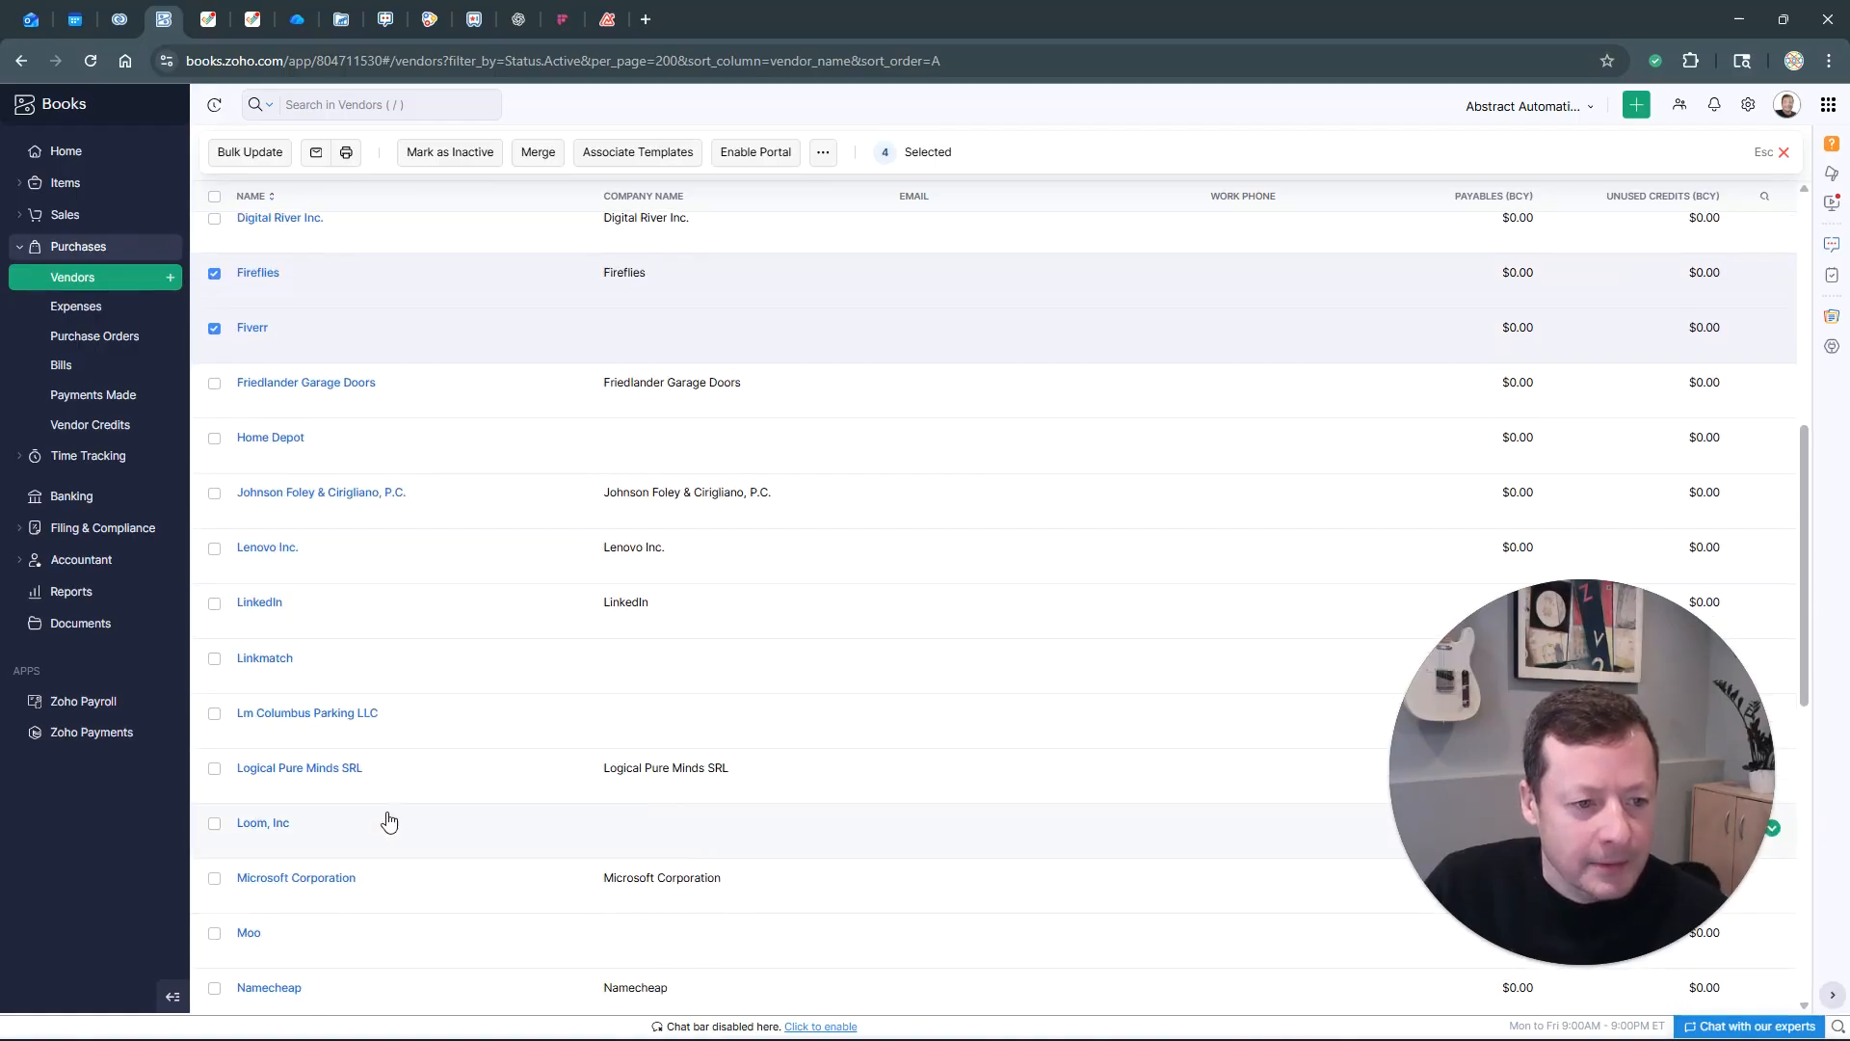
left_click(214, 605)
scroll(450, 773, "down", 2)
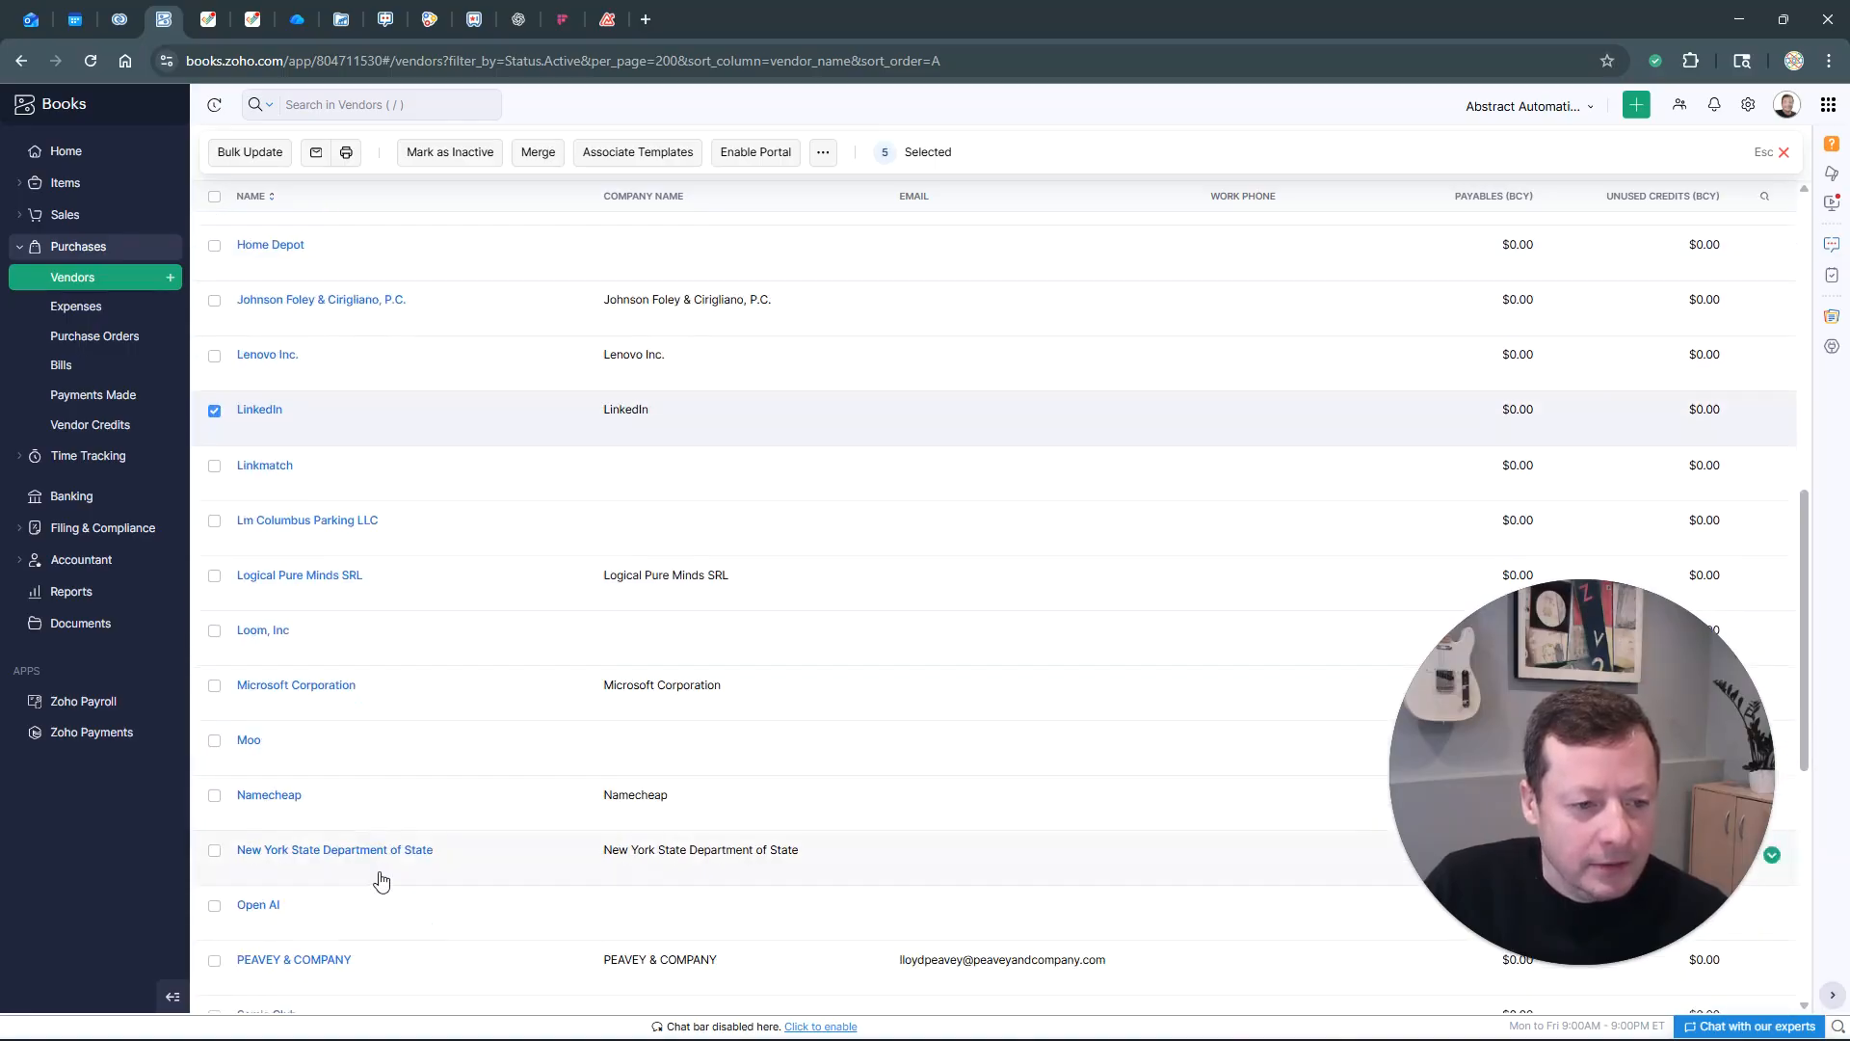
left_click(214, 630)
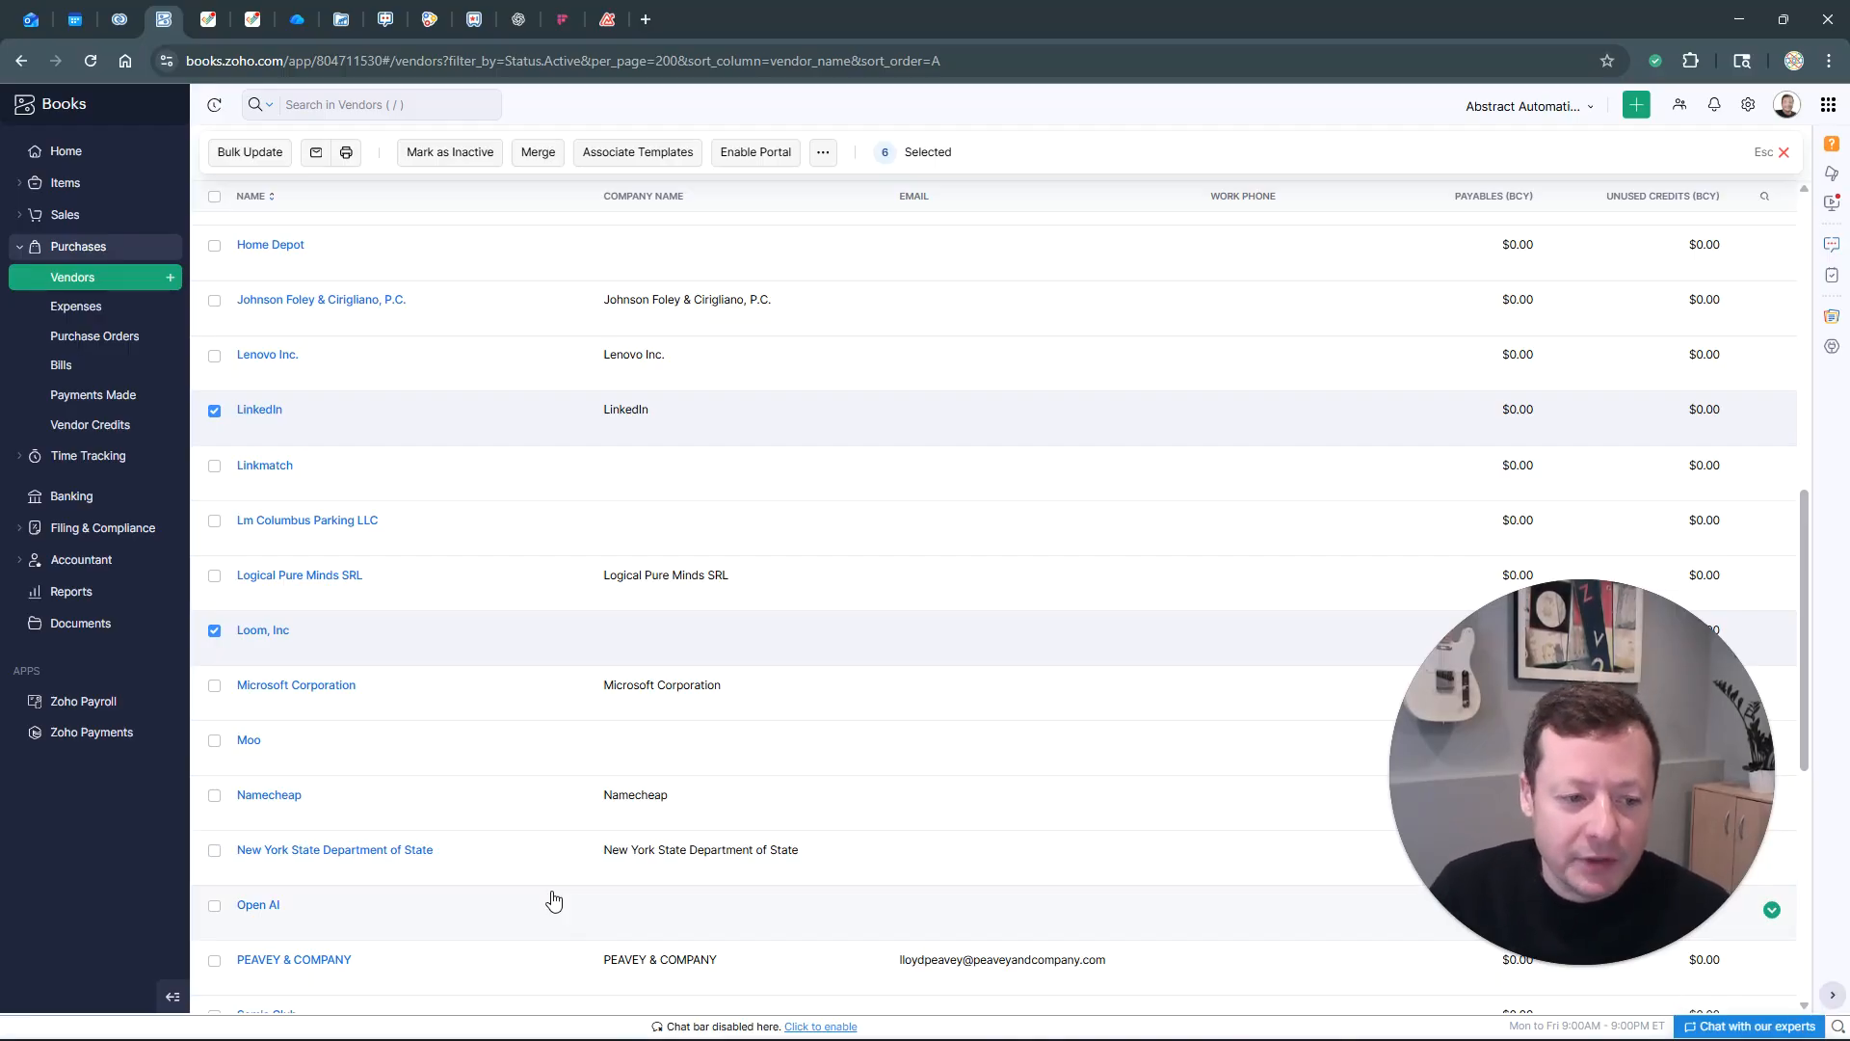
left_click(214, 796)
scroll(492, 838, "down", 2)
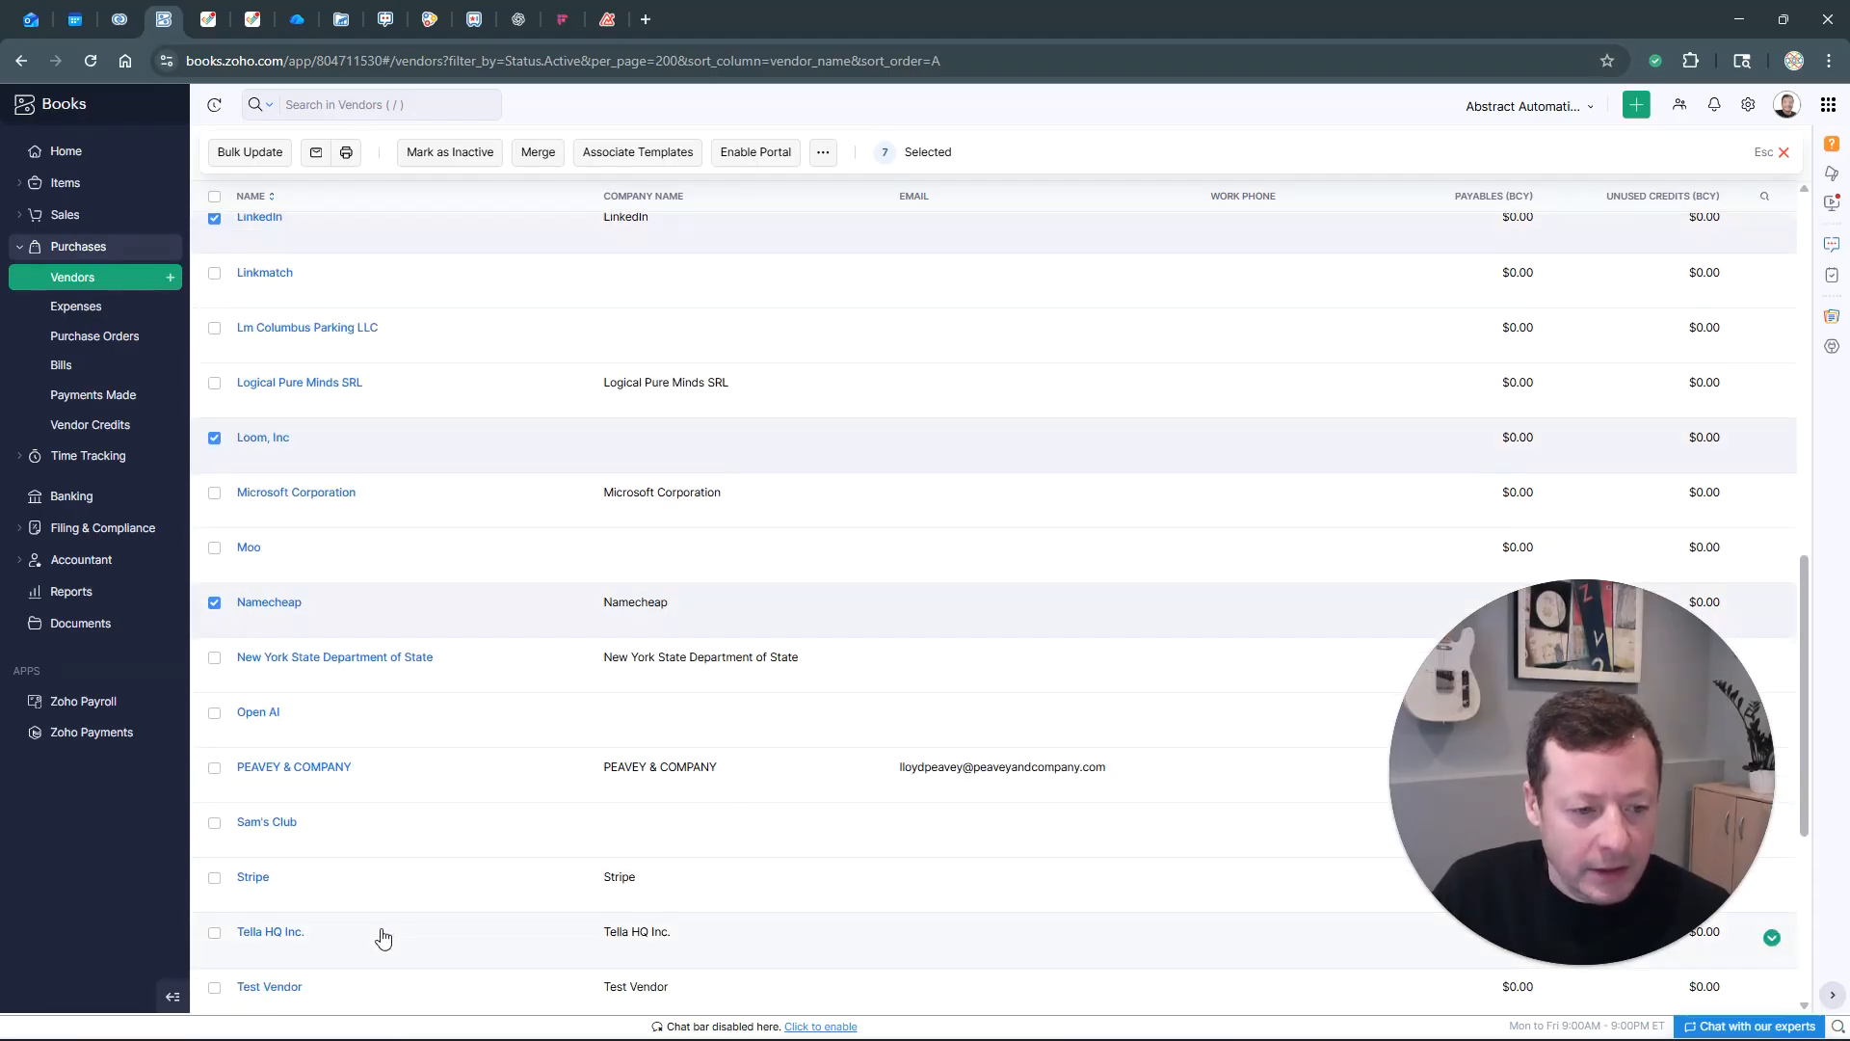
scroll(653, 734, "up", 2)
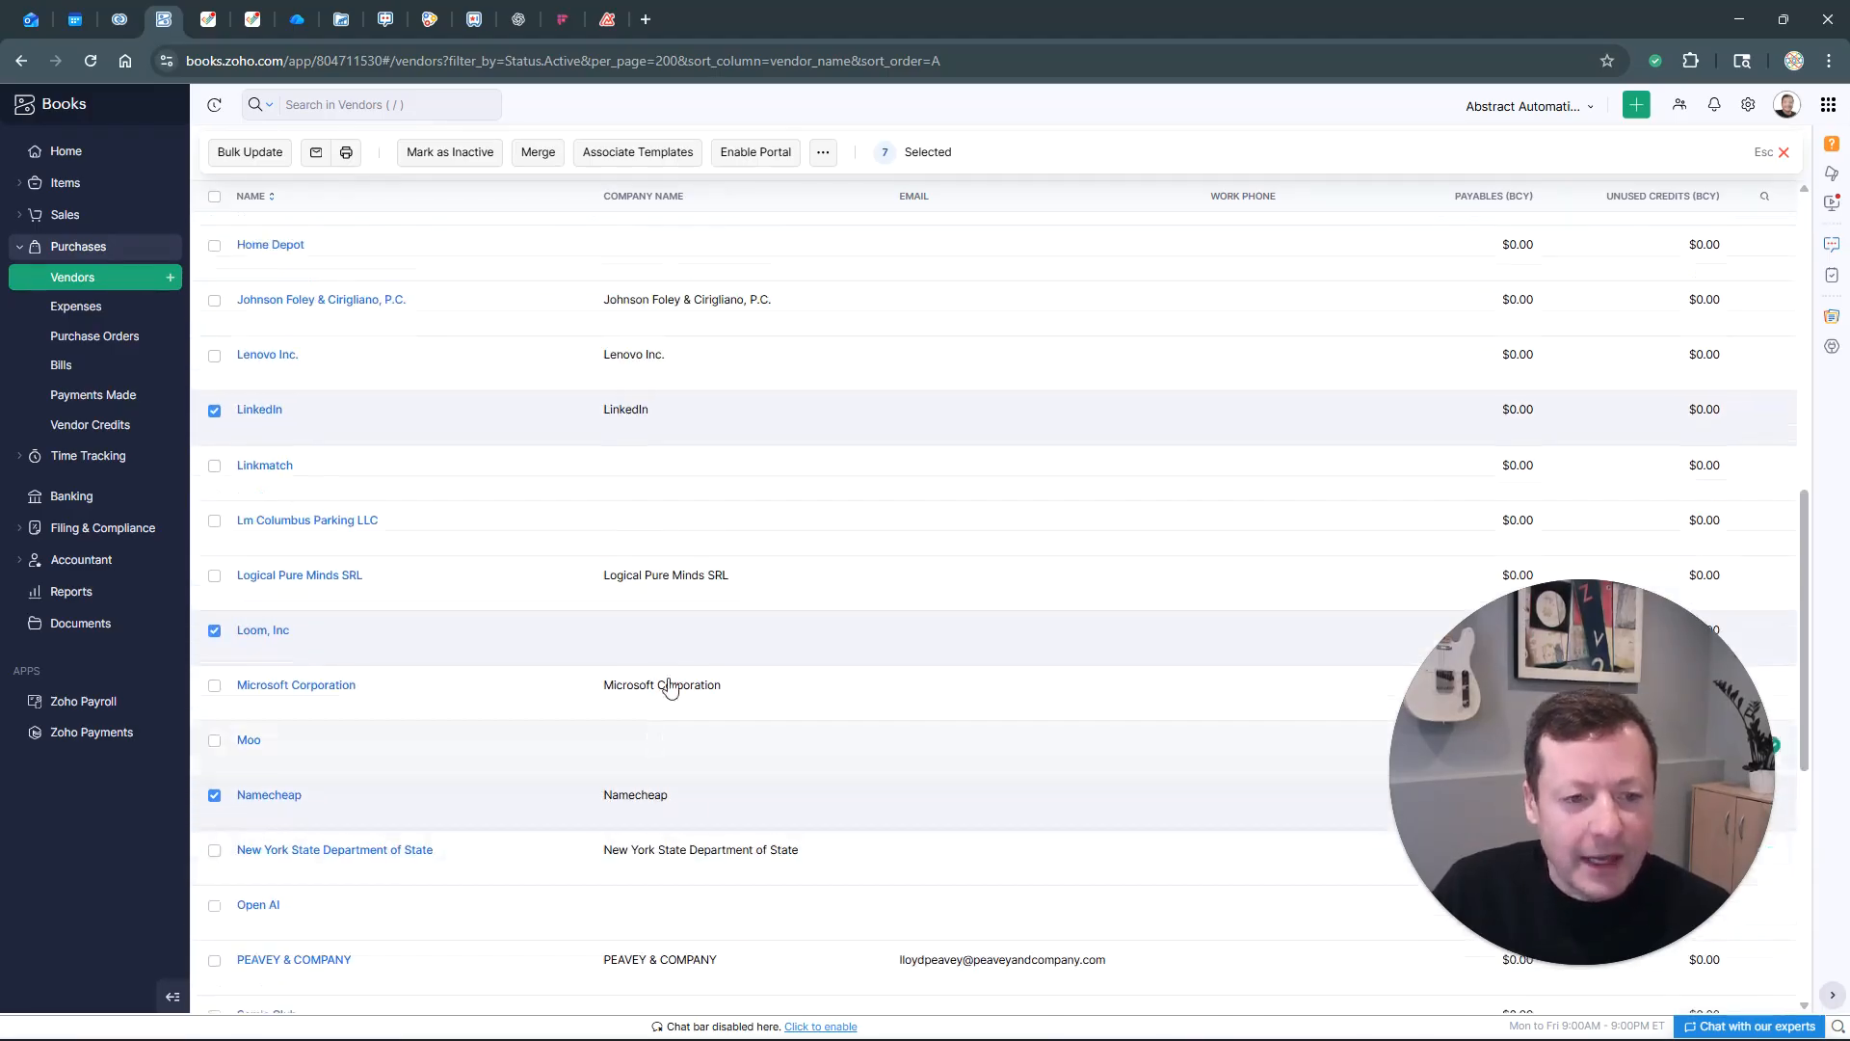
Bulk-update the selected vendors so their Vendor Type becomes Service Provider
left_click(250, 154)
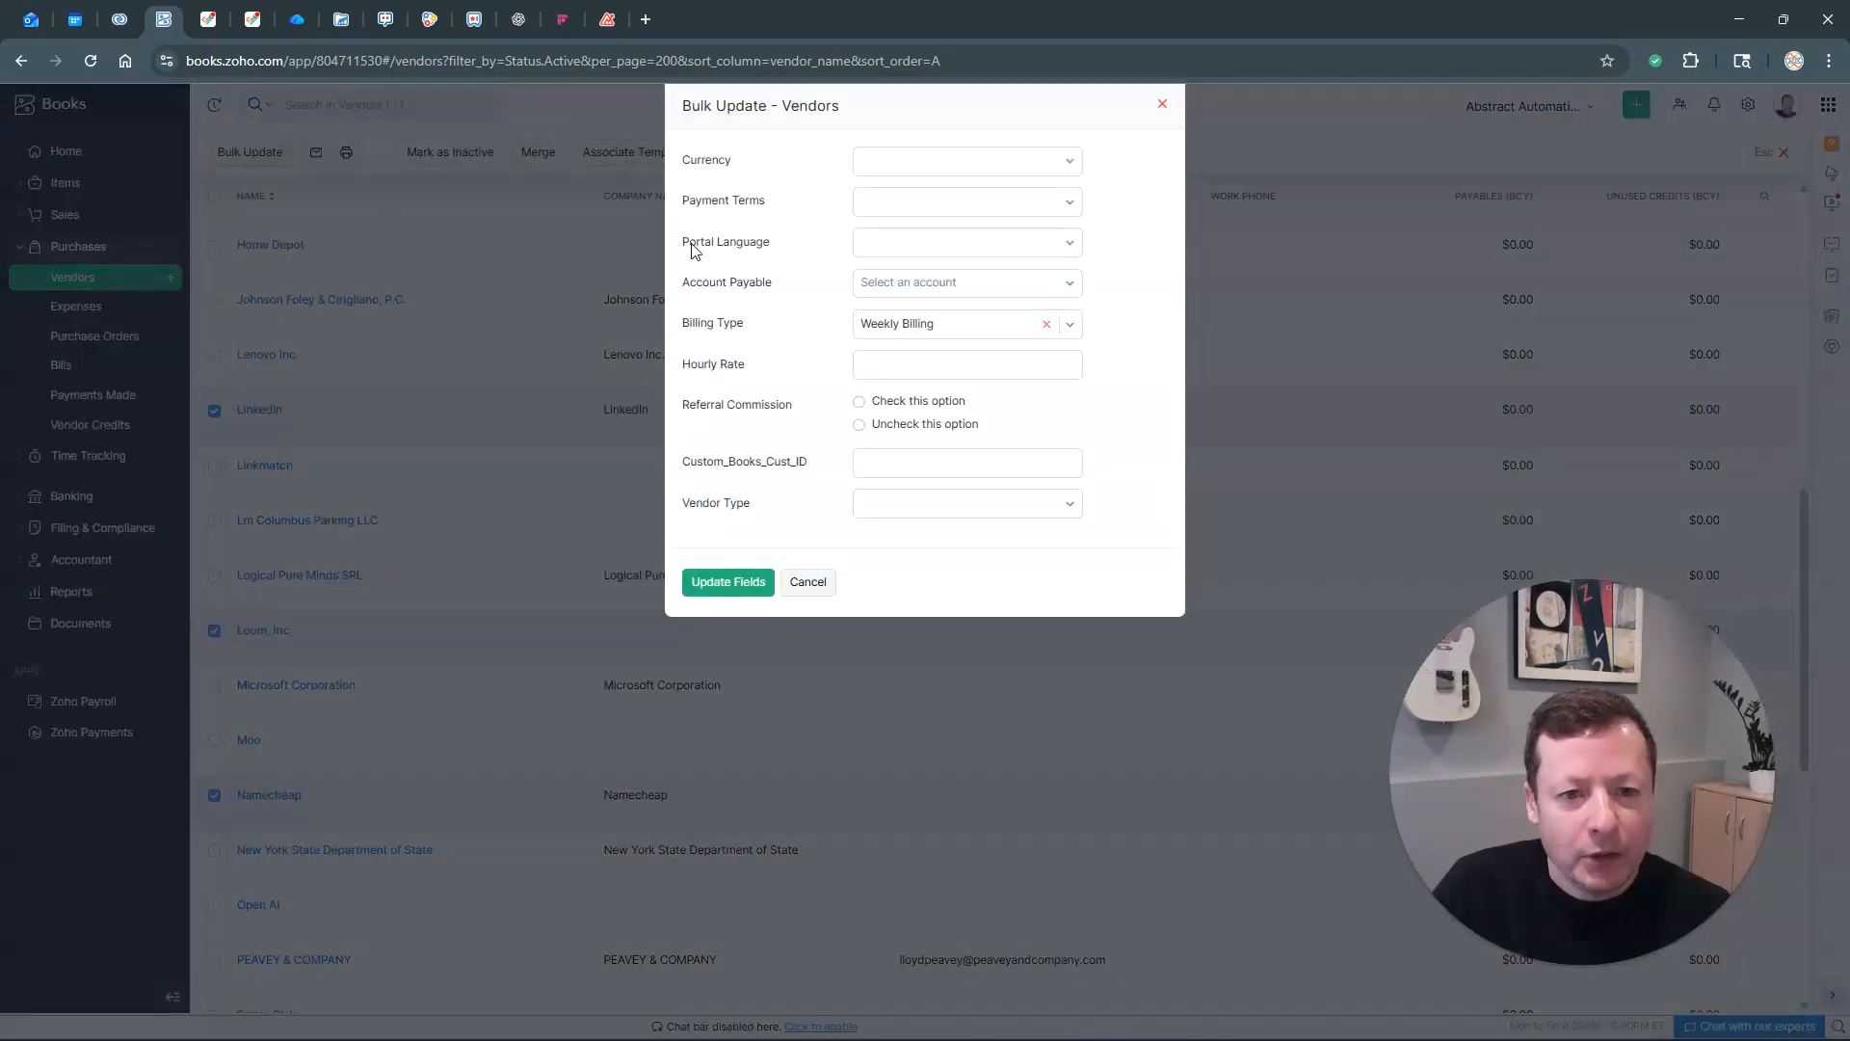
left_click(950, 503)
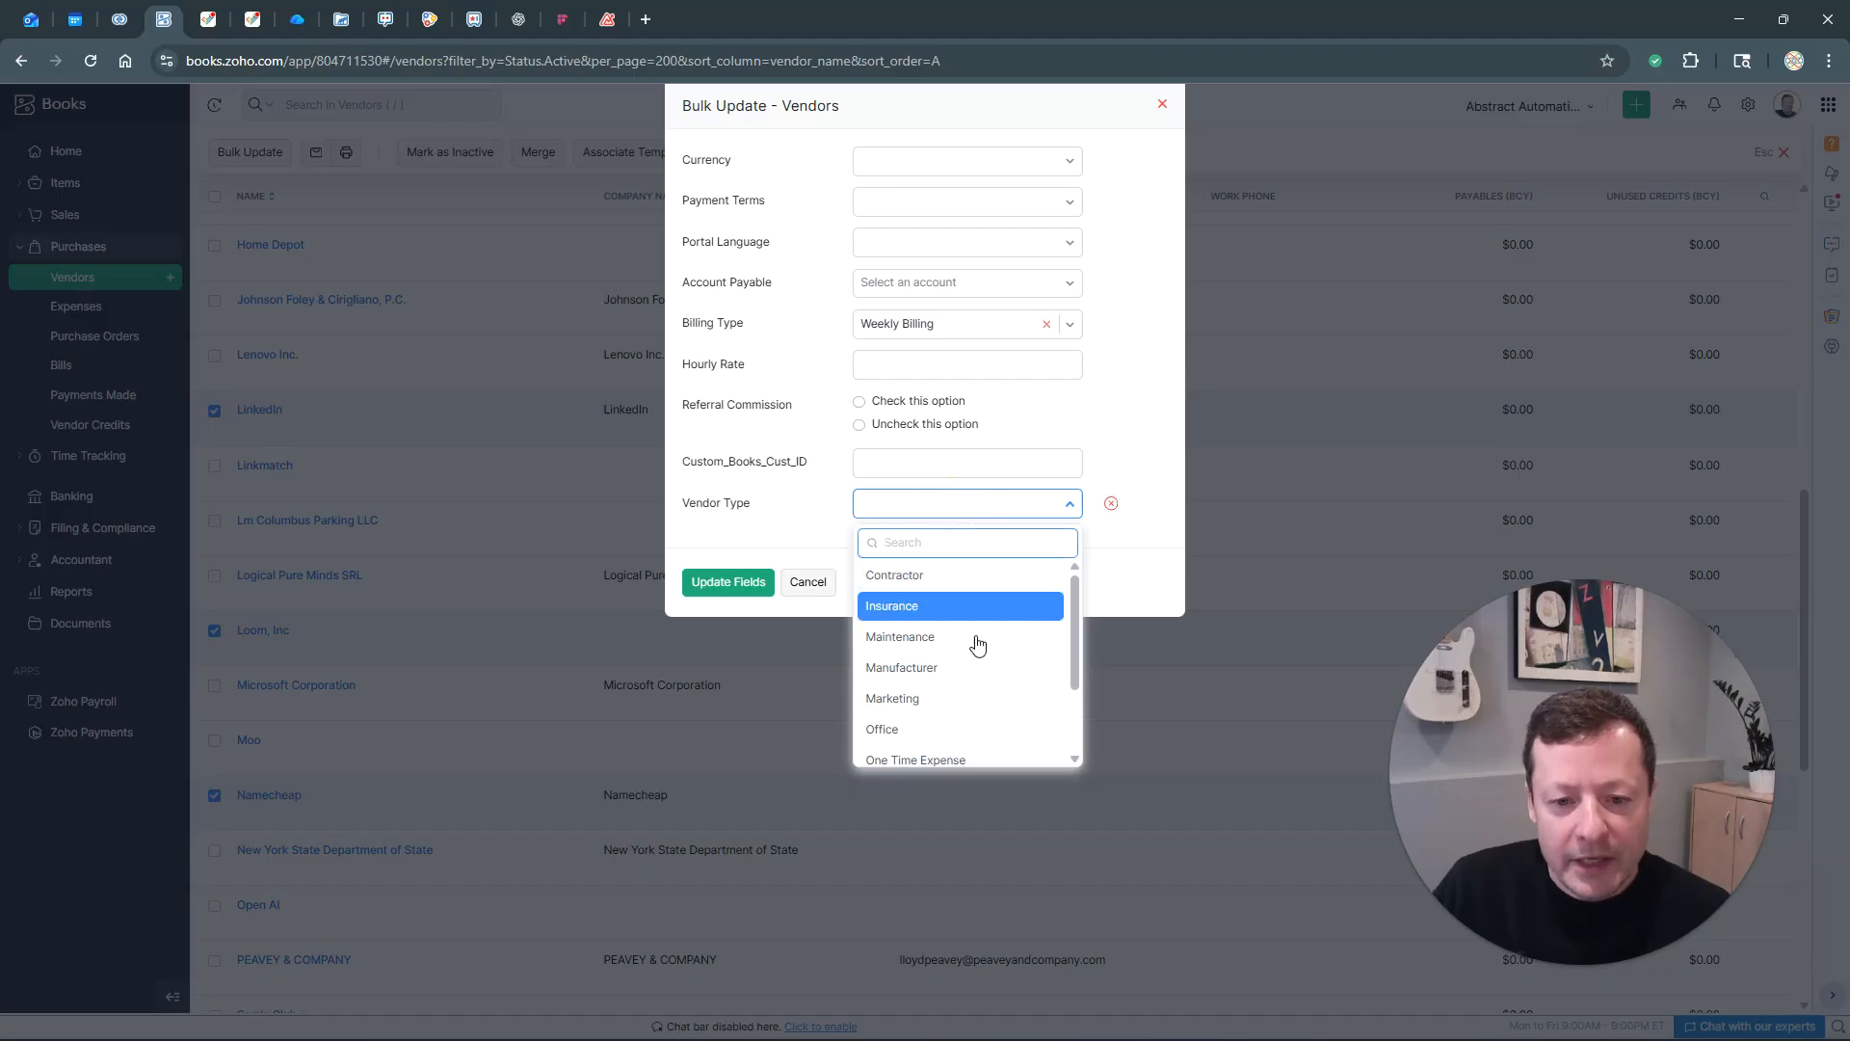
scroll(973, 646, "down", 2)
left_click(972, 701)
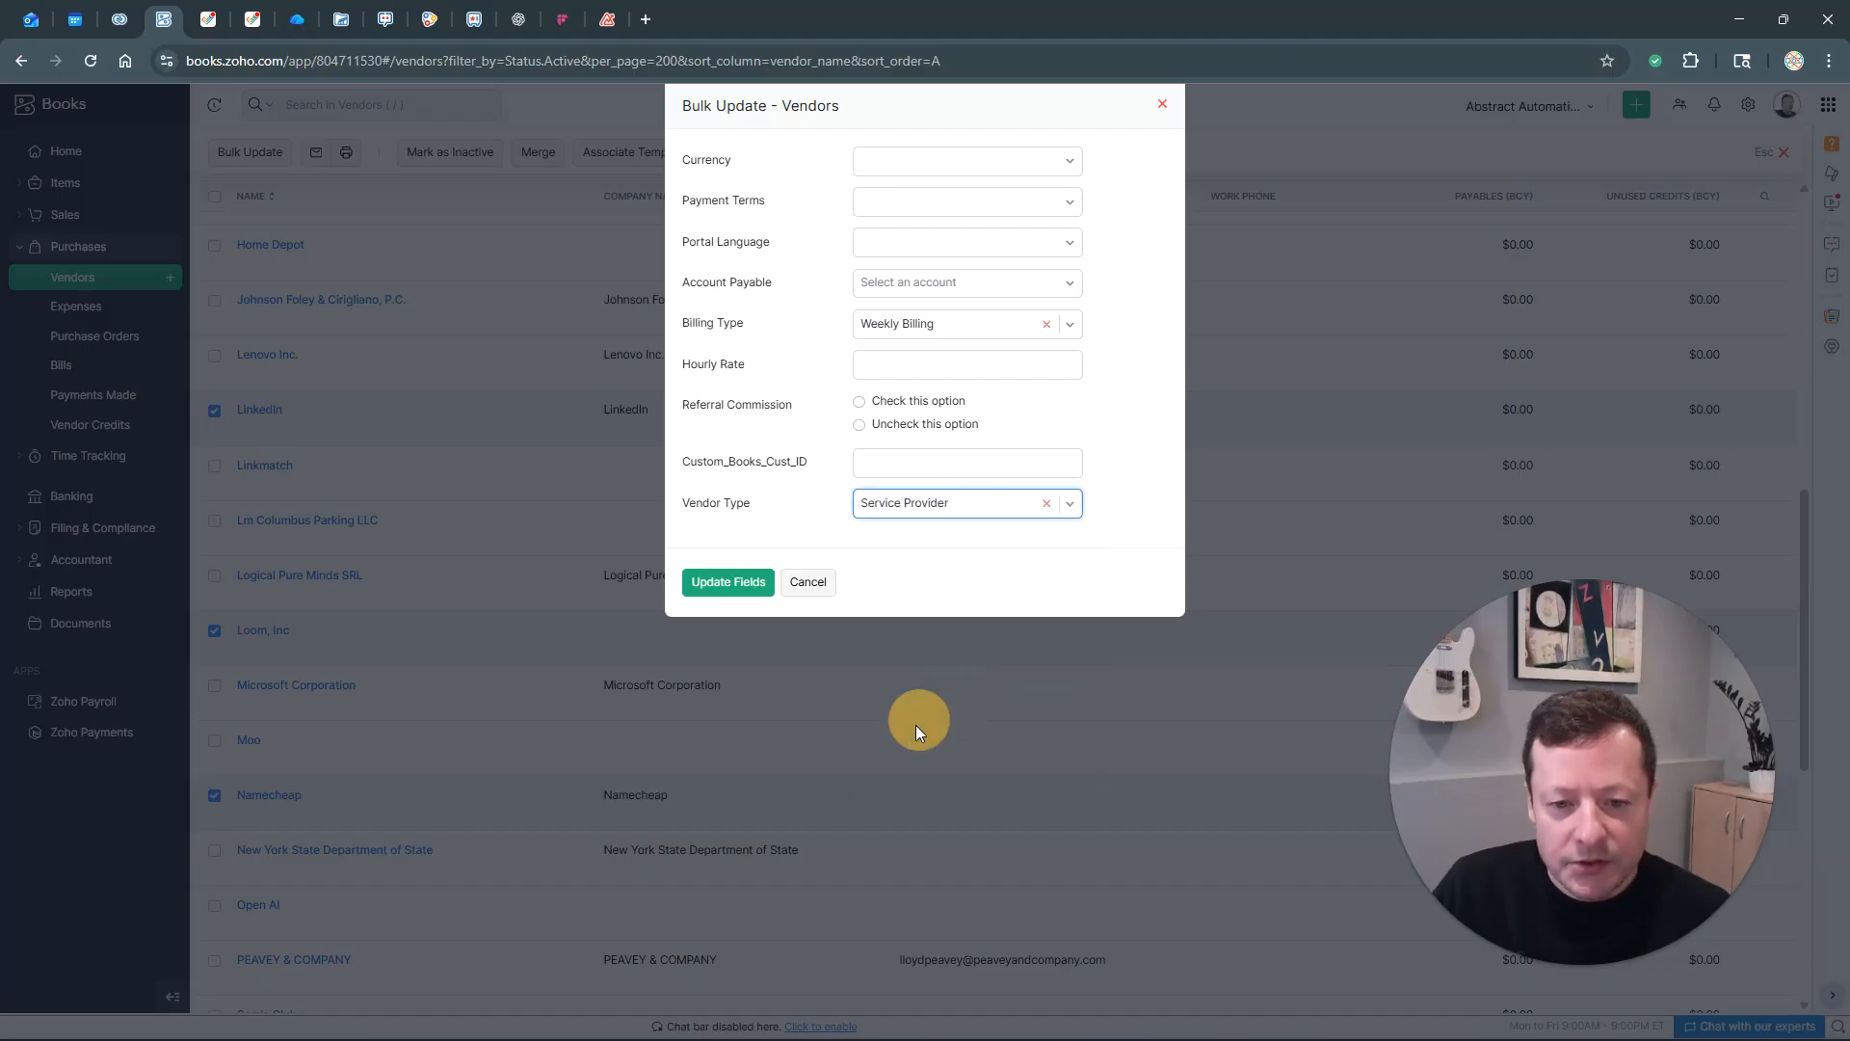
left_click(744, 586)
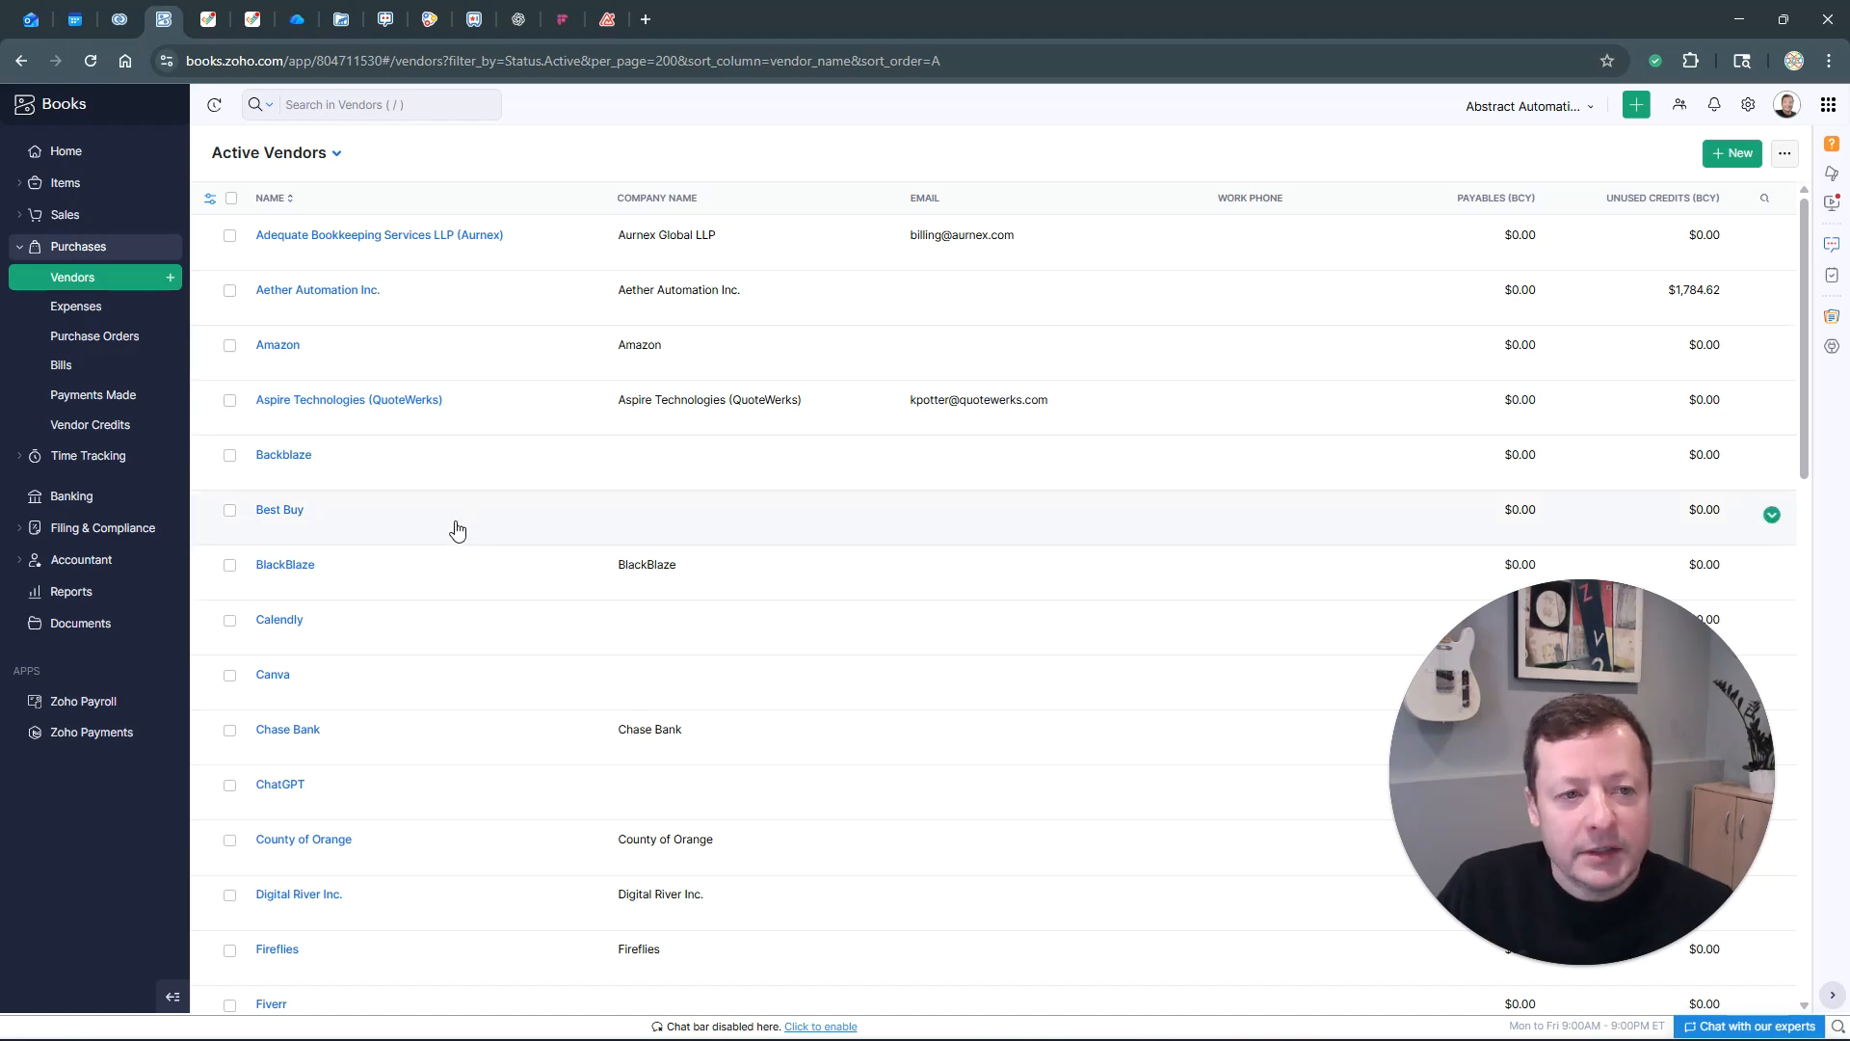
Start a New Custom View from the vendor views dropdown
left_click(332, 154)
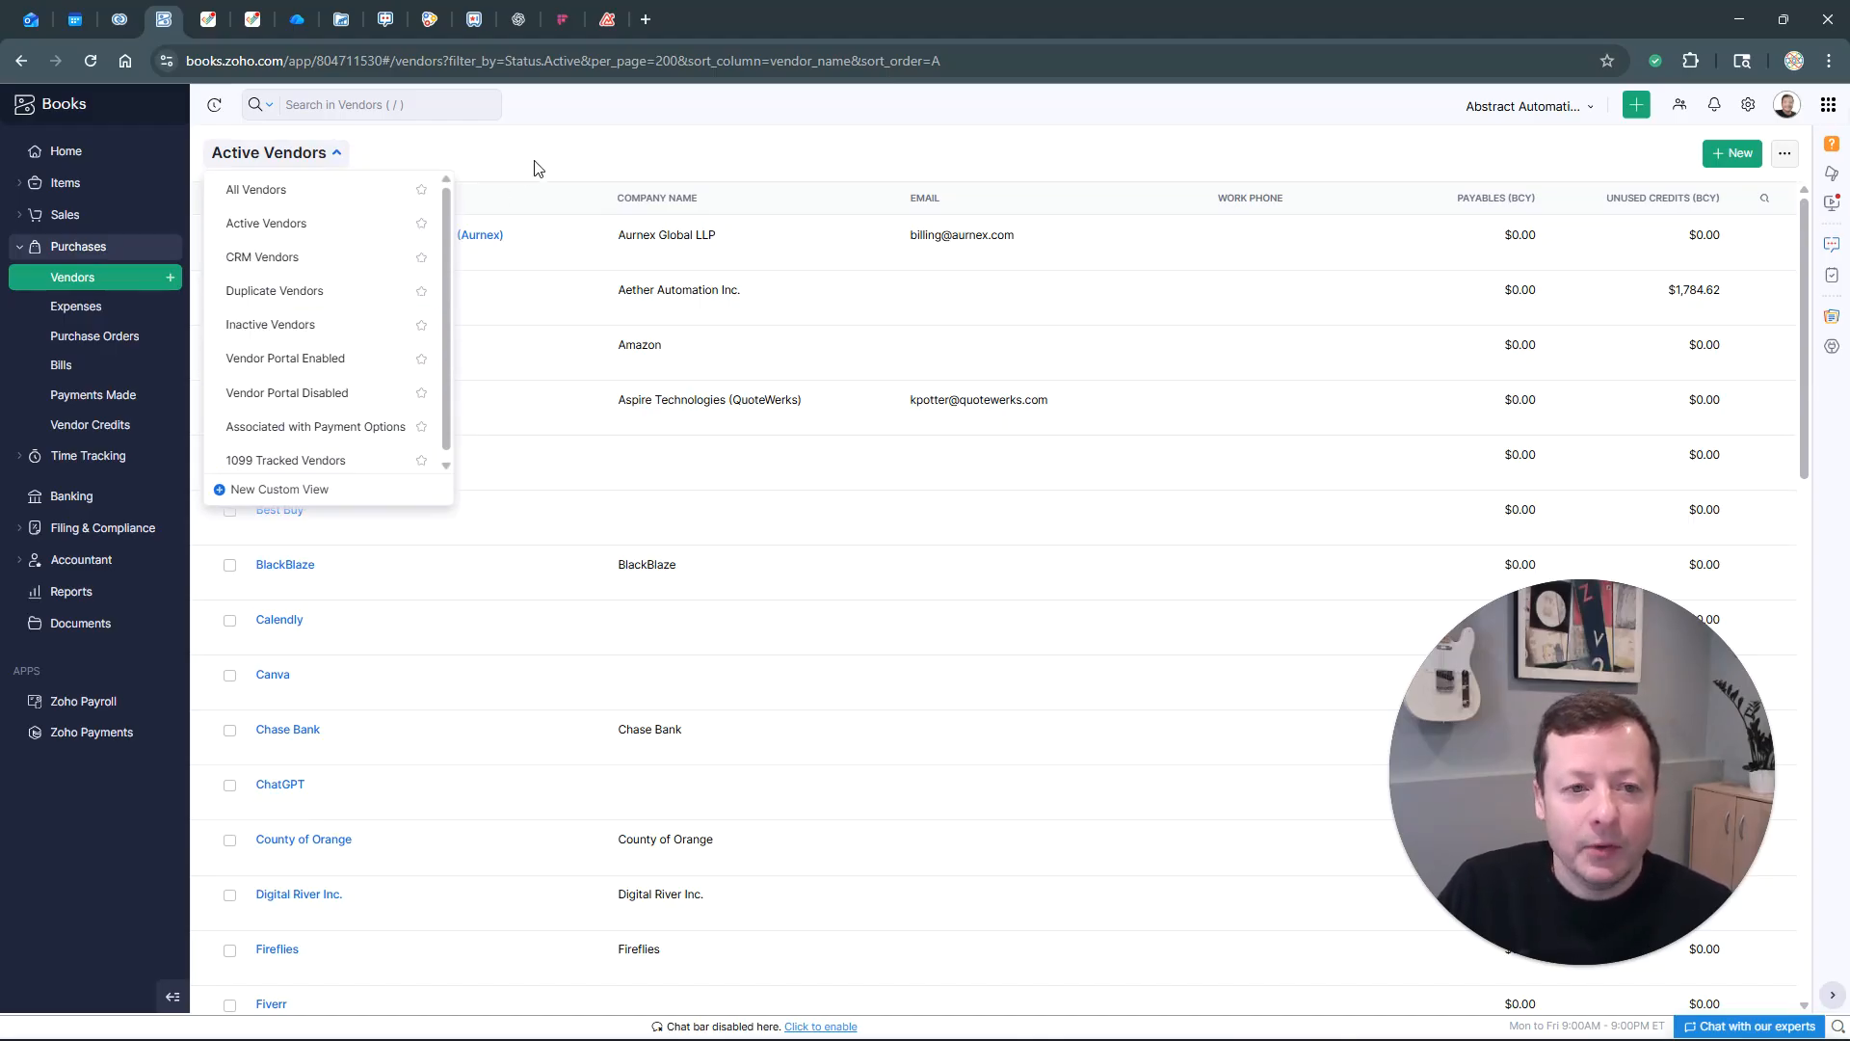
left_click(285, 489)
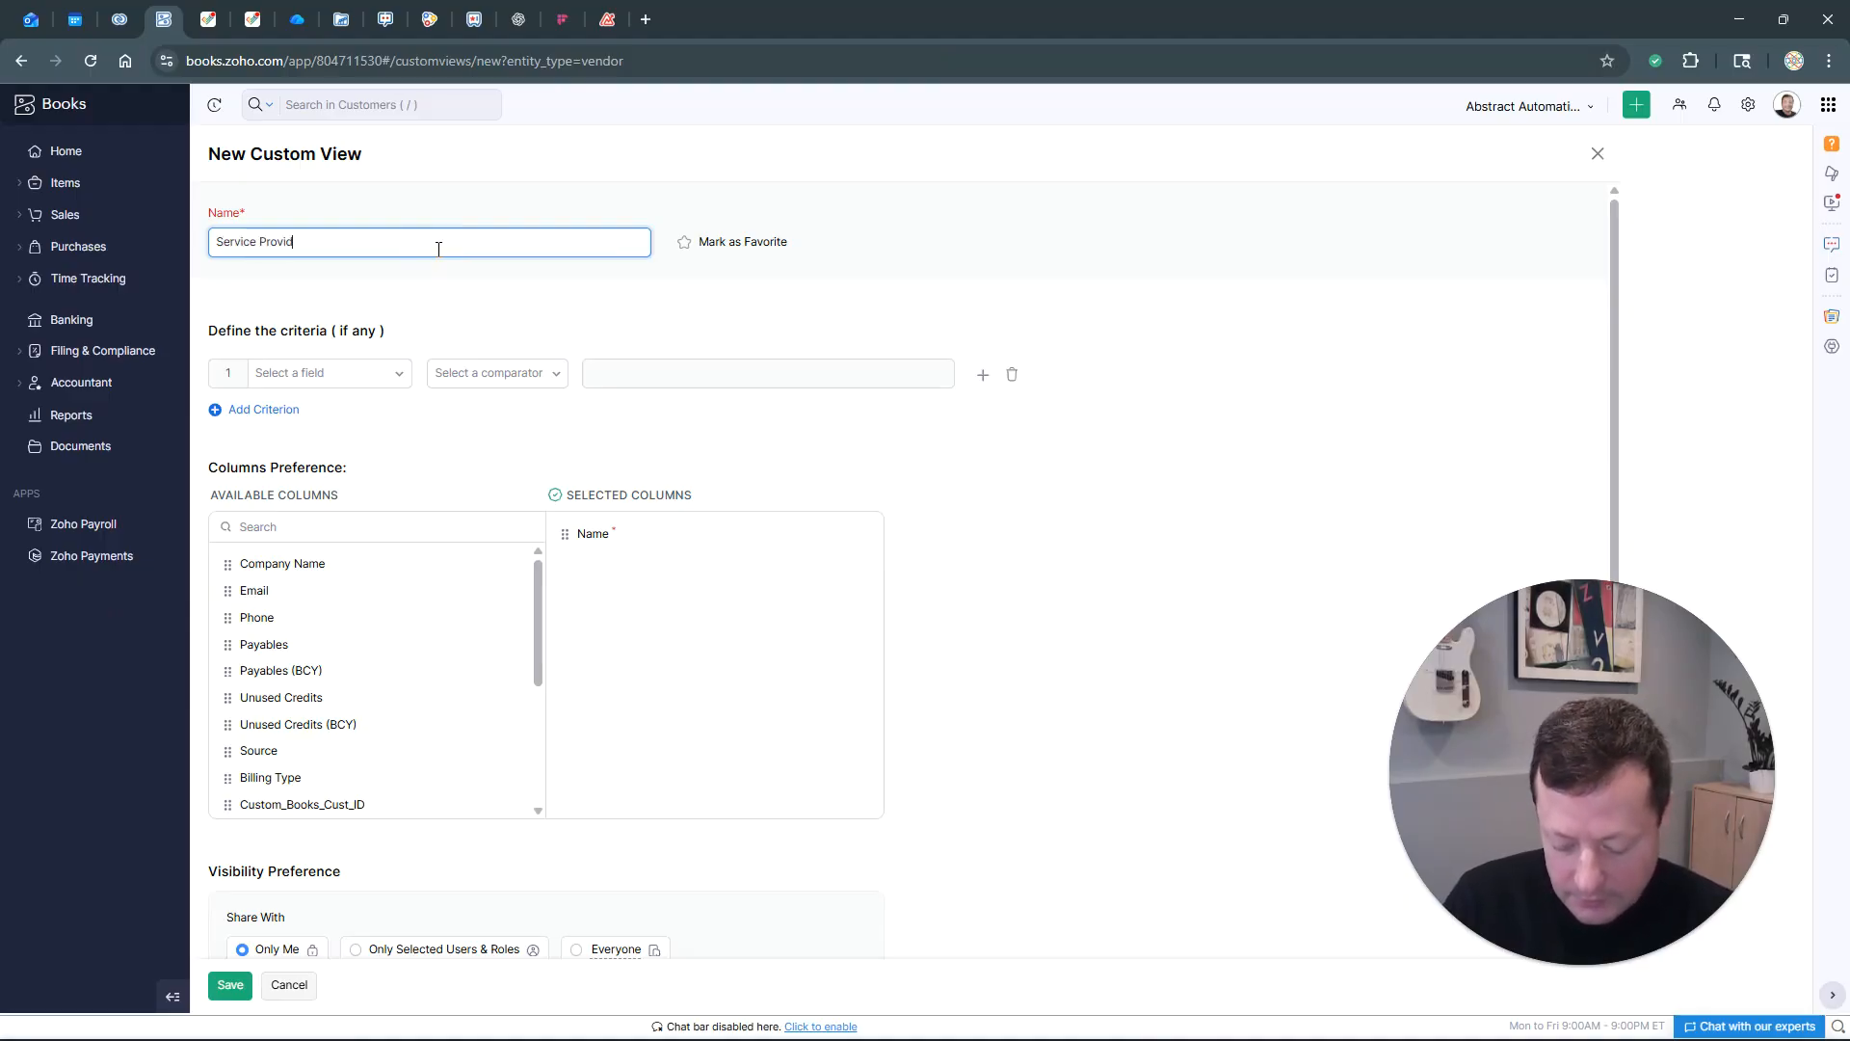
Add the view criterion Vendor Type is Service Provider
left_click(378, 378)
type("ven")
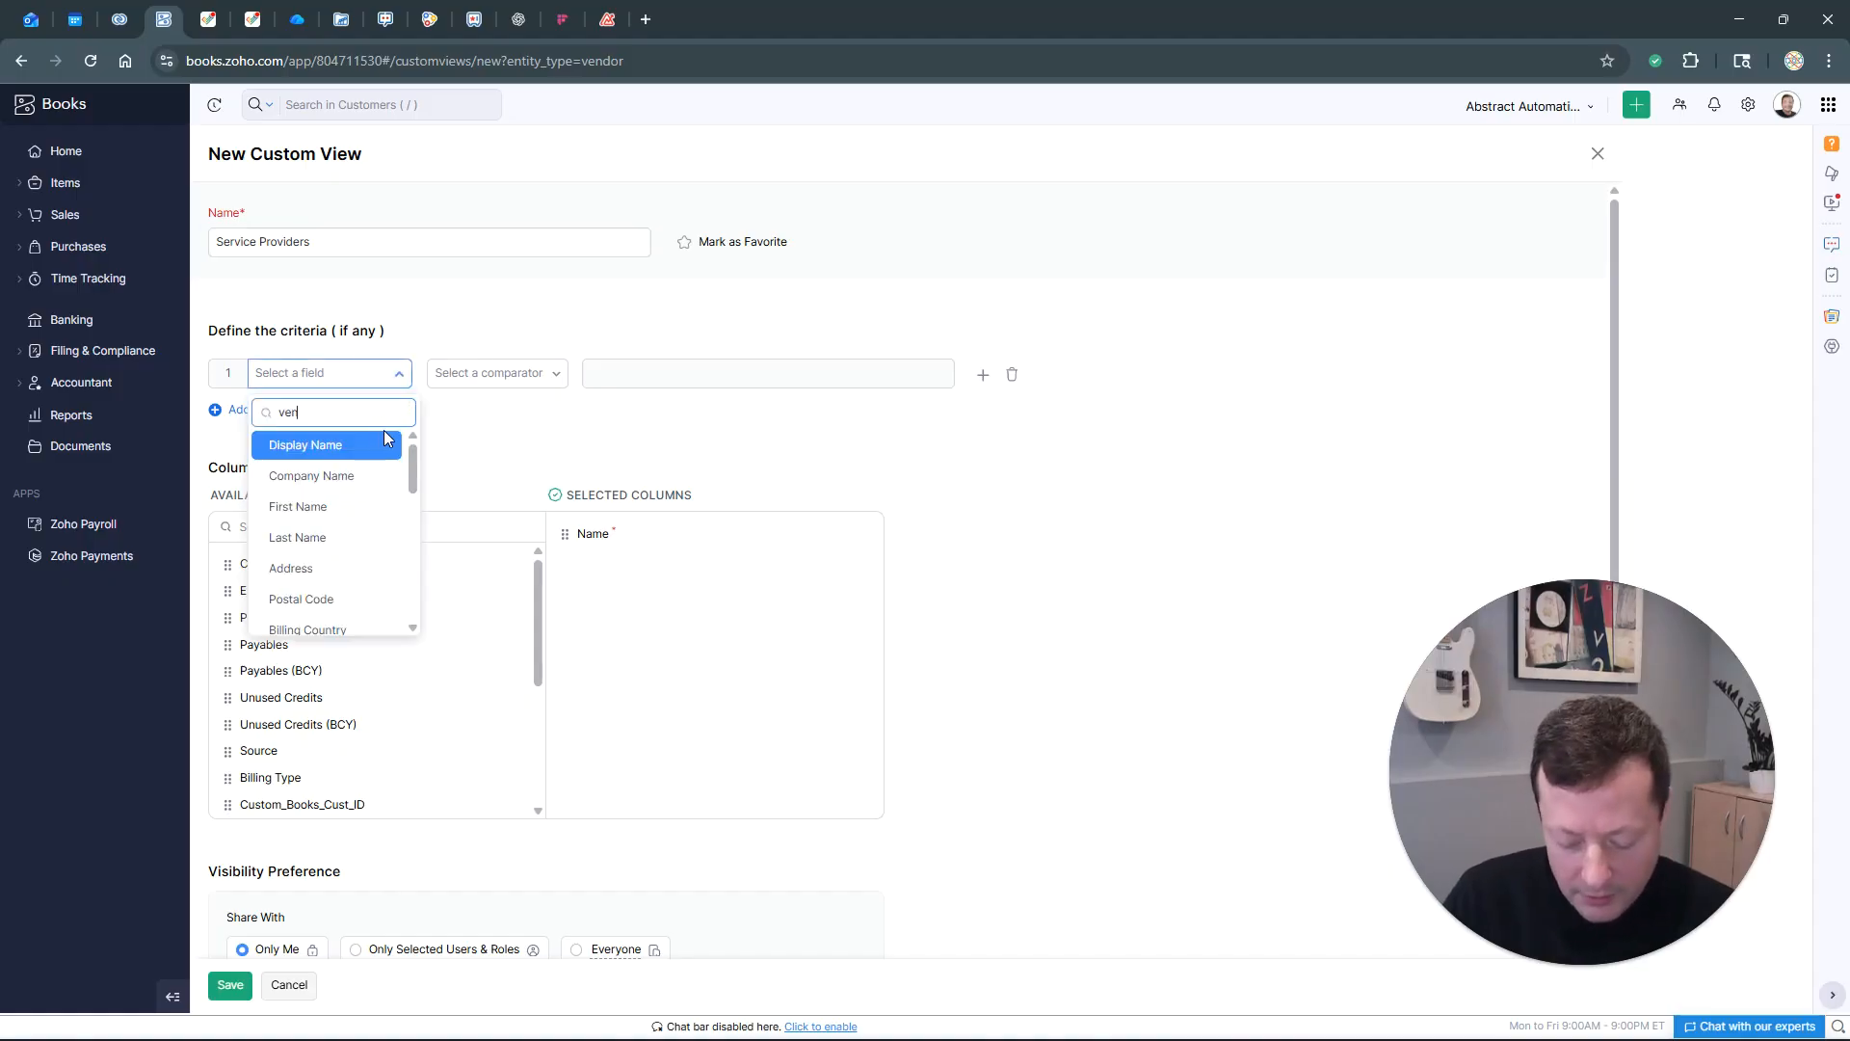
left_click(370, 440)
left_click(530, 374)
left_click(464, 441)
left_click(638, 380)
scroll(744, 509, "down", 3)
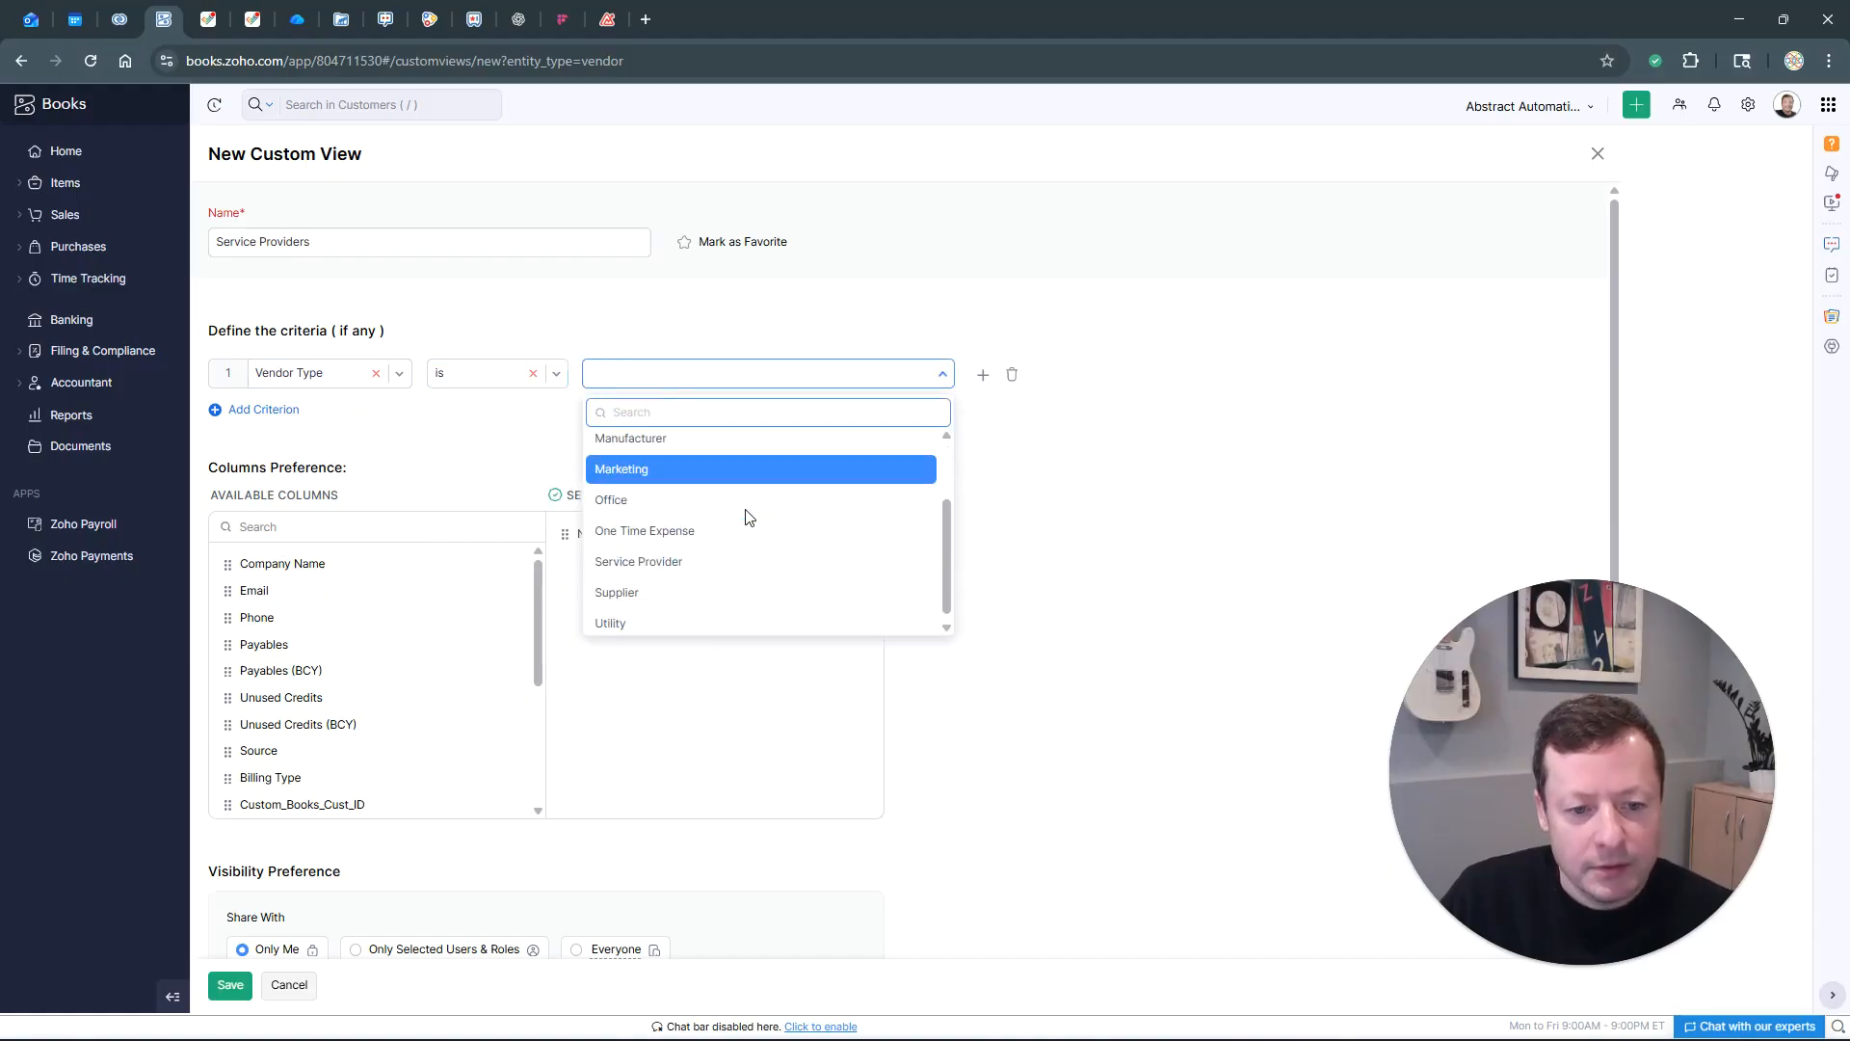
left_click(705, 549)
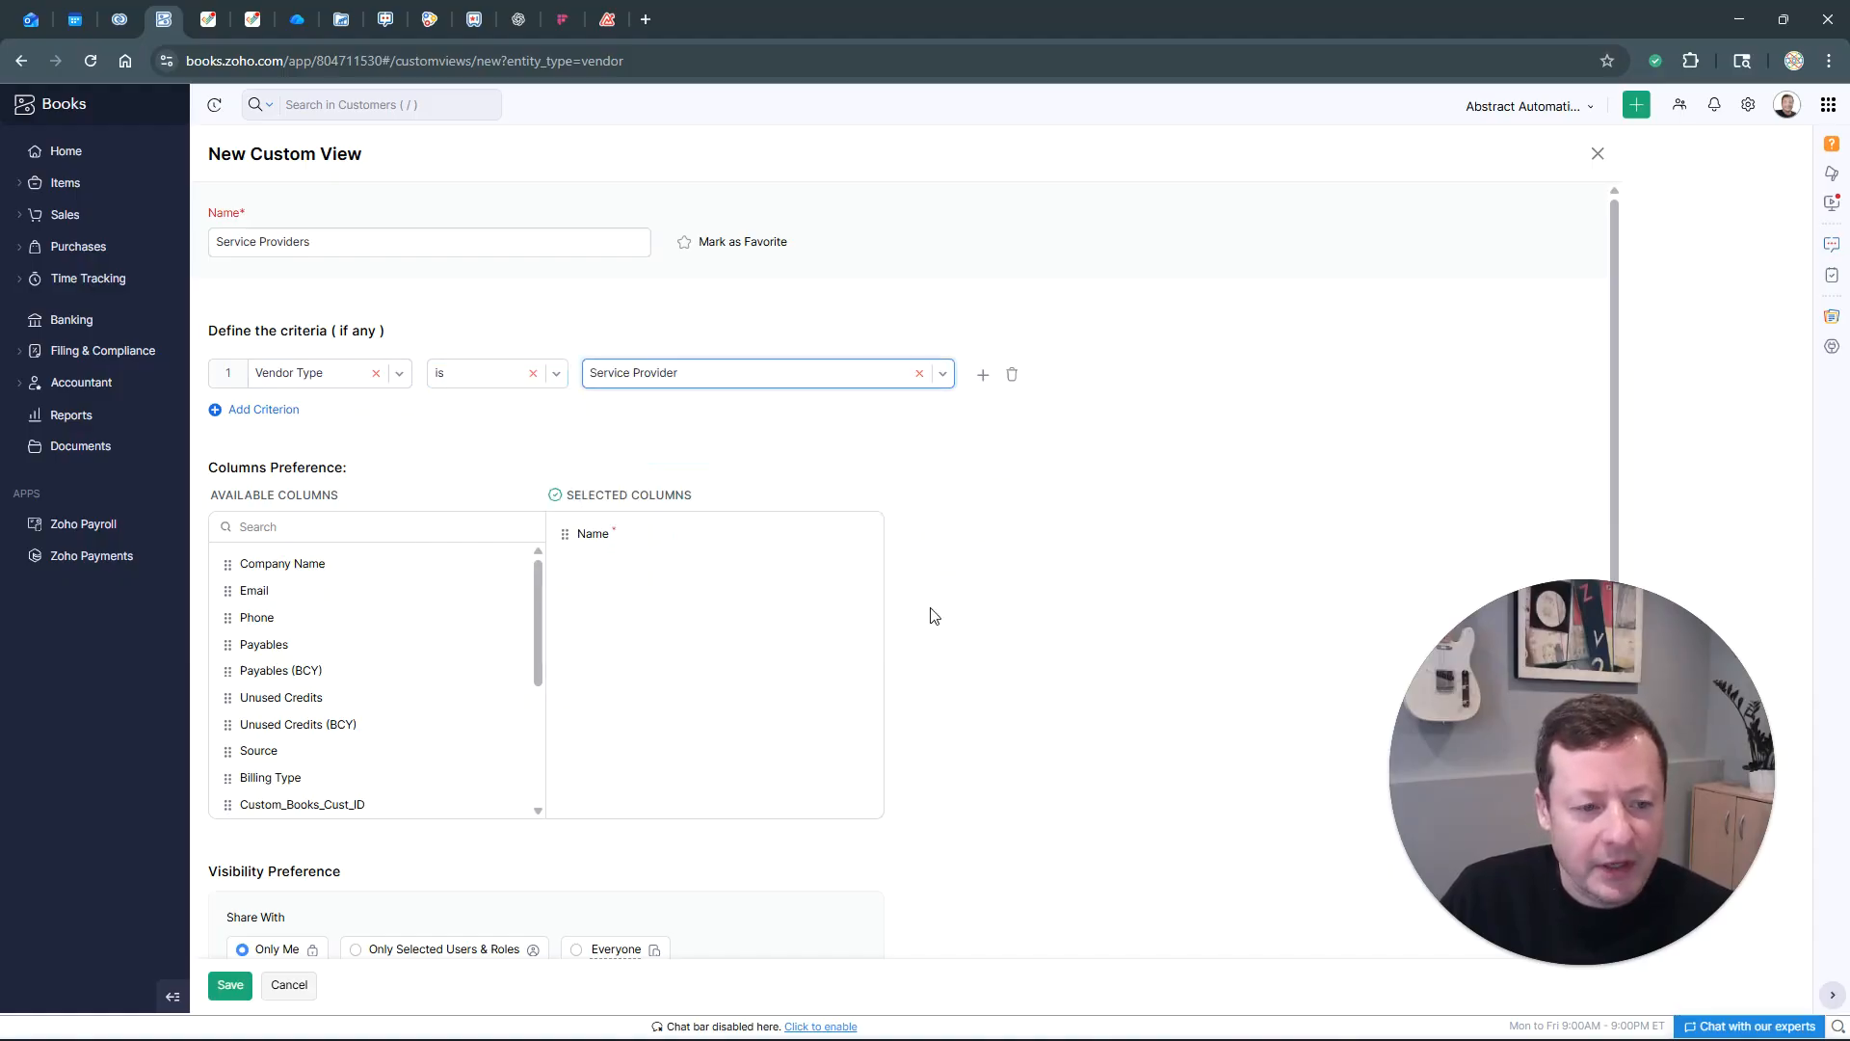
Add Payables, Billing Type, Payment Terms and Vendor Type columns, then save the view
mouse_move(422, 570)
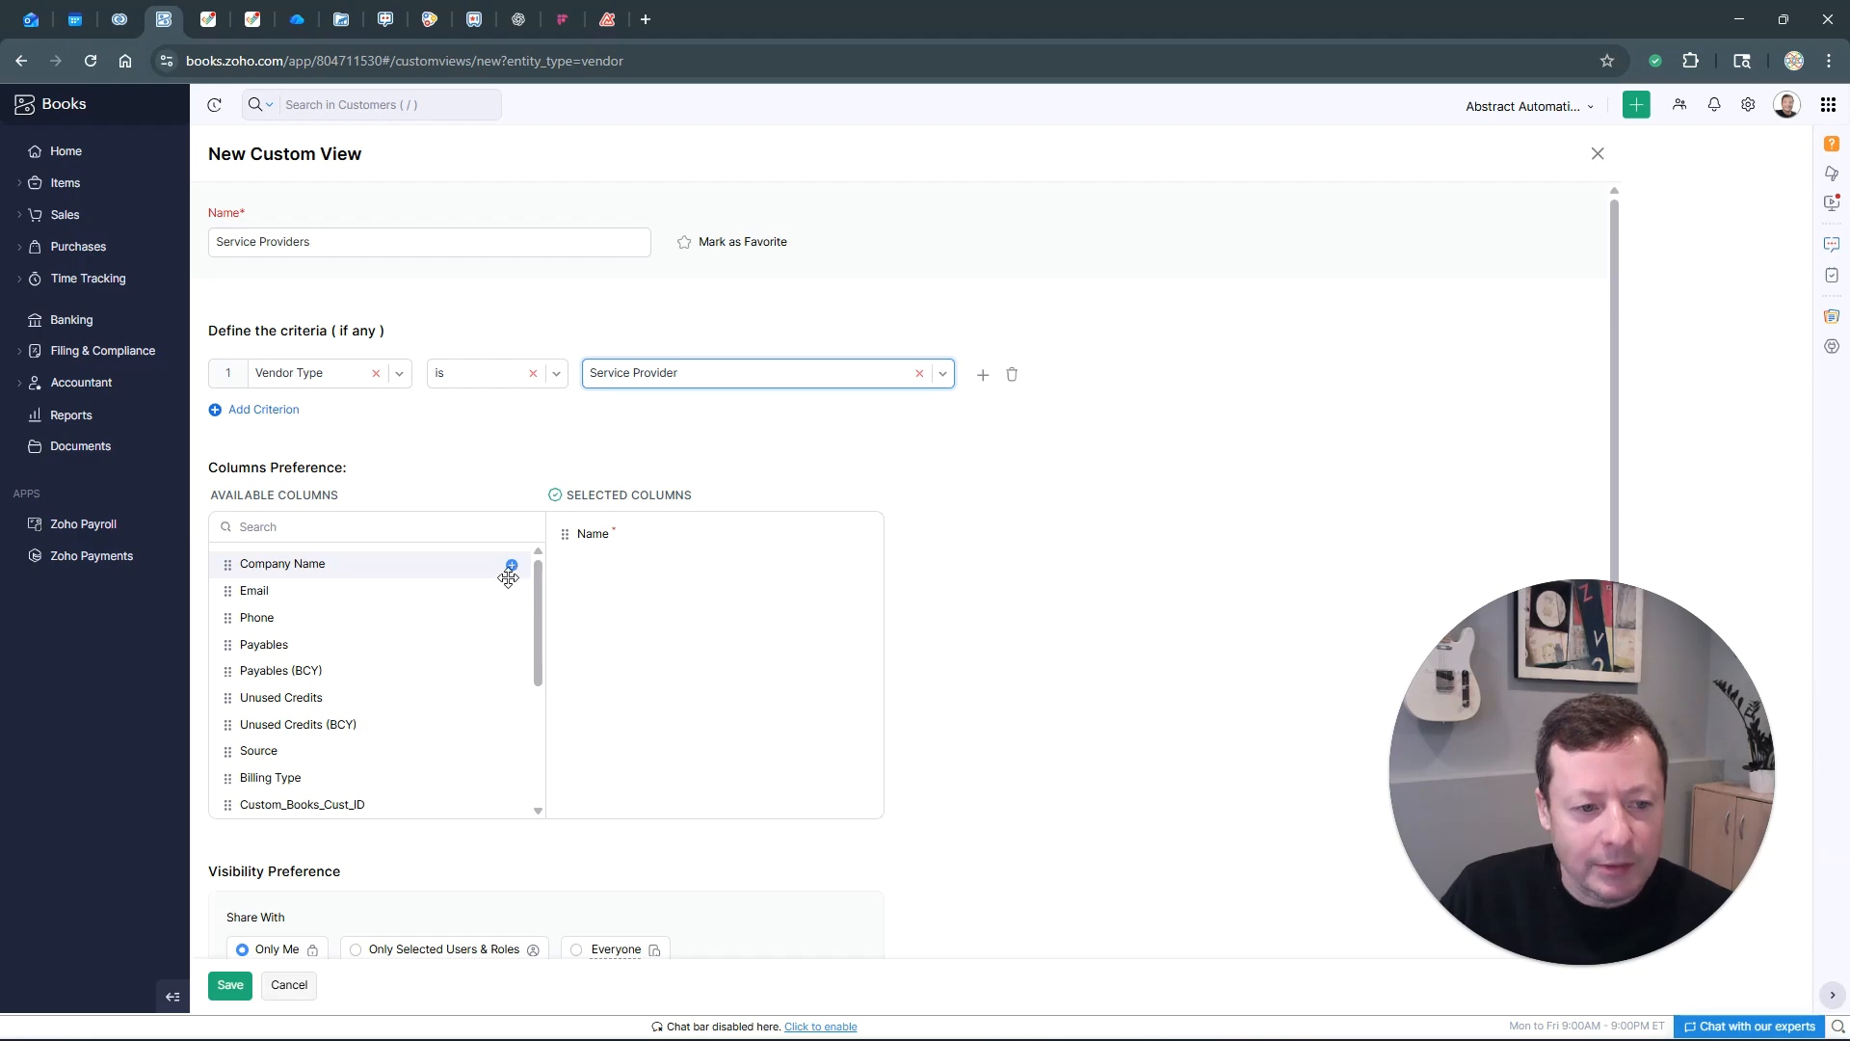
scroll(509, 634, "down", 2)
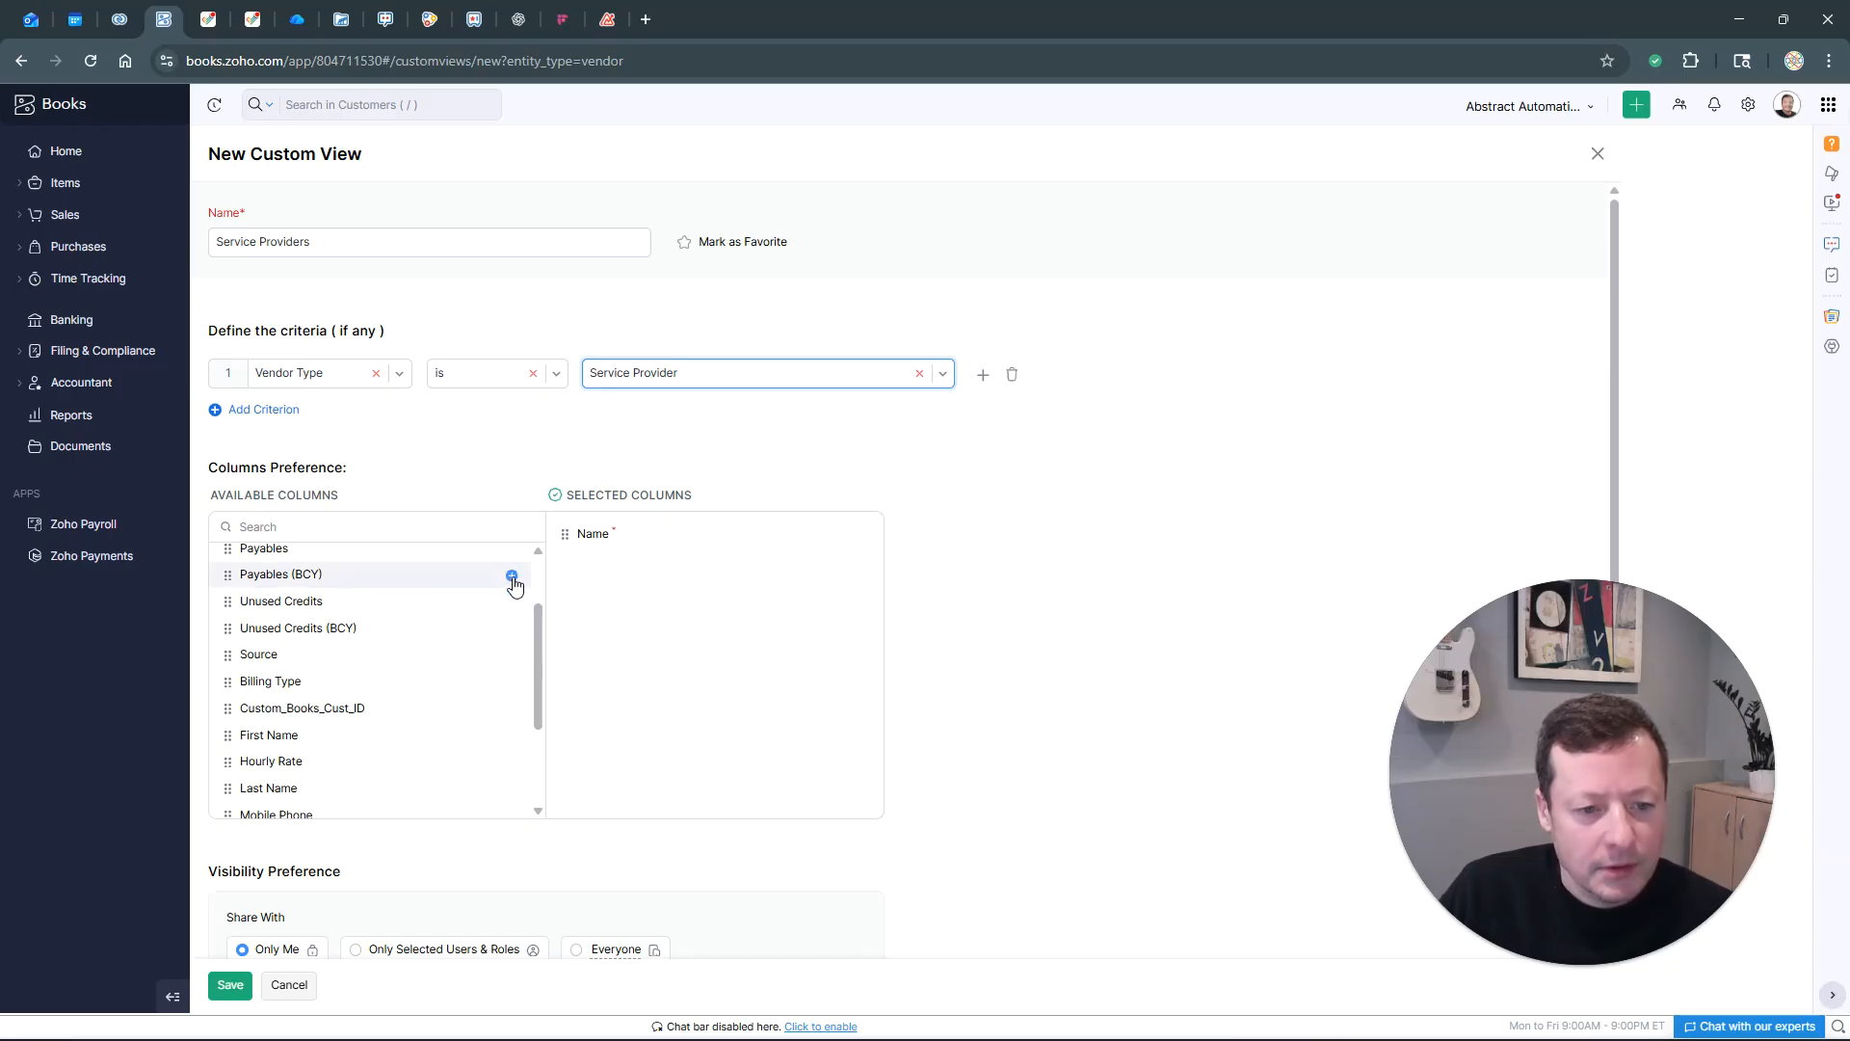
left_click(512, 550)
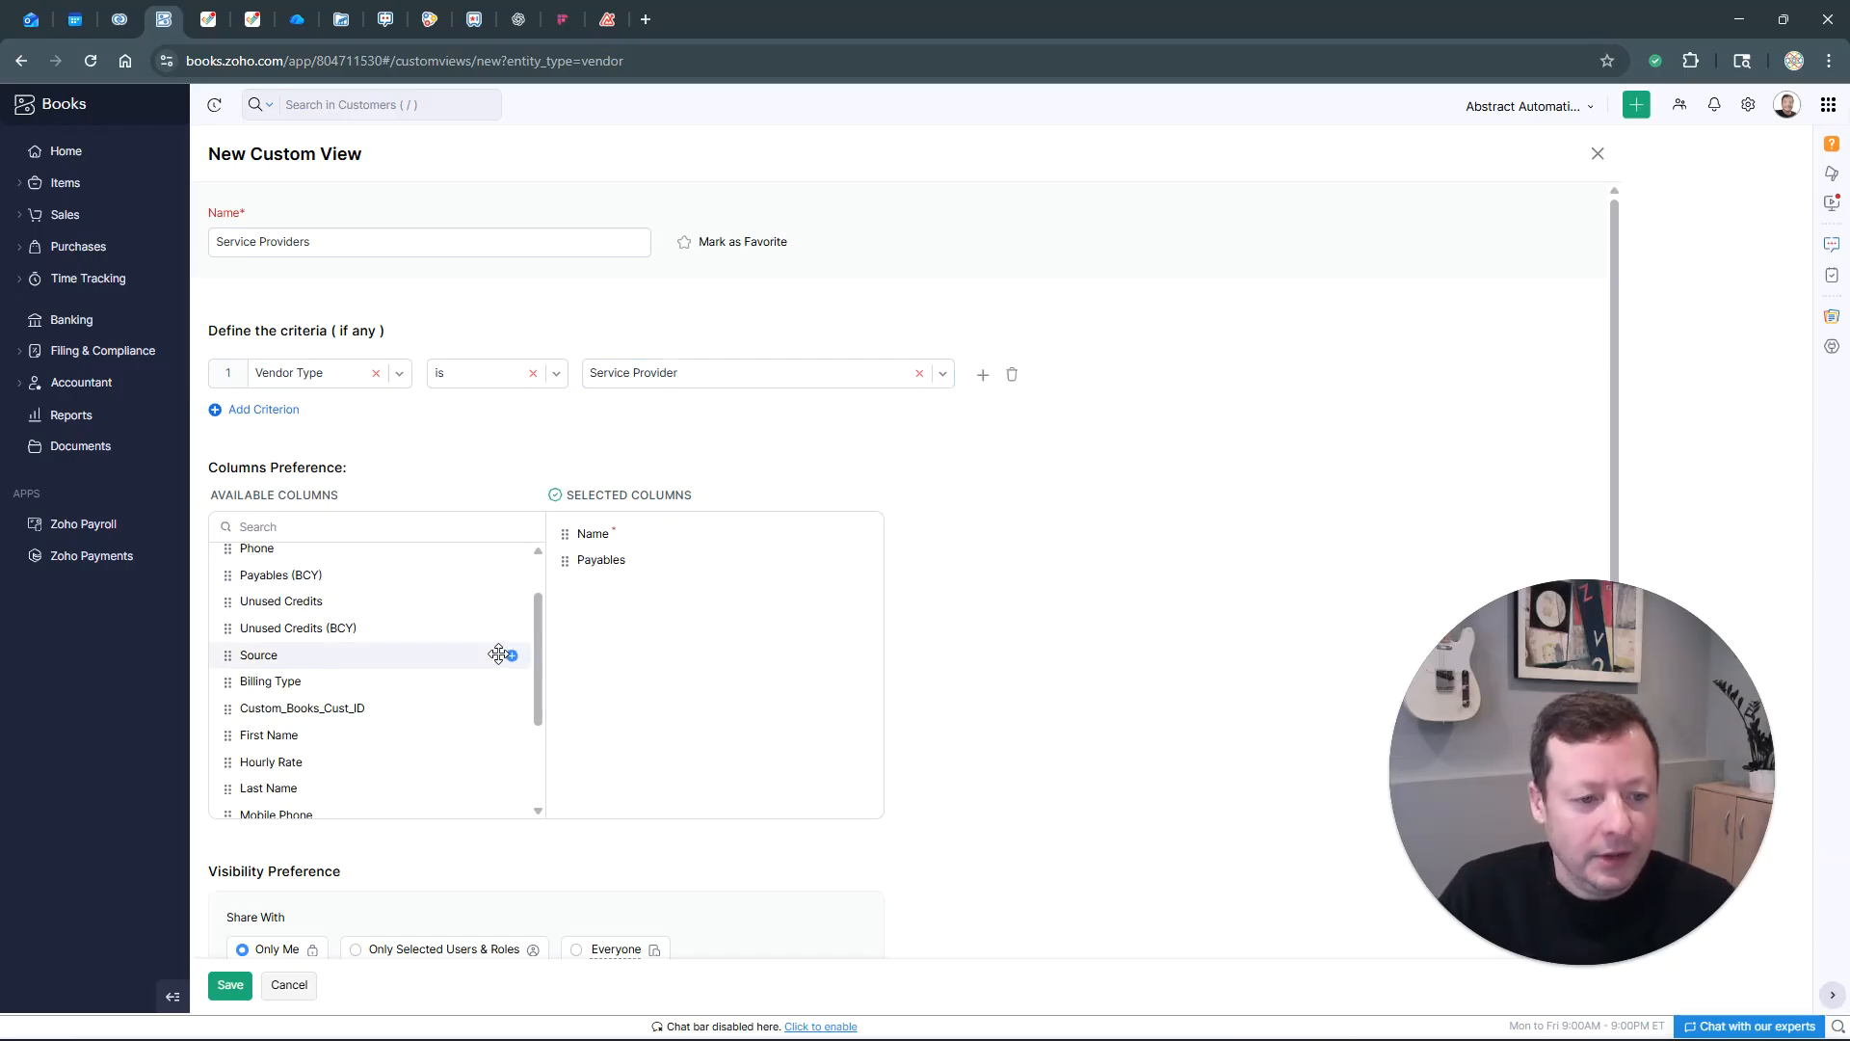
left_click(508, 682)
scroll(505, 703, "down", 1)
left_click(512, 720)
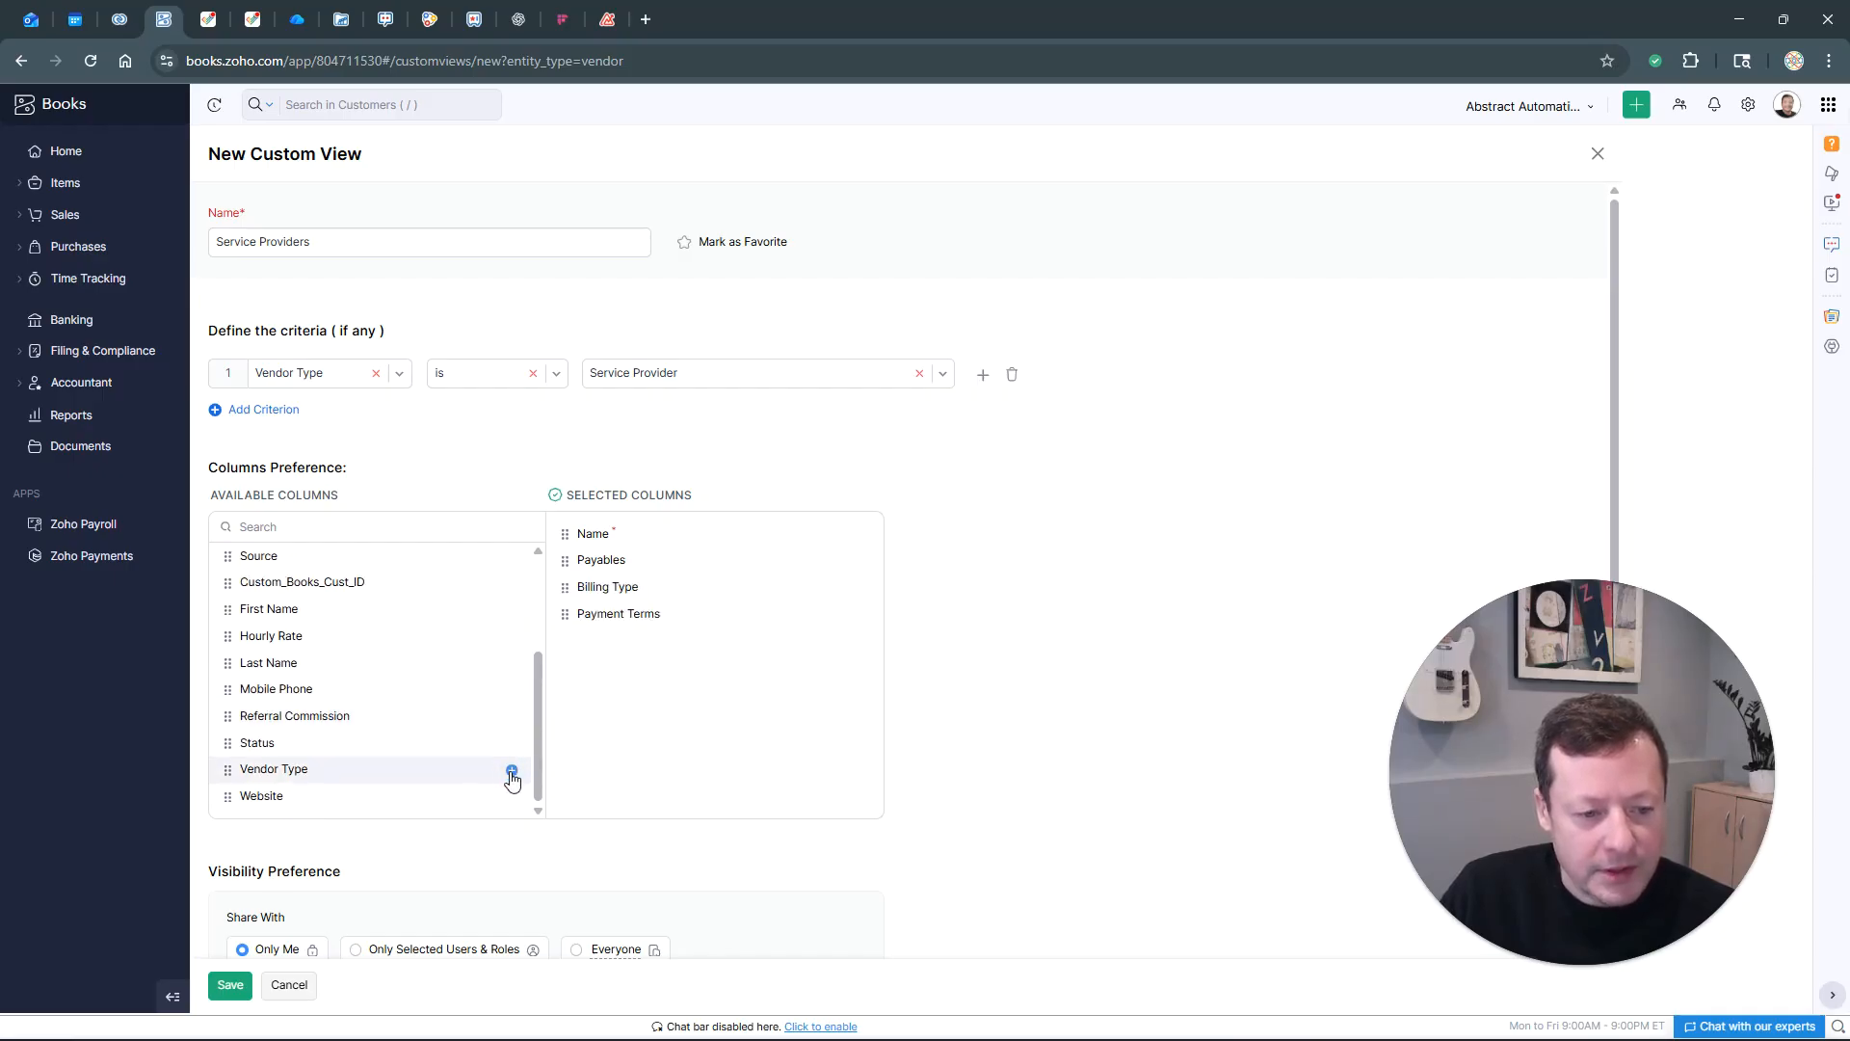
left_click(512, 769)
left_click(234, 987)
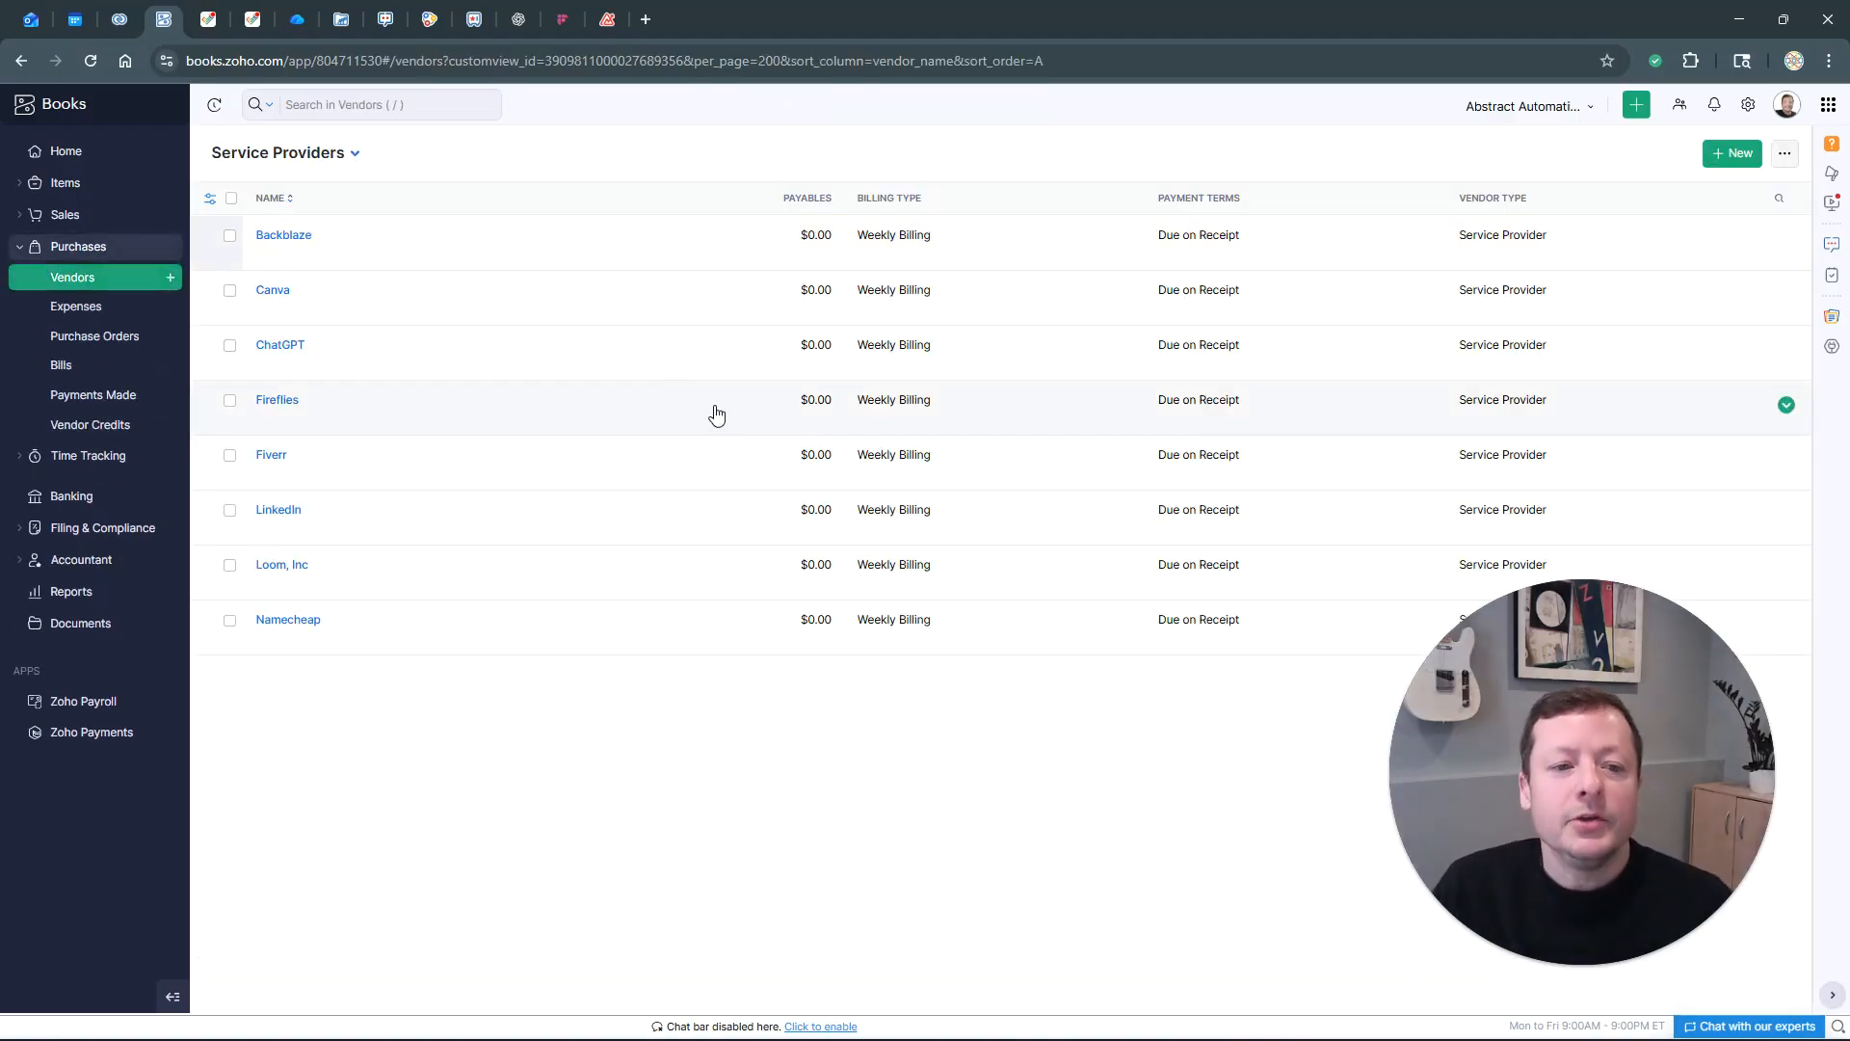
Switch to All Vendors and back to Service Providers, then open a blank New Vendor form
left_click(356, 155)
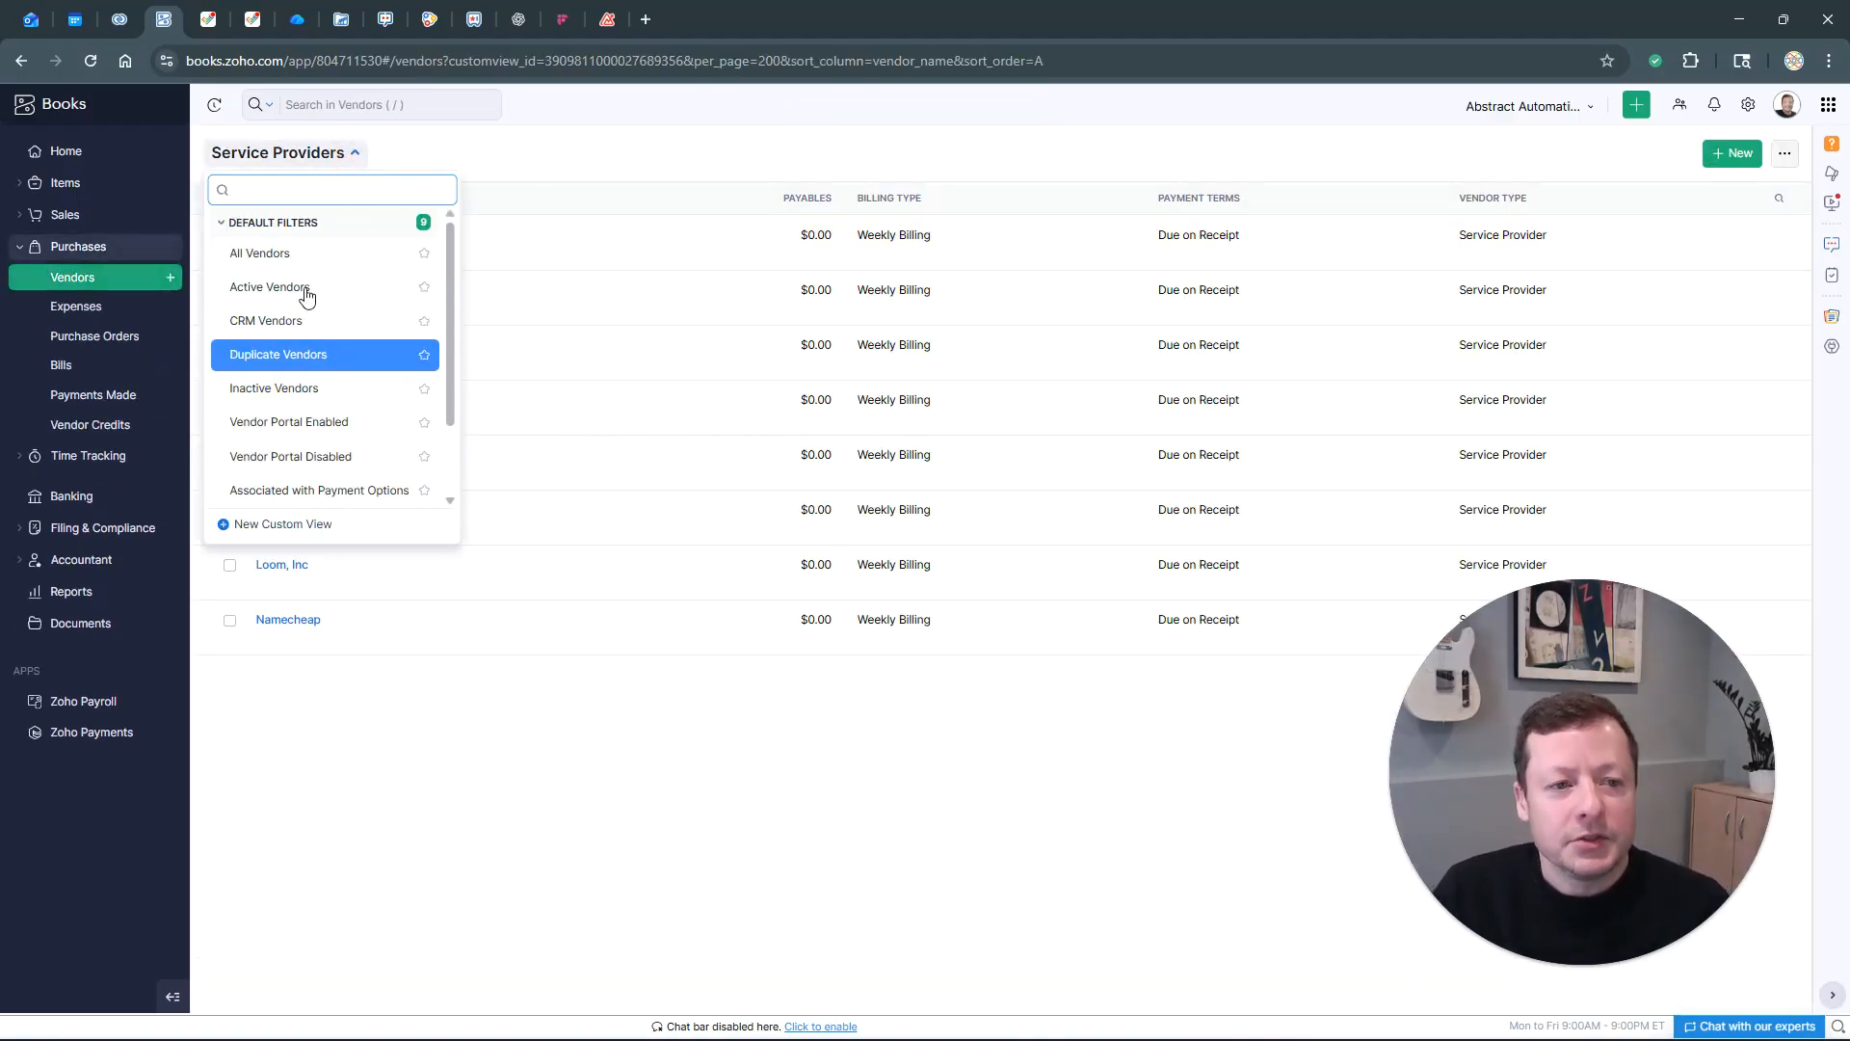
left_click(299, 254)
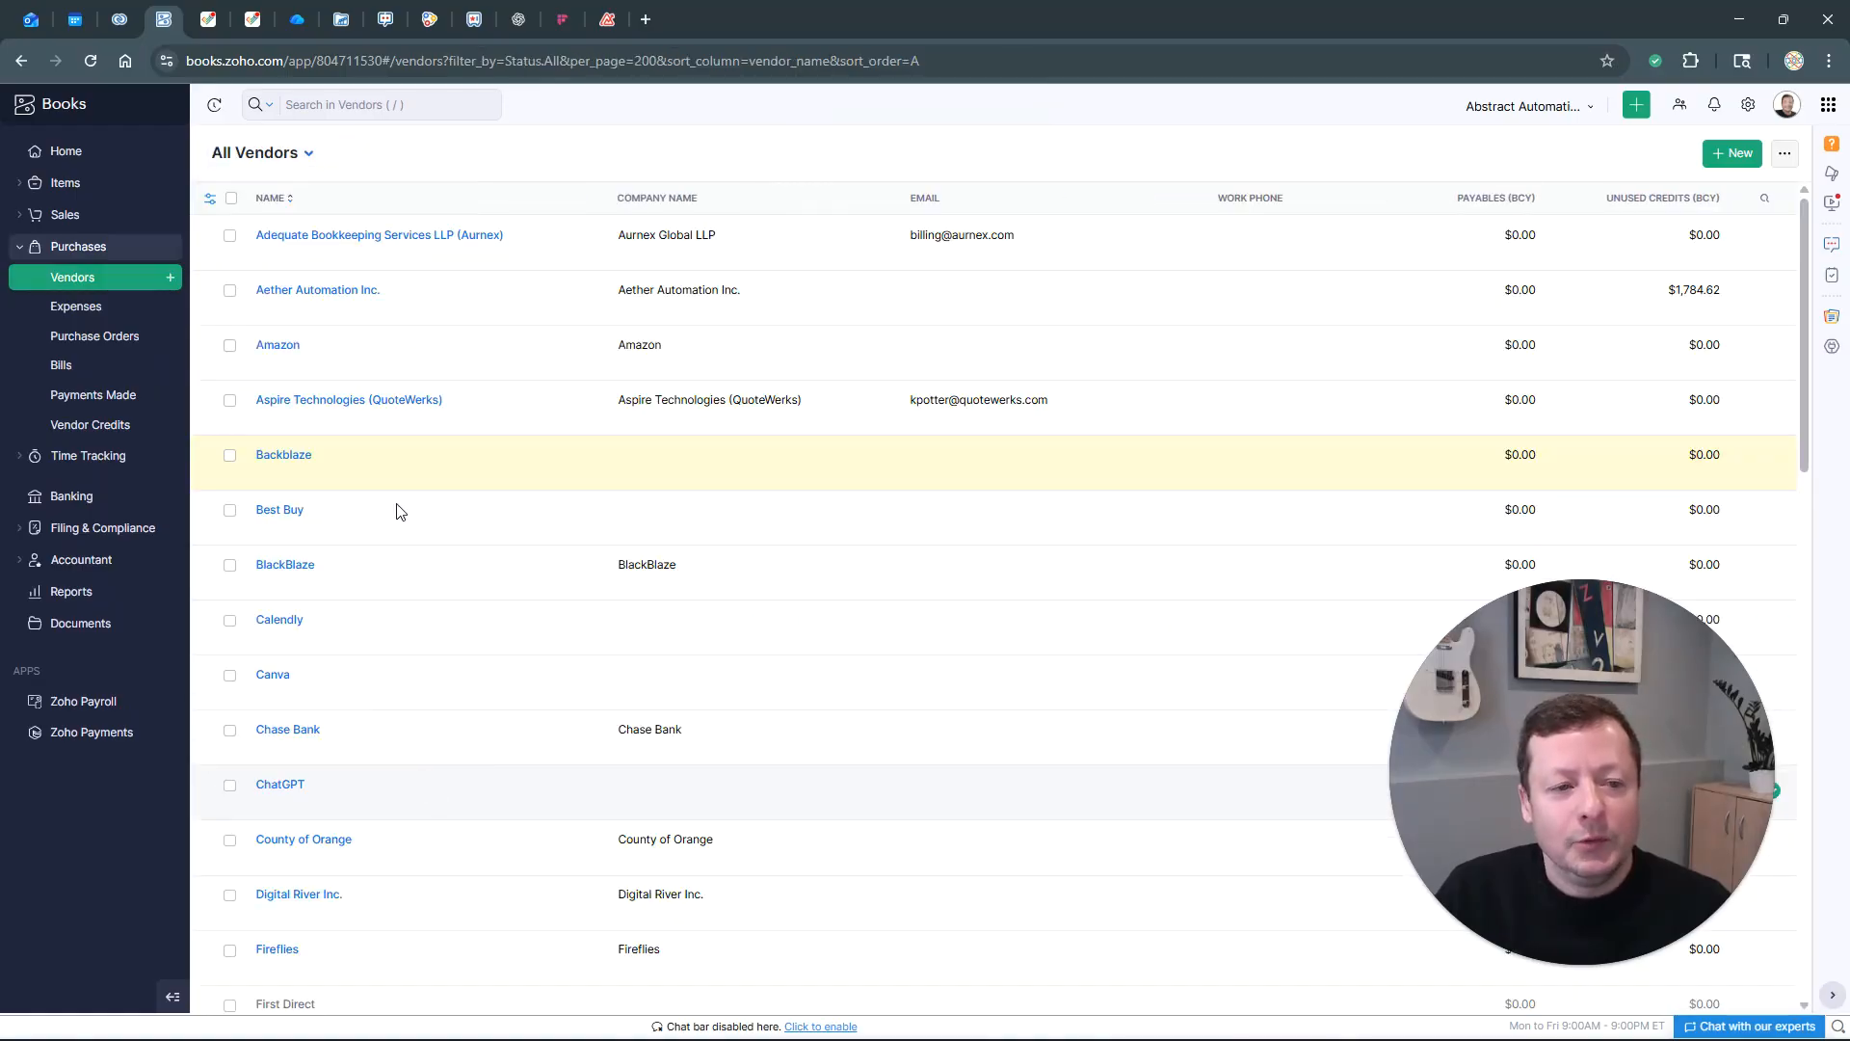
left_click(308, 156)
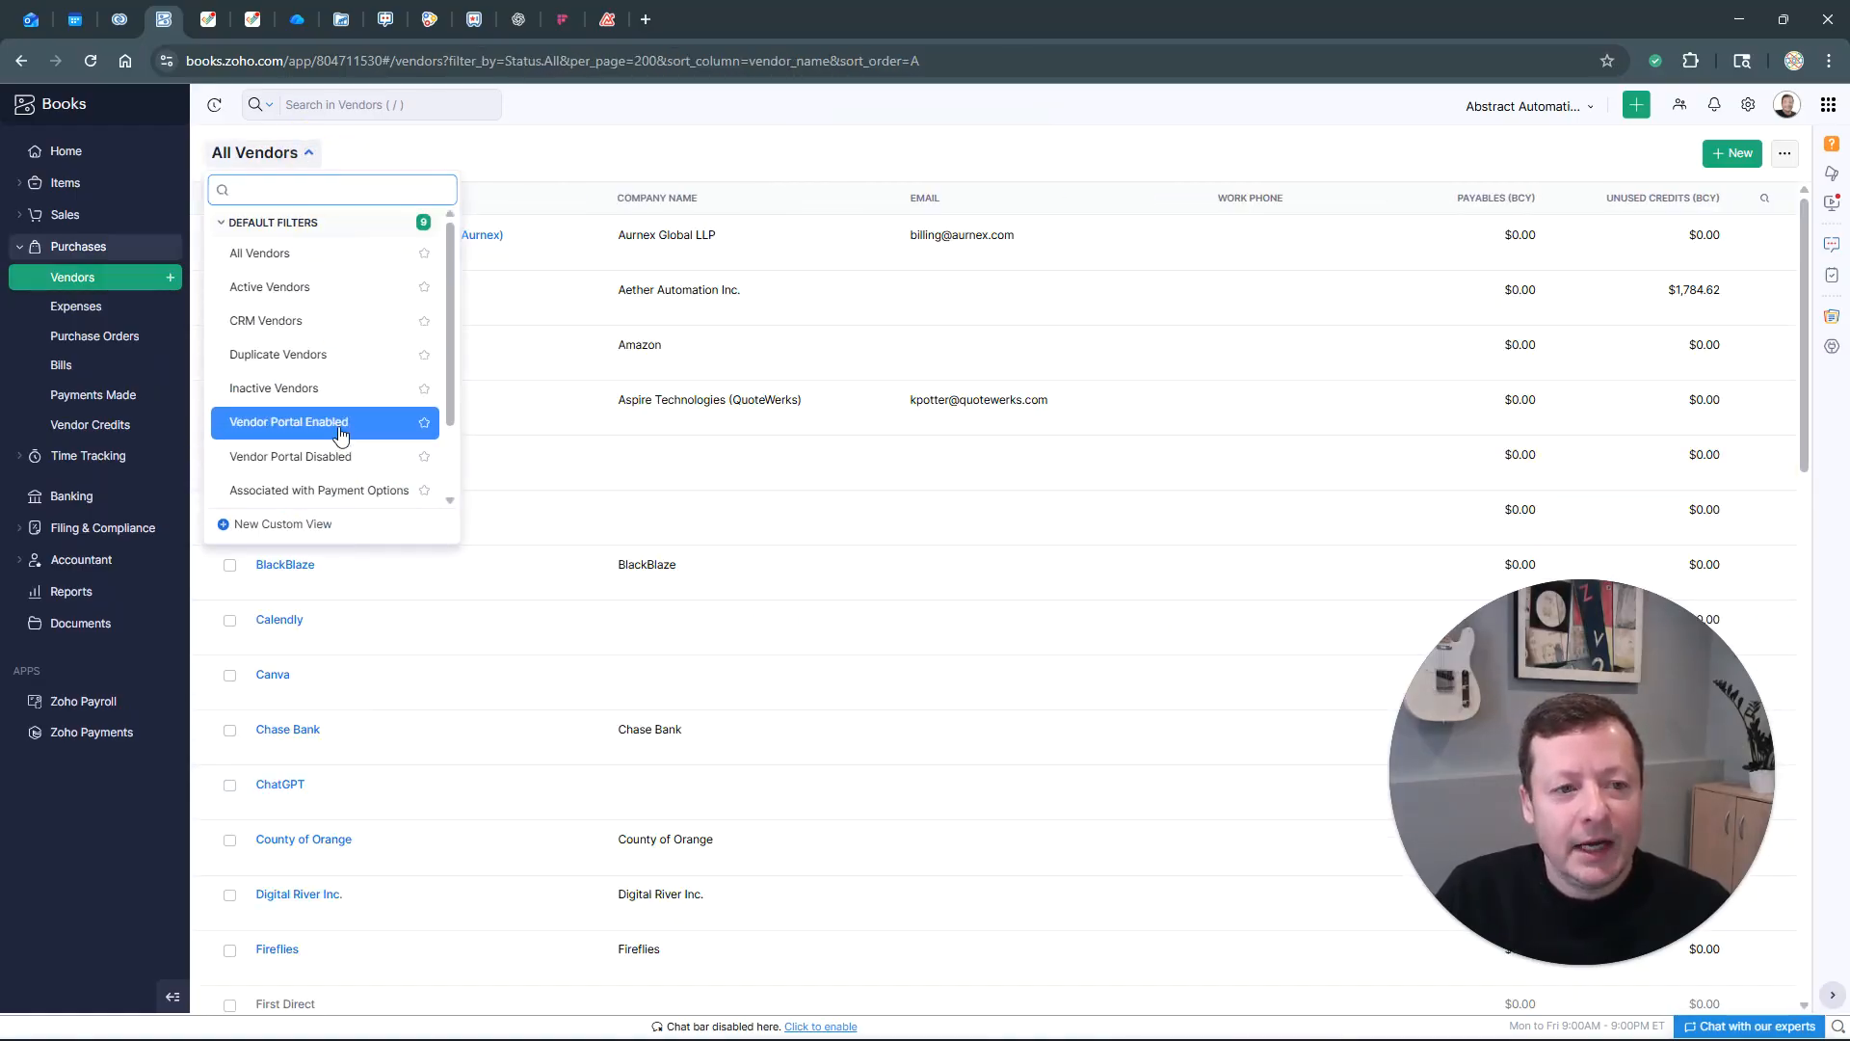
scroll(343, 453, "down", 2)
left_click(347, 498)
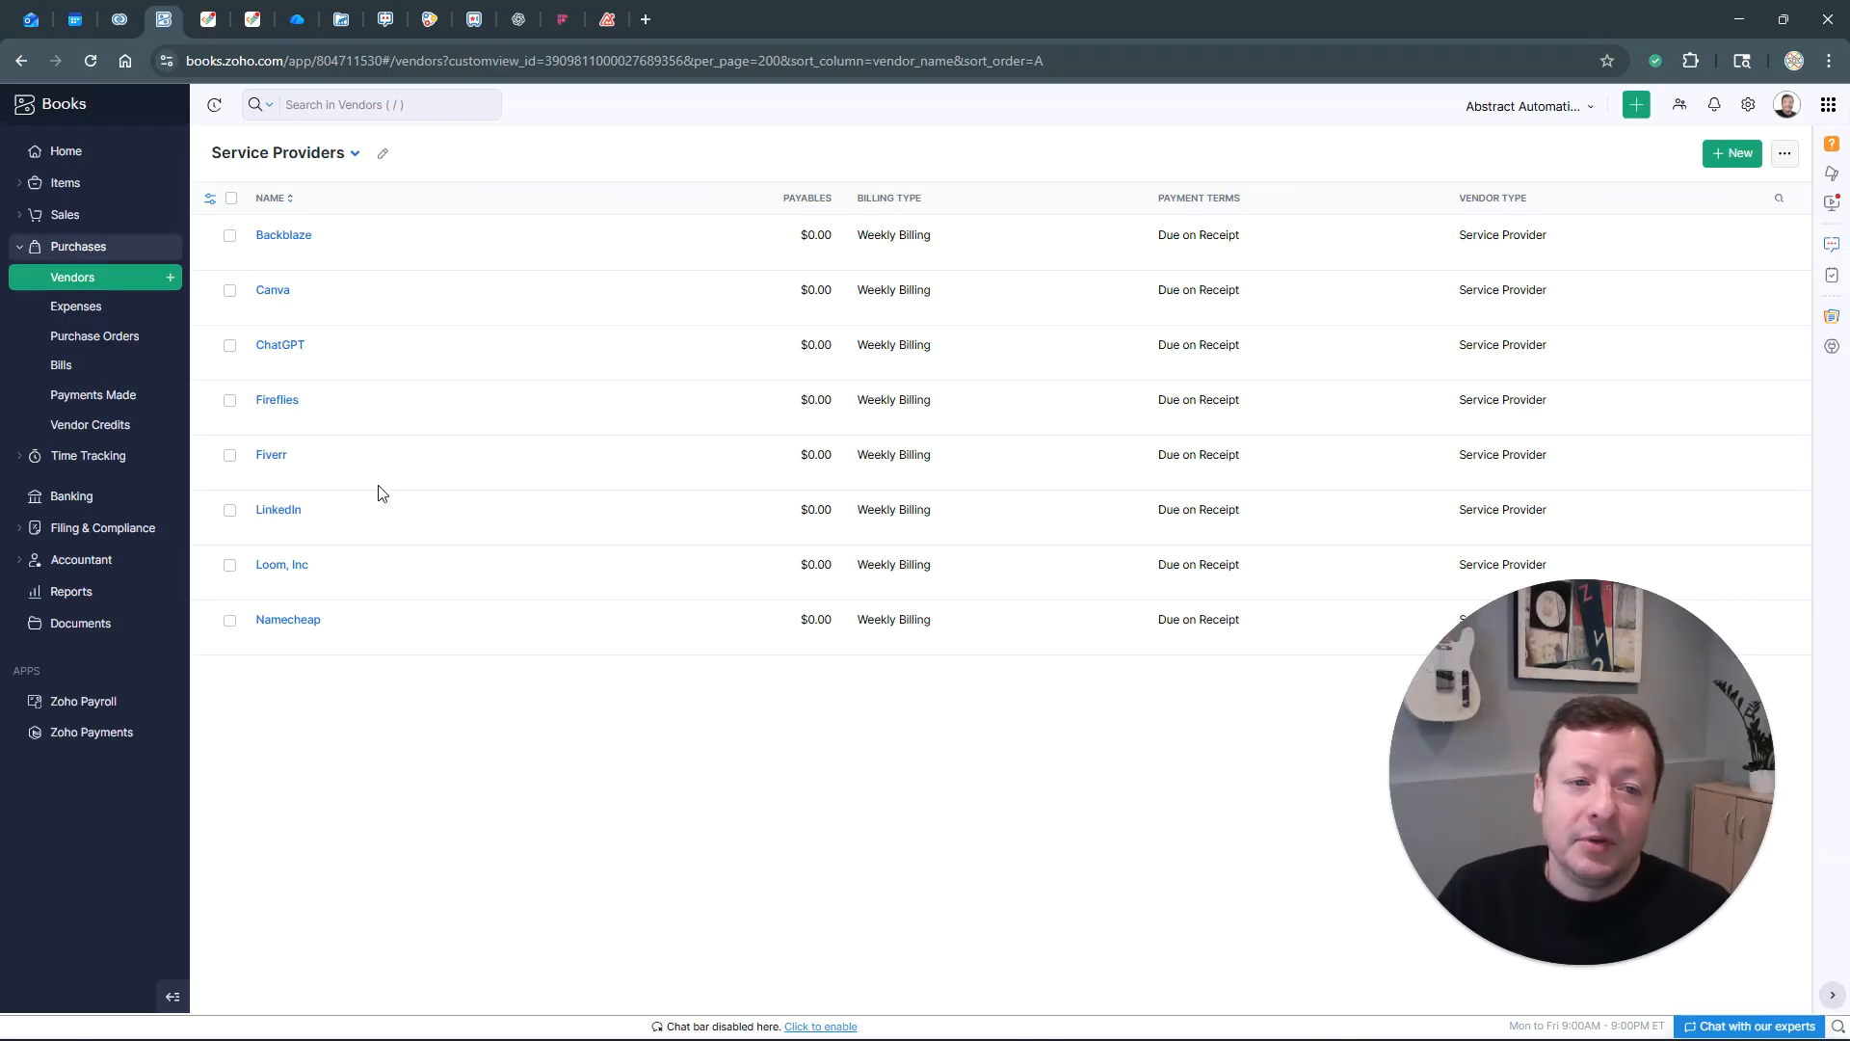
left_click(353, 153)
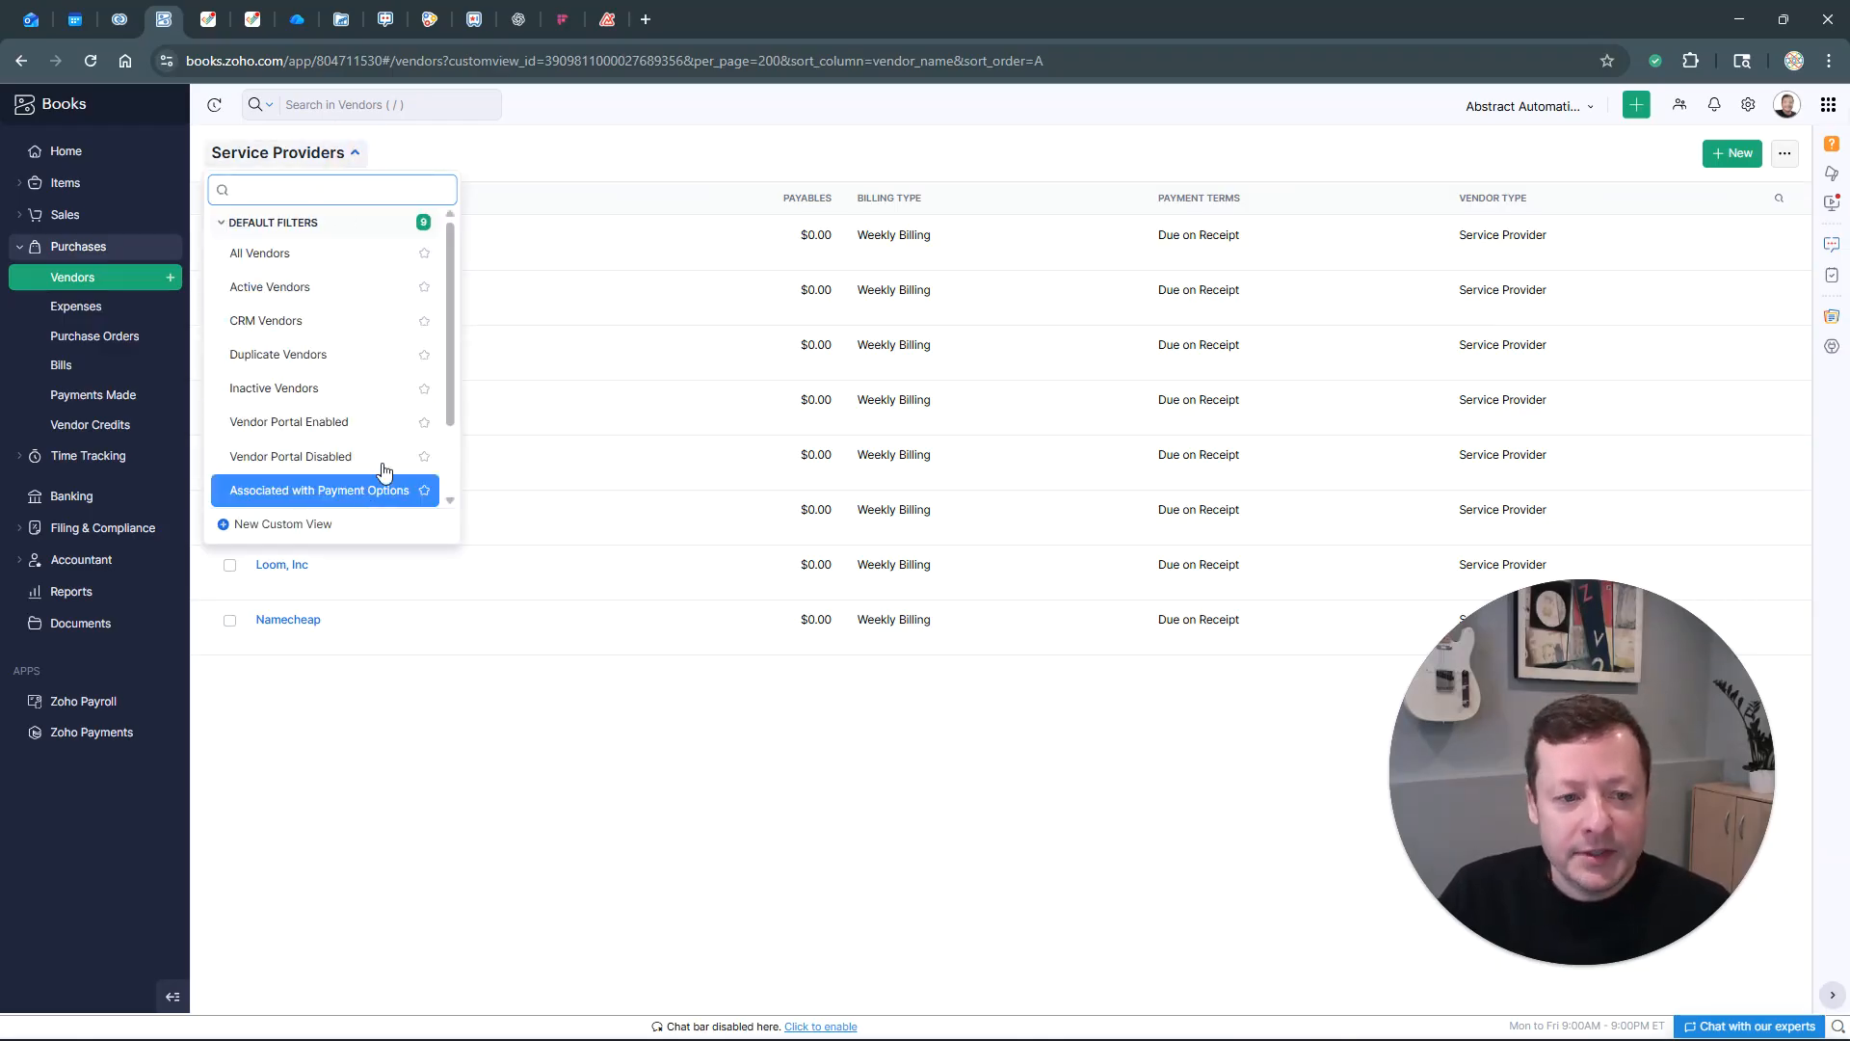
scroll(390, 487, "down", 2)
scroll(426, 462, "up", 3)
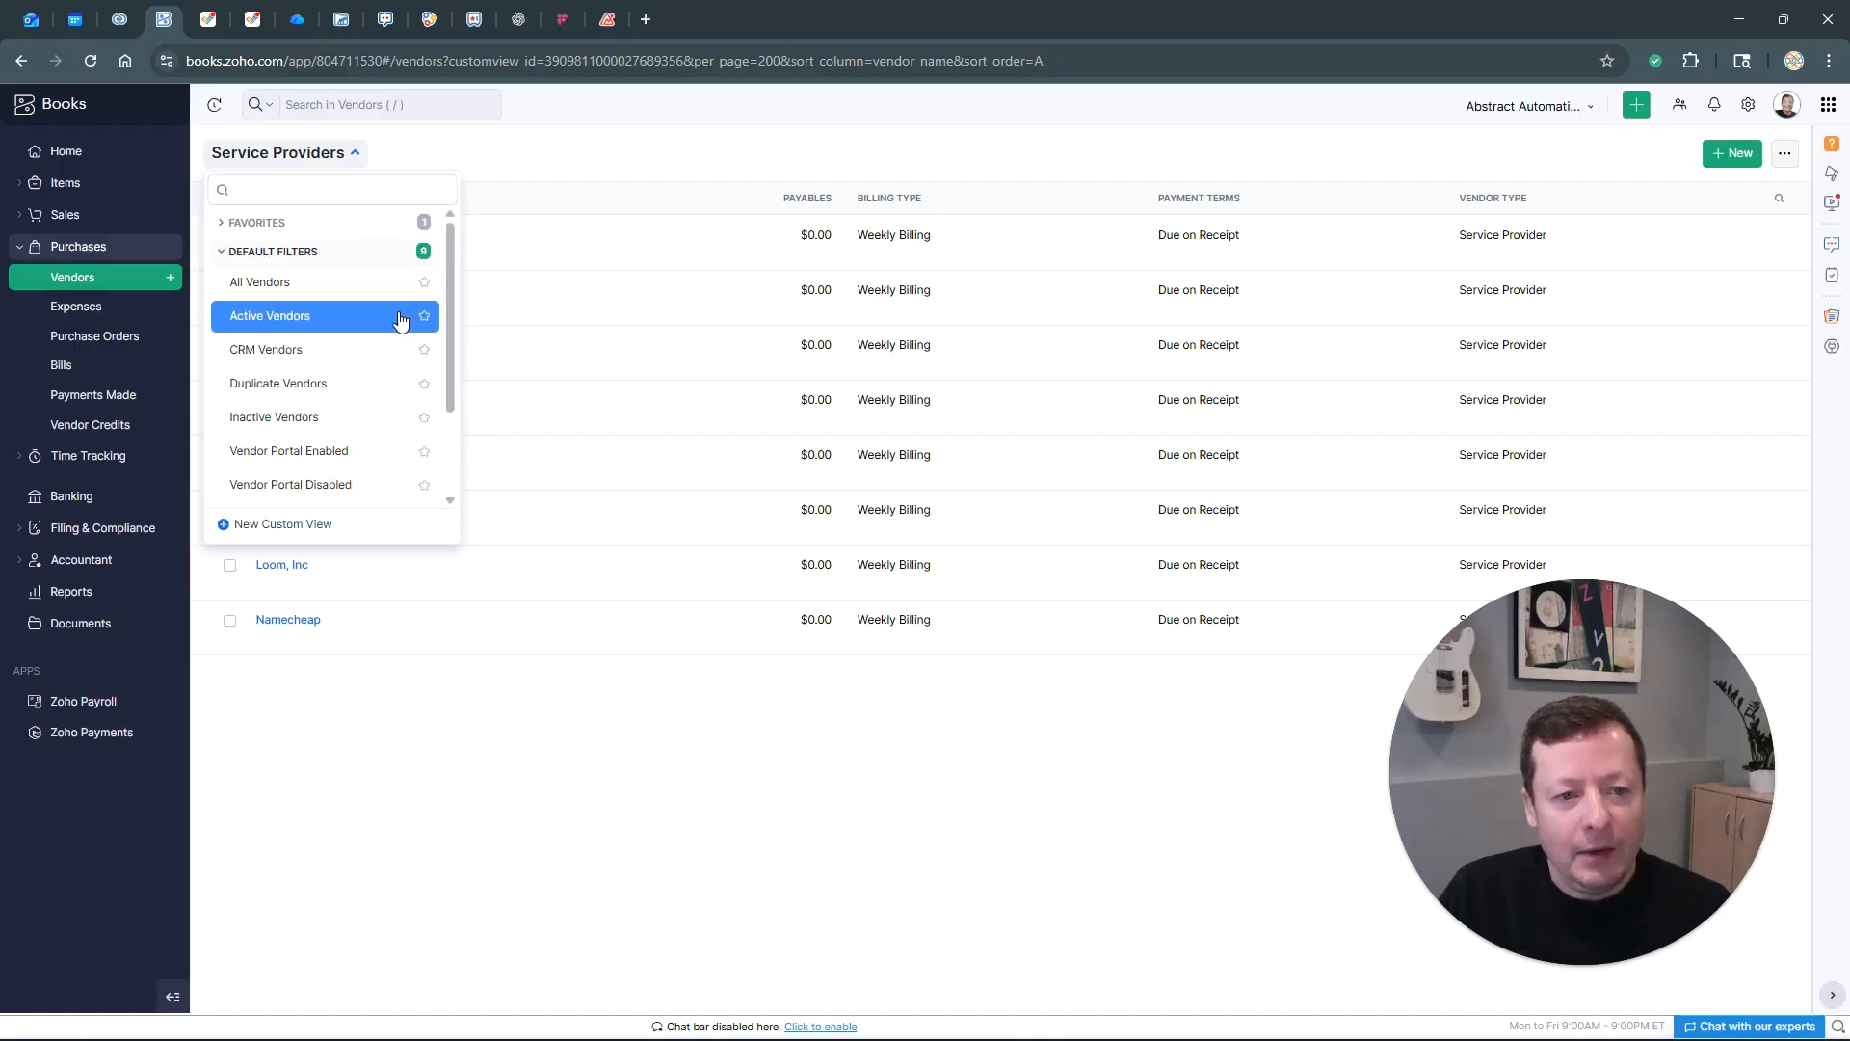
scroll(404, 356, "down", 3)
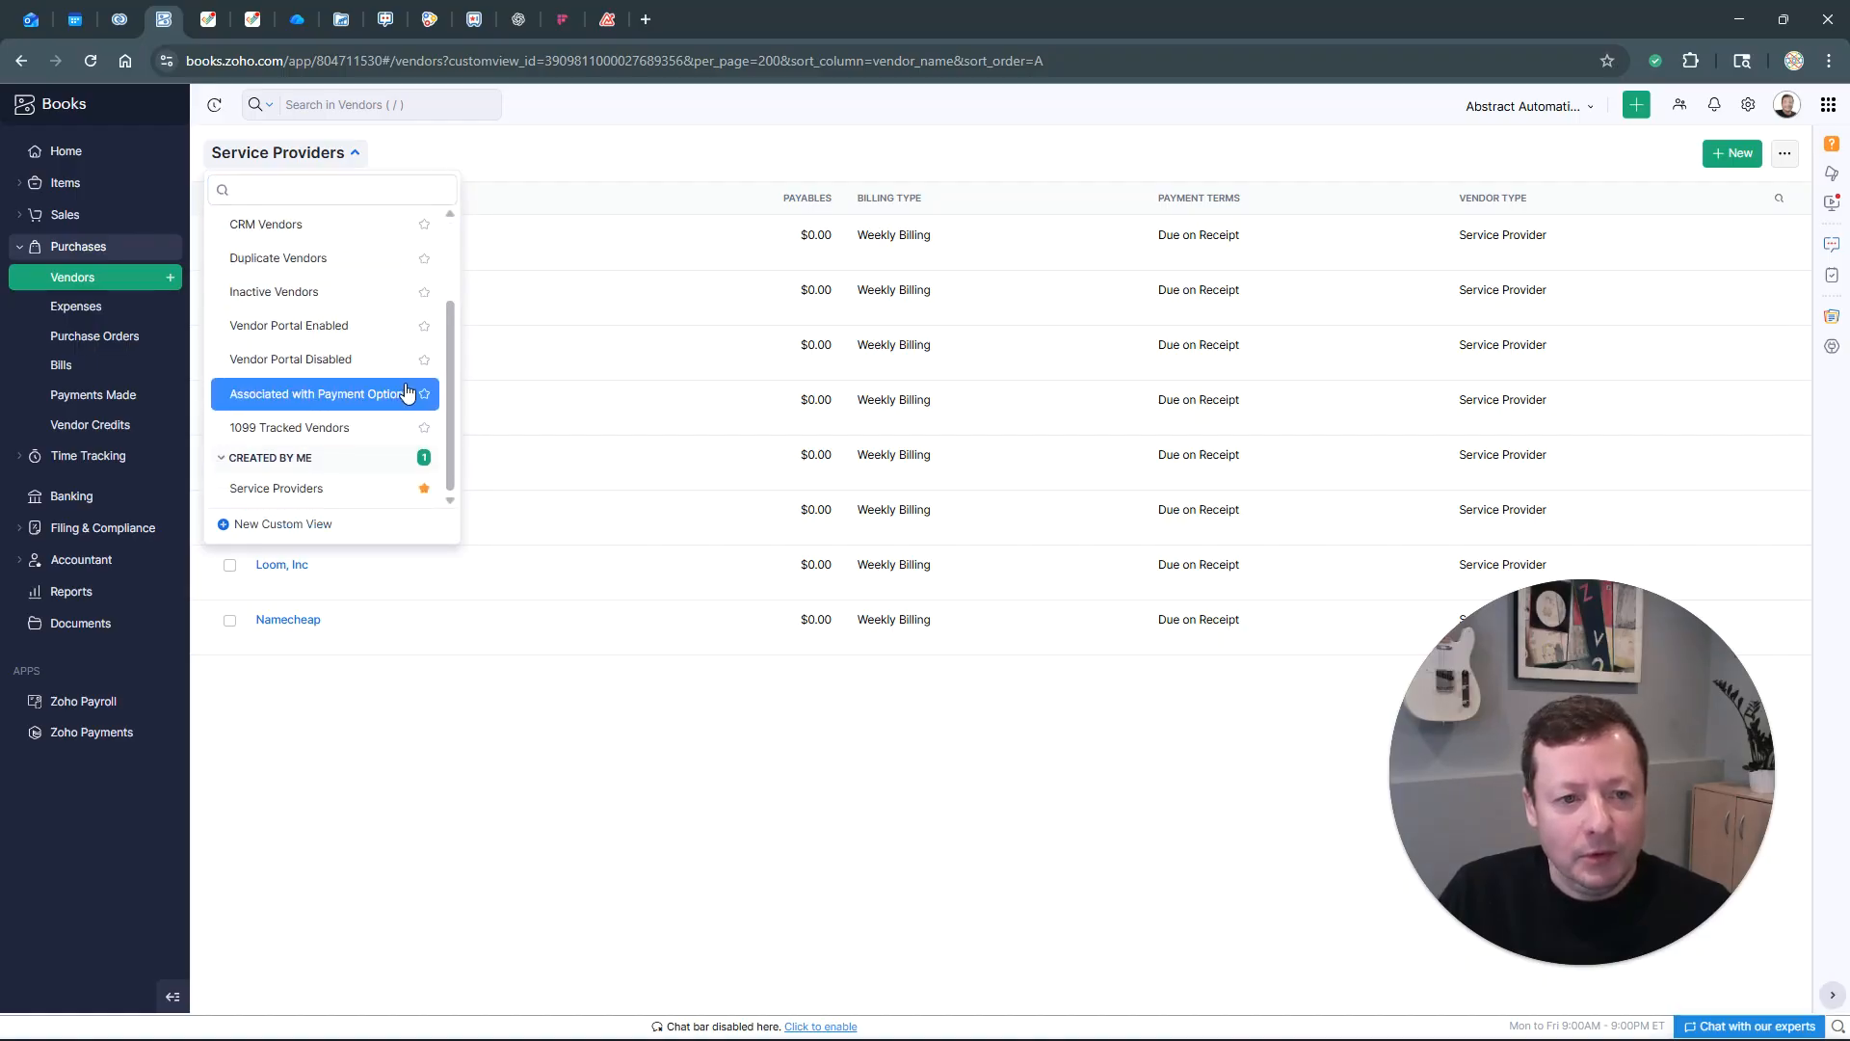
left_click(327, 495)
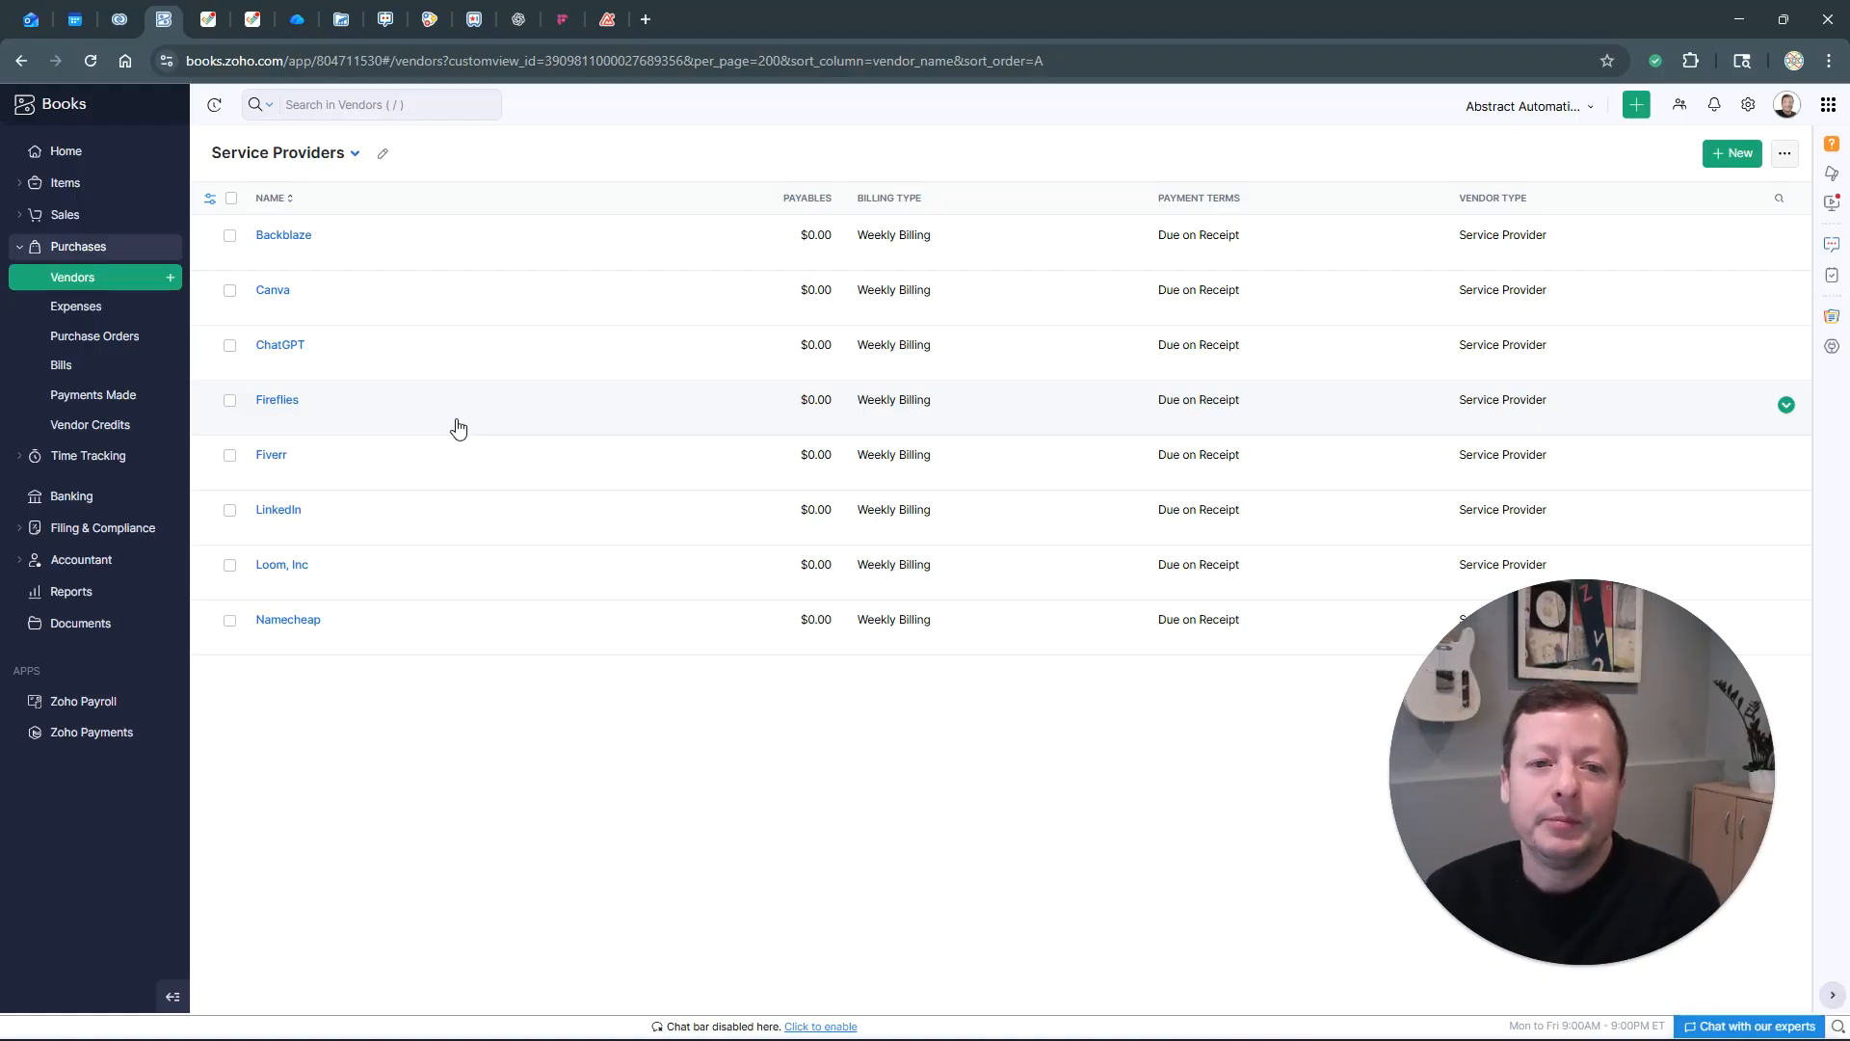
left_click(1730, 153)
Save a new vendor with company and display name 'Generic One-Time Vendor'
left_click(466, 264)
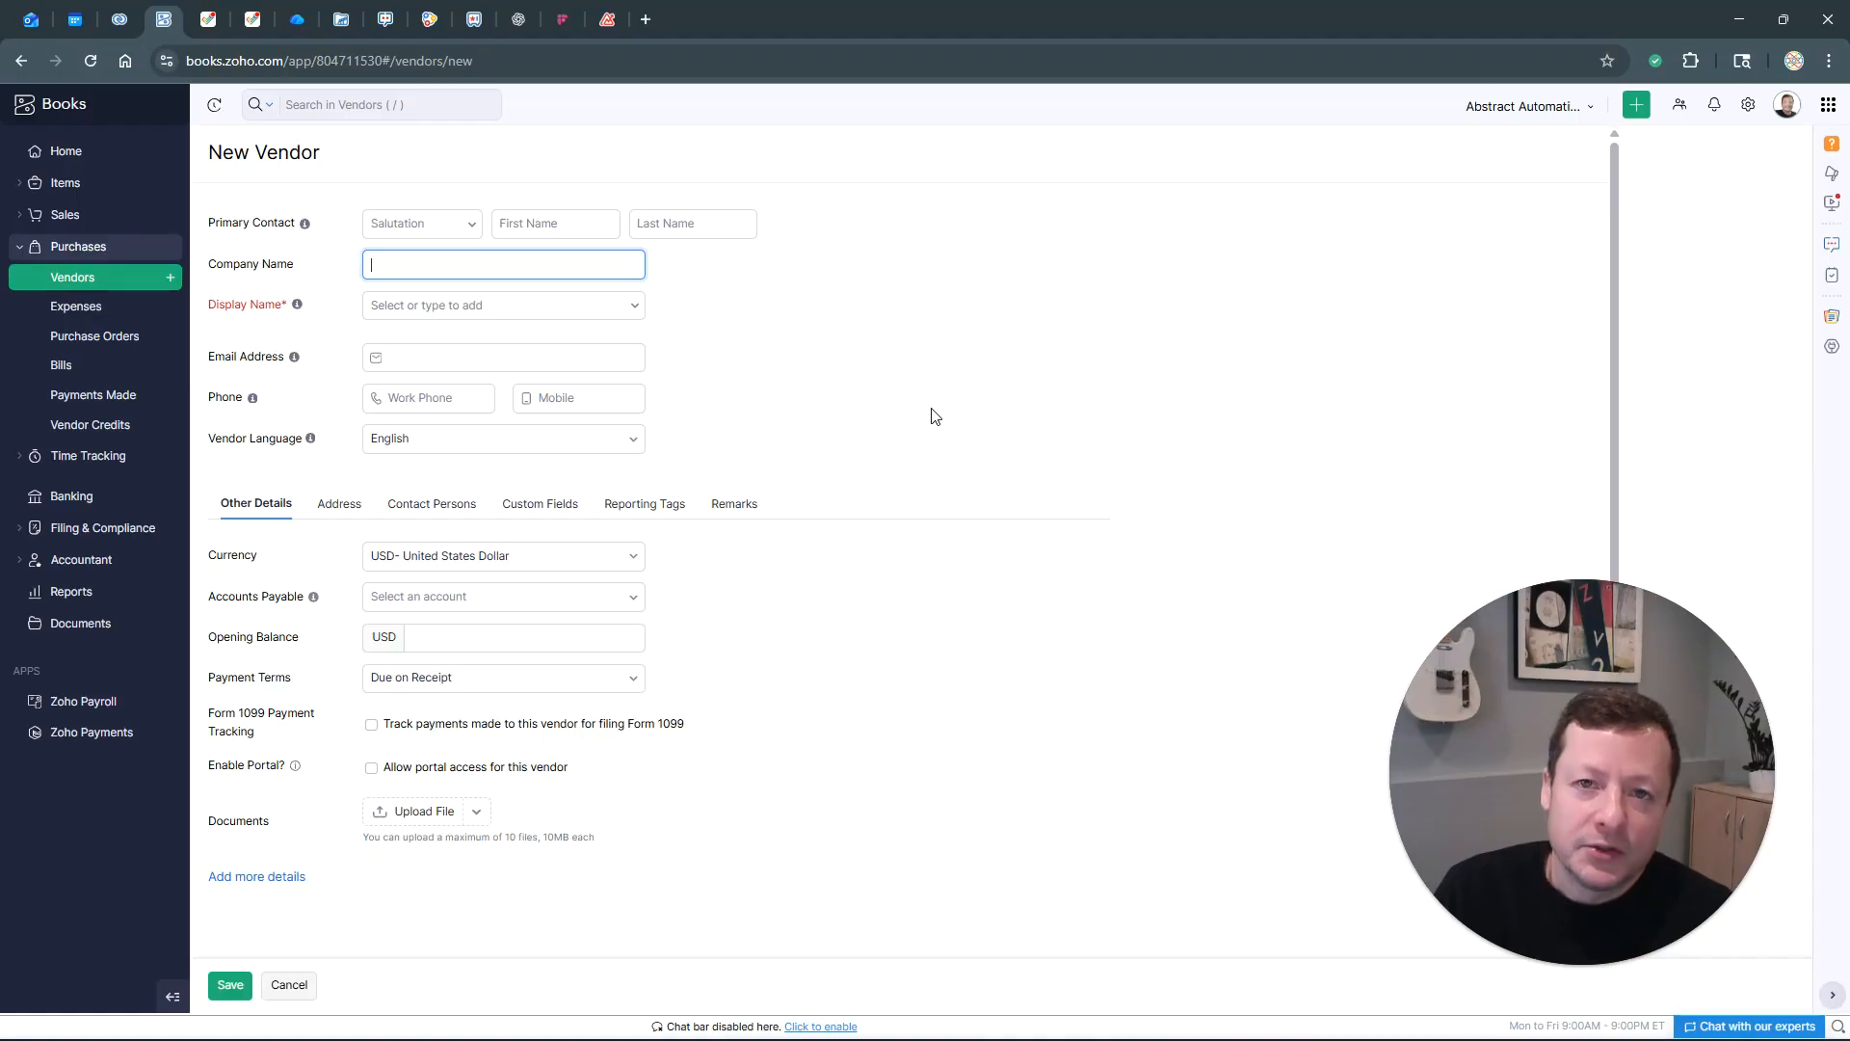
type("Generic One-Time")
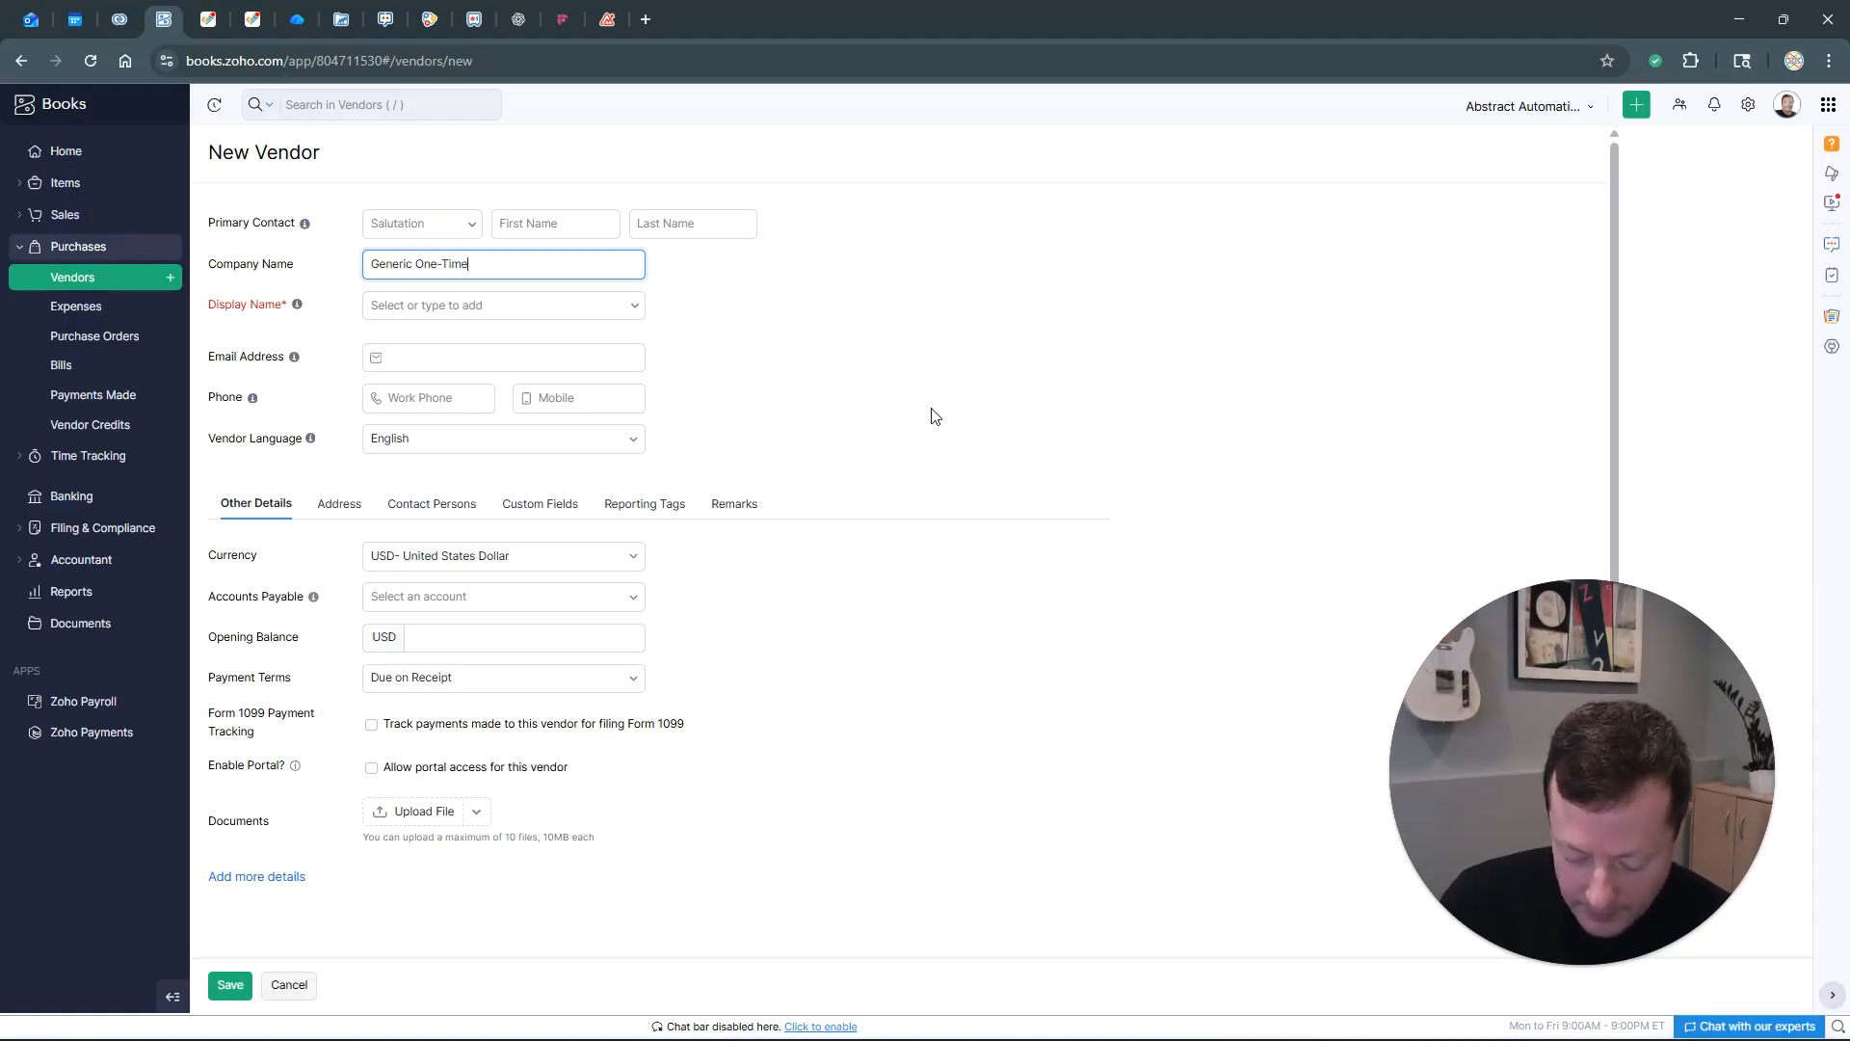
type(" Vendor")
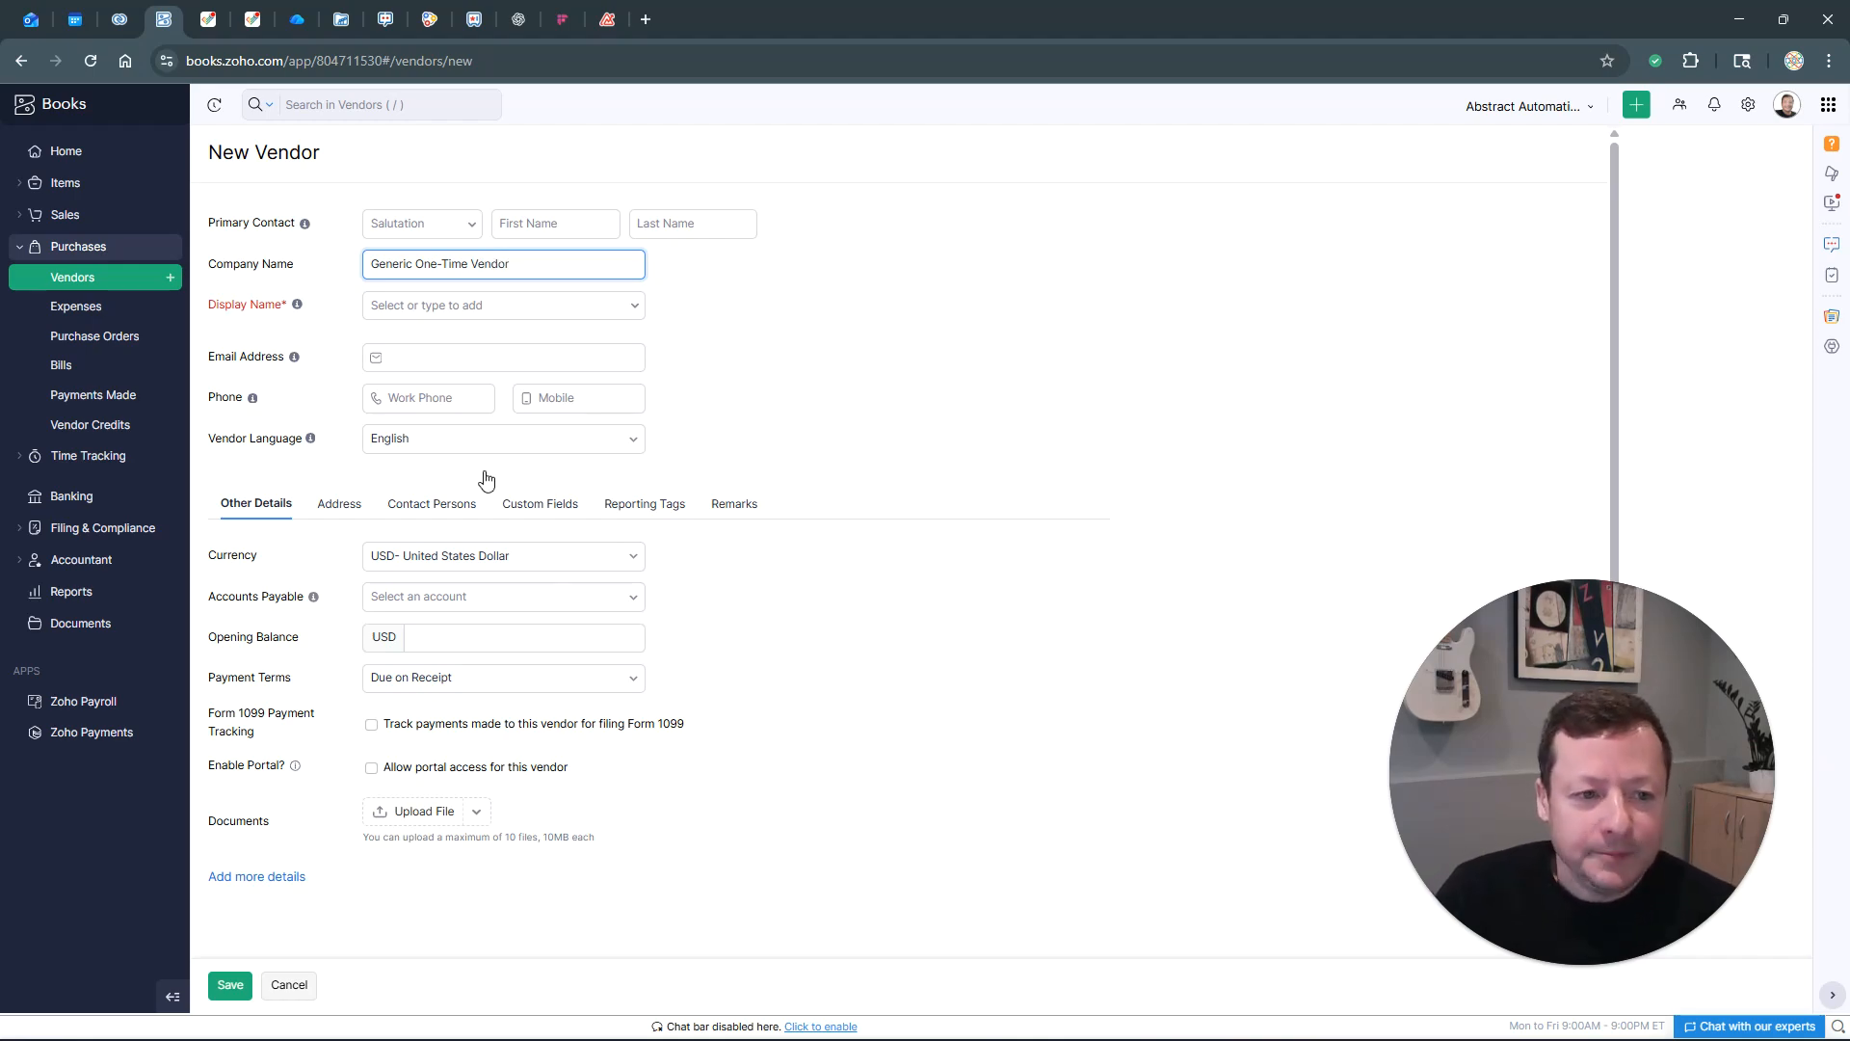
key("Tab")
left_click(976, 362)
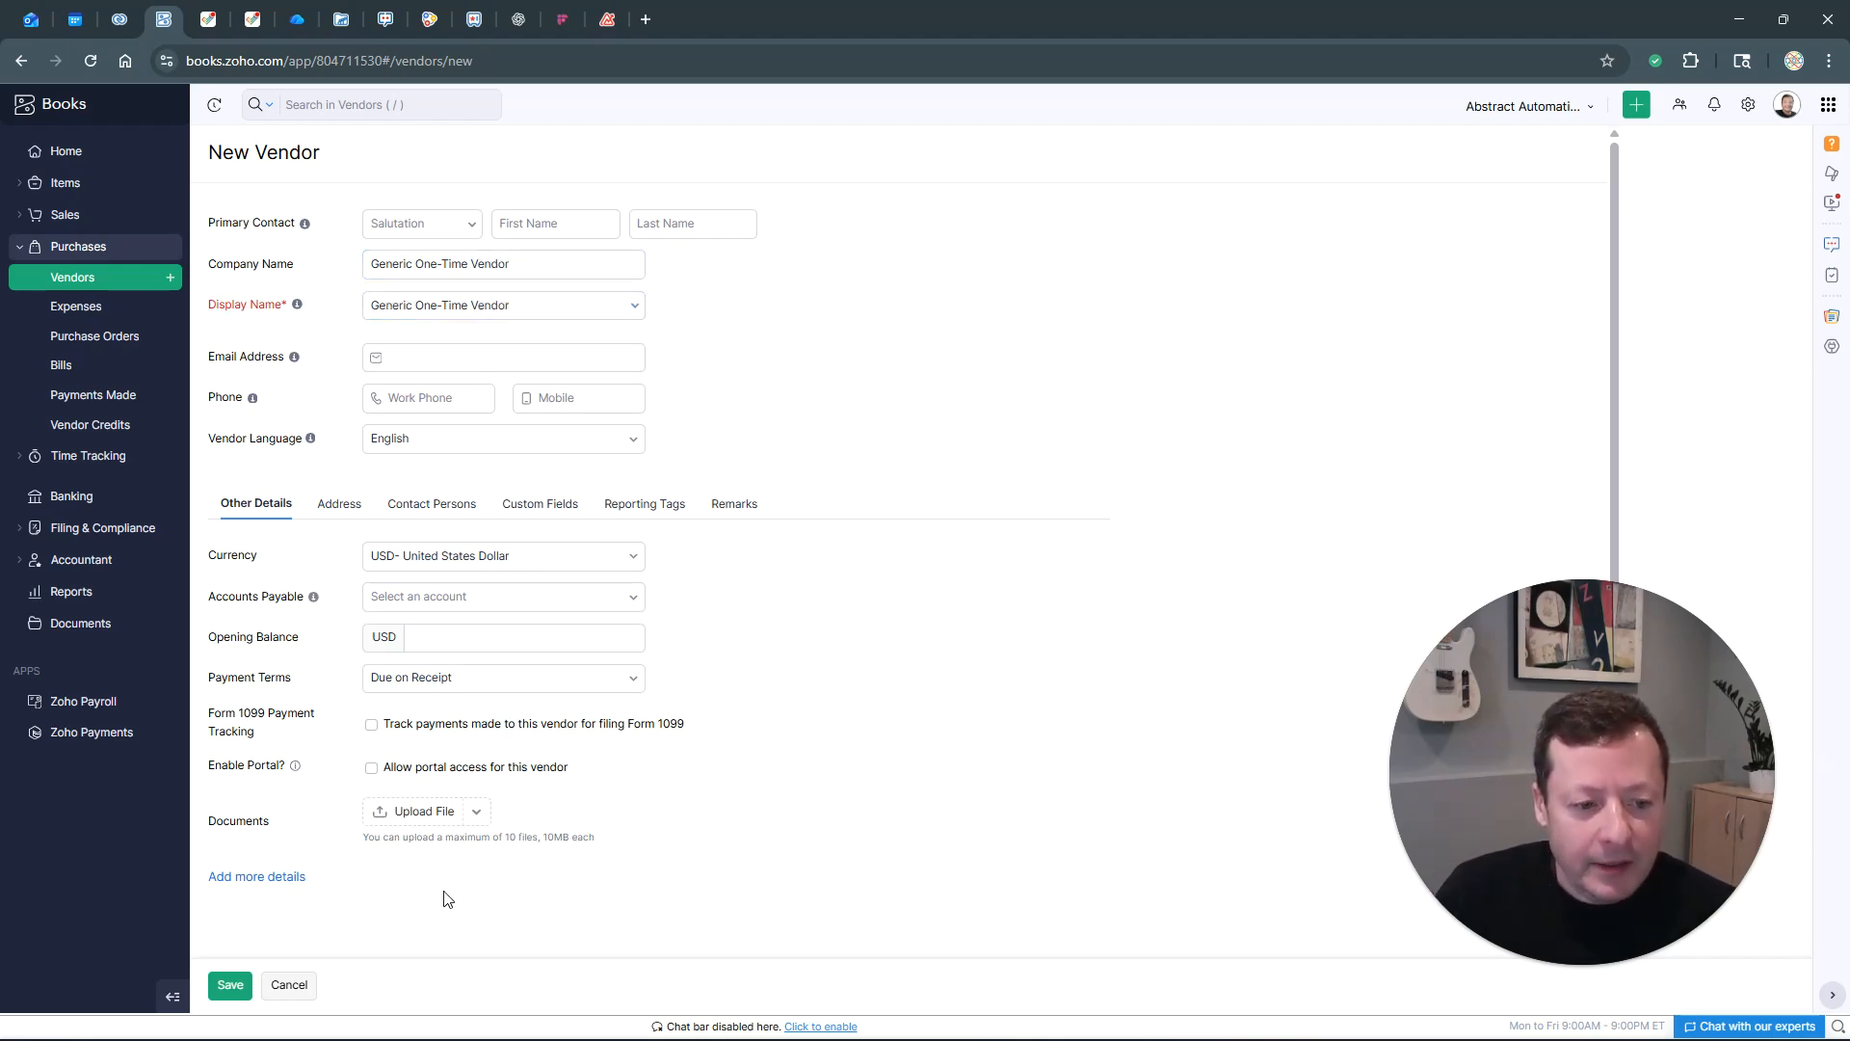
left_click(231, 984)
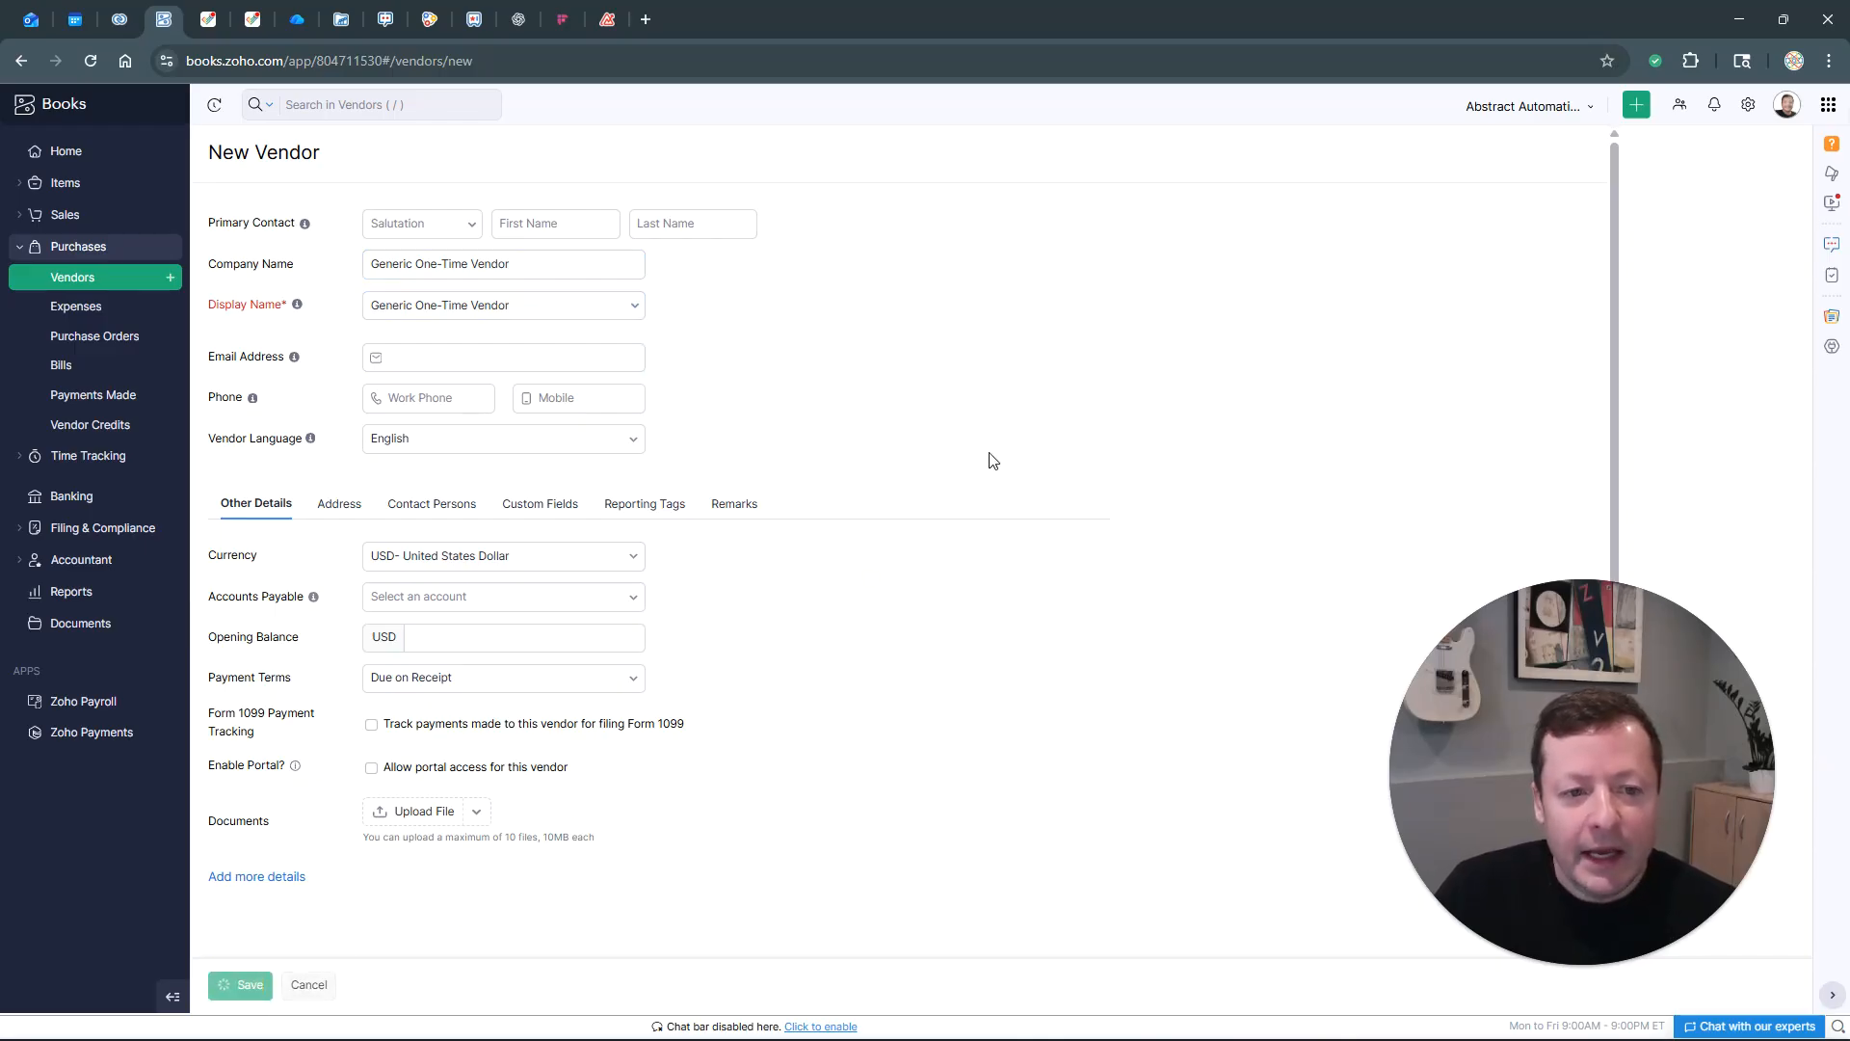